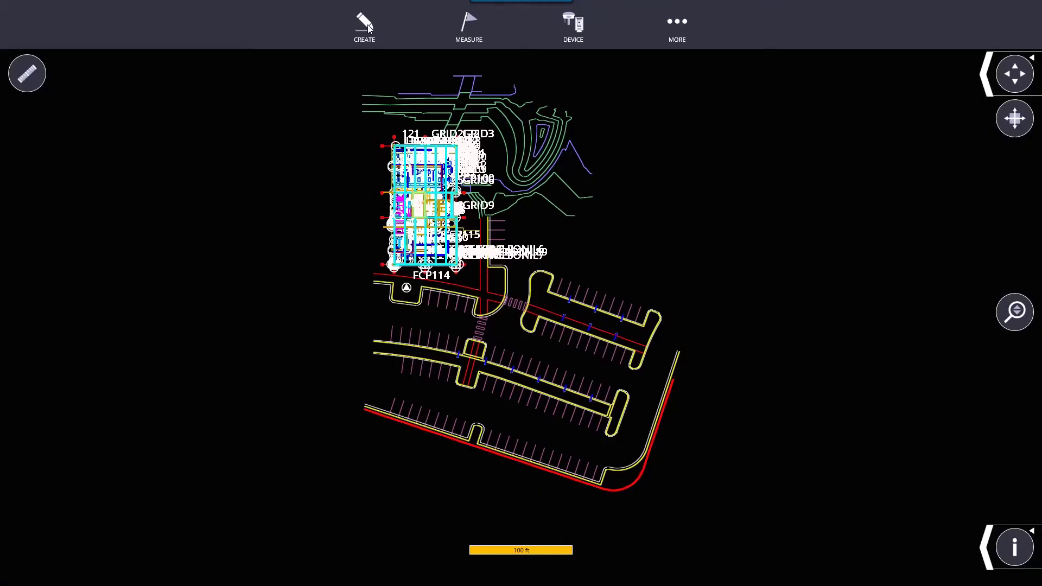
Start a Plan layout near the building corner at grid lines D and 10, and set the distance to 10 ft.
click(365, 26)
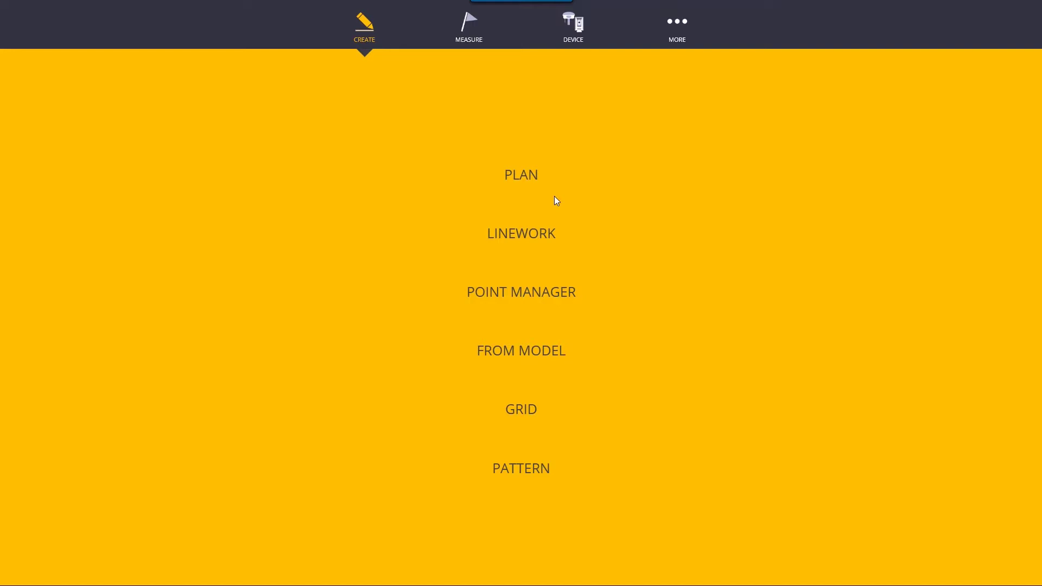
click(523, 171)
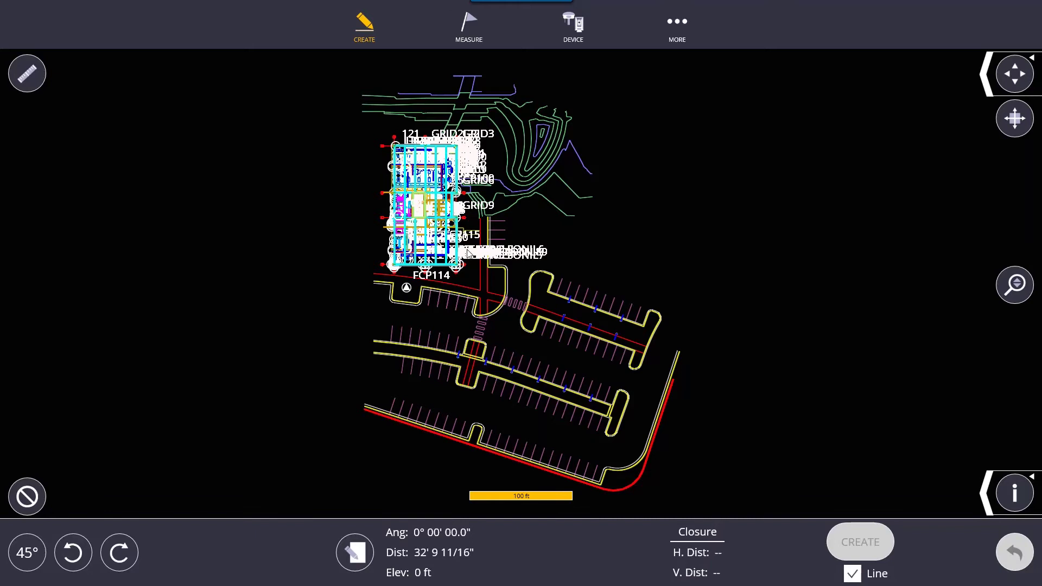
scroll(468, 253, up, 10)
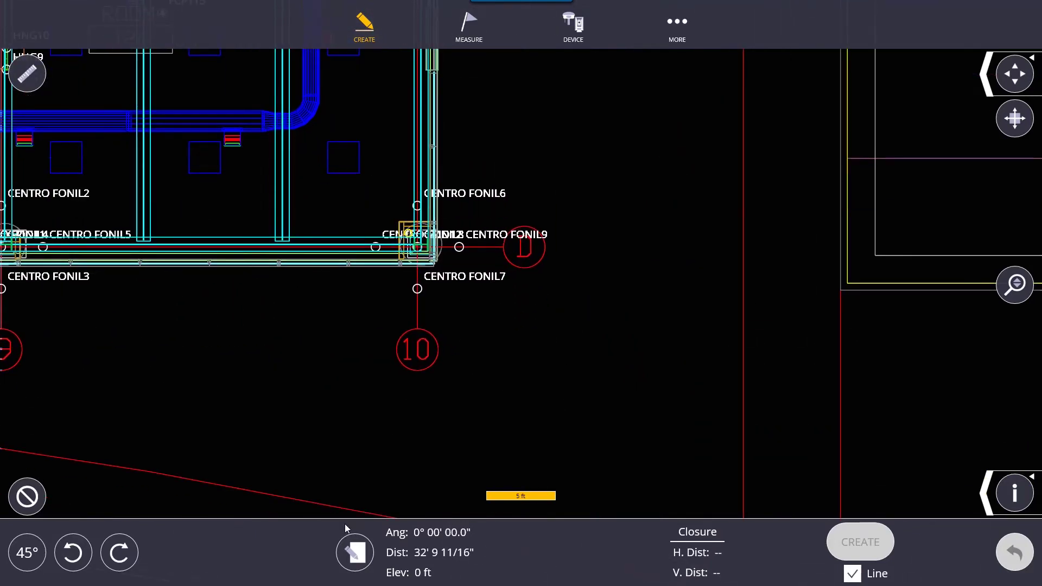
click(352, 552)
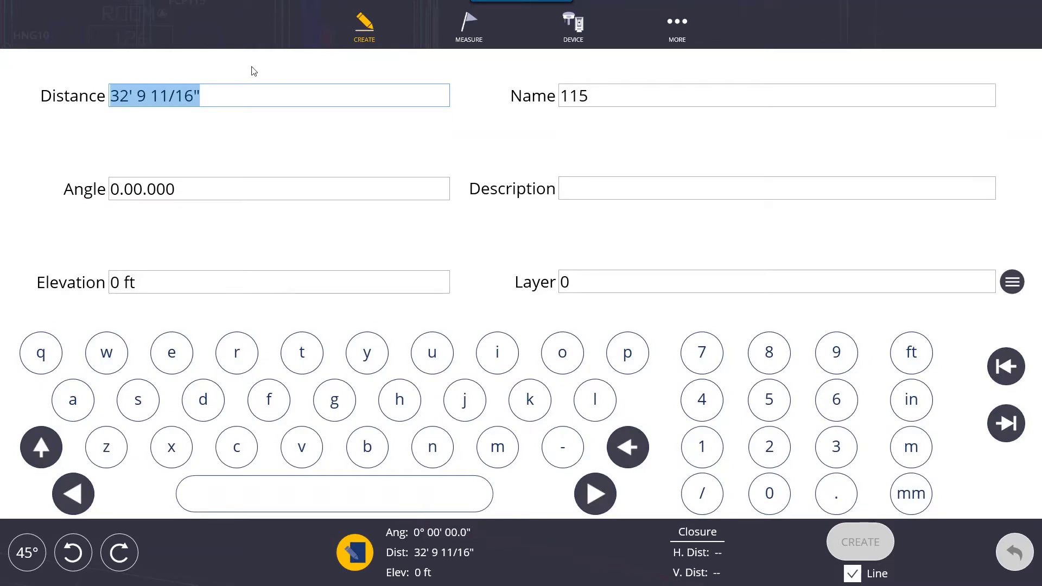
text(10)
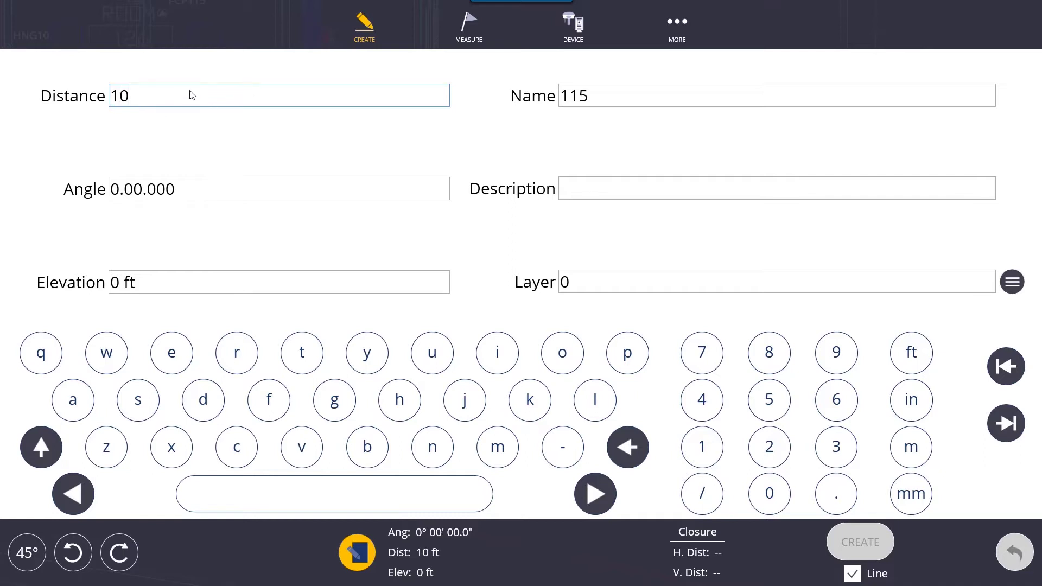
click(187, 188)
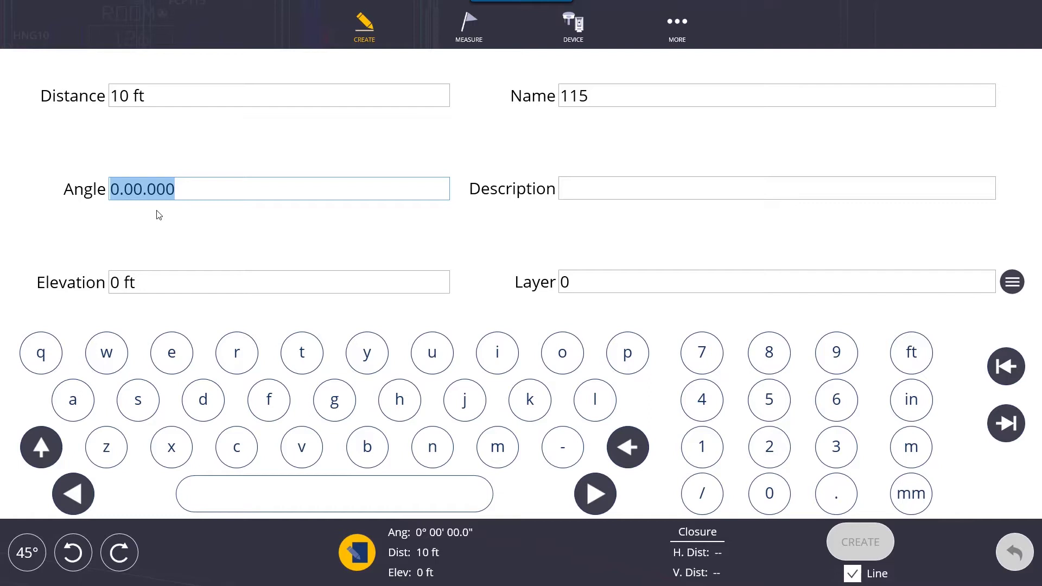
click(149, 279)
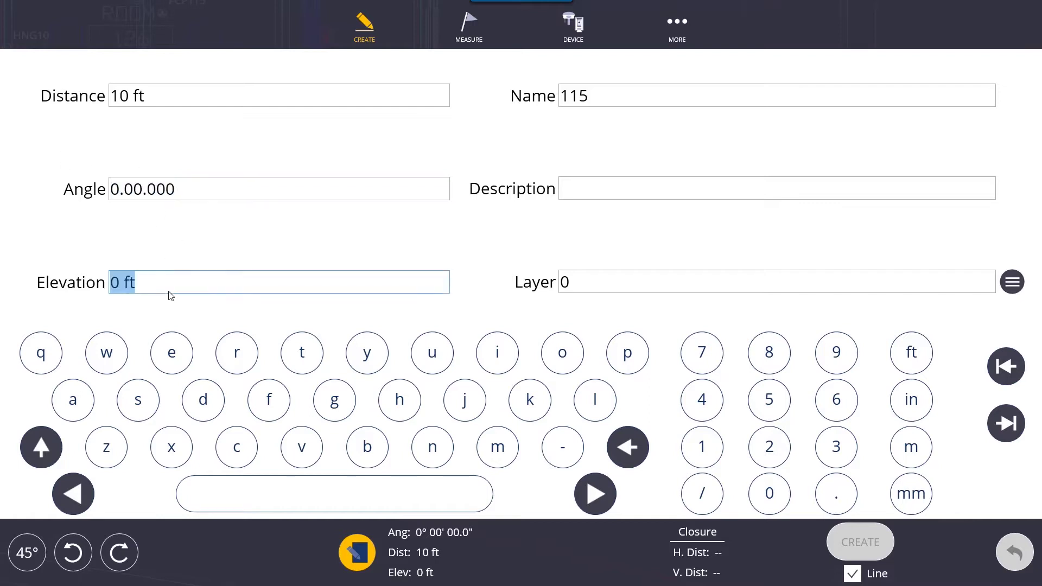
click(650, 100)
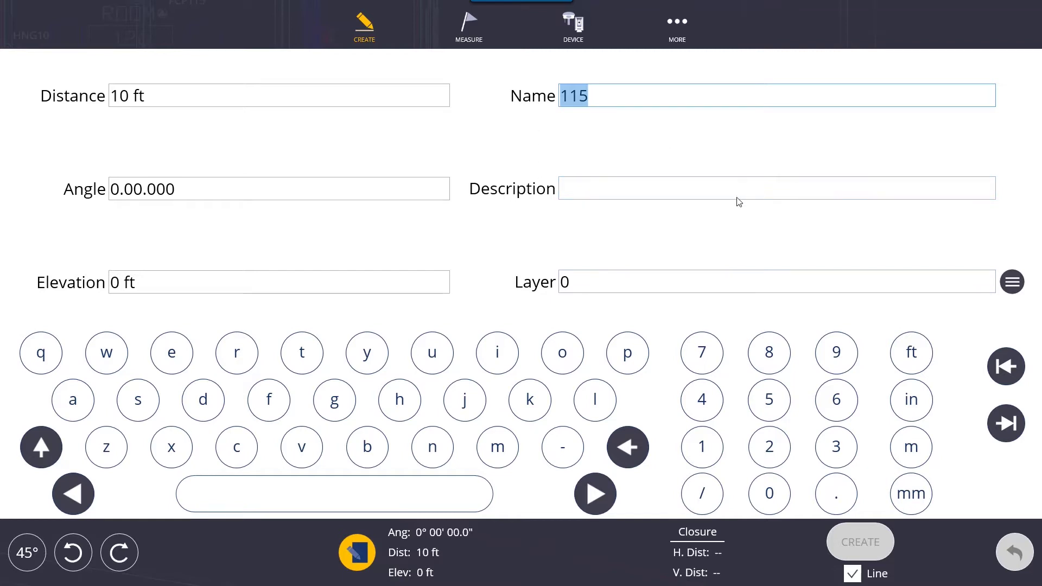
Assign layer 1-A to the new point from the layer list and return to the drawing.
click(604, 282)
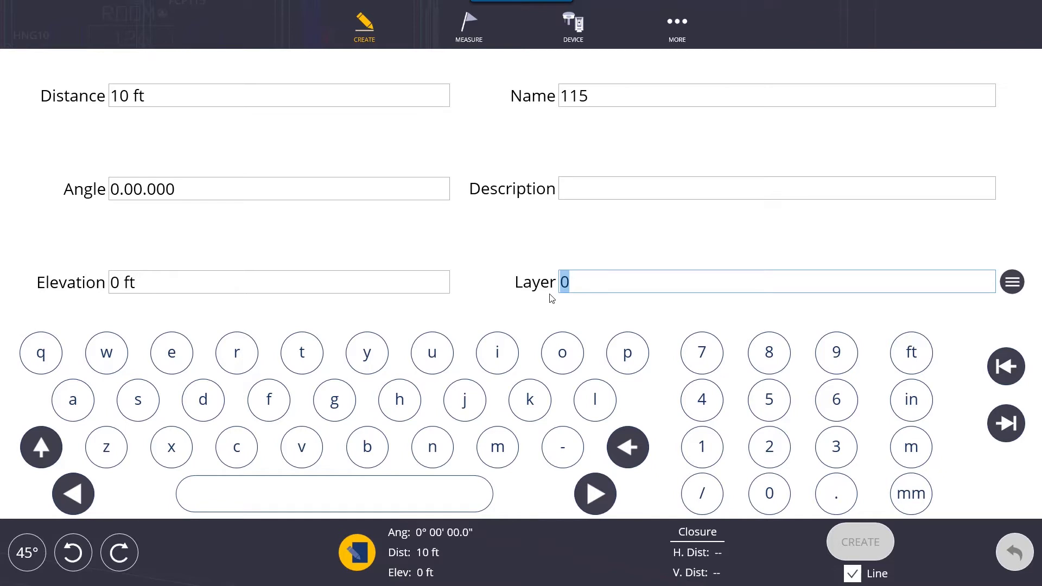
click(1012, 282)
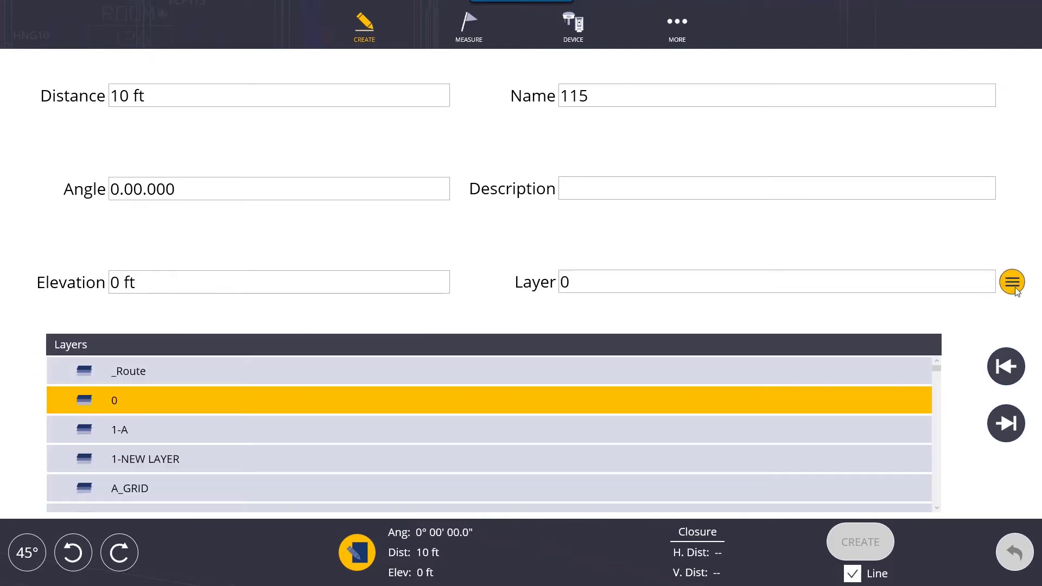
scroll(181, 402, down, 15)
scroll(179, 407, up, 10)
scroll(180, 407, up, 5)
click(134, 438)
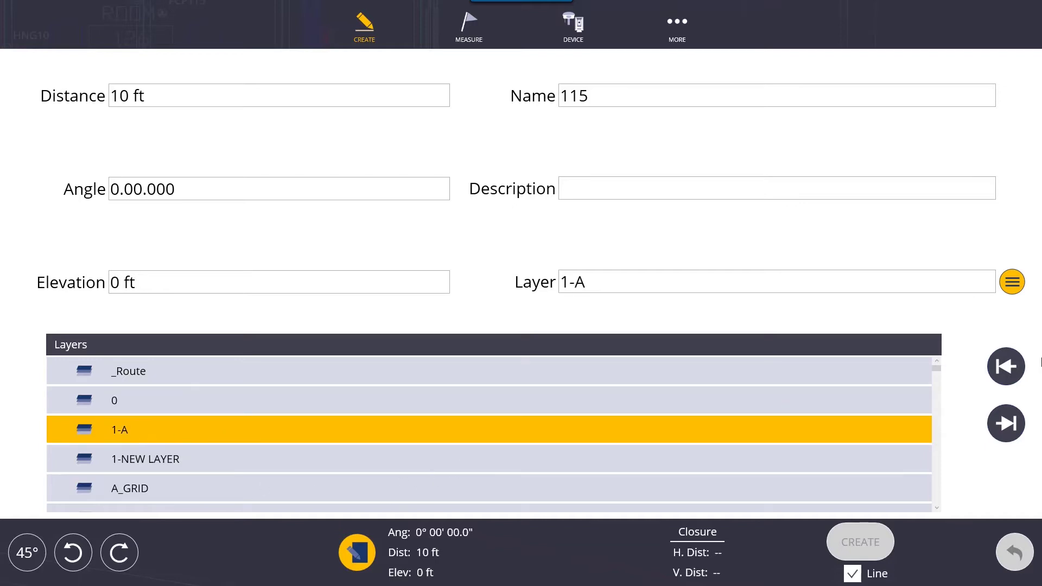
click(1011, 291)
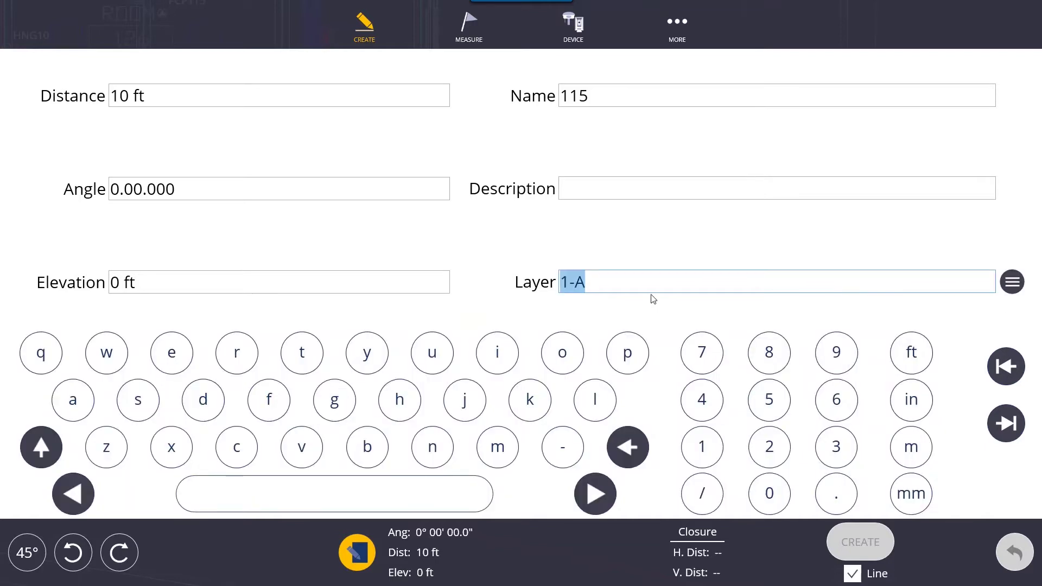
click(359, 559)
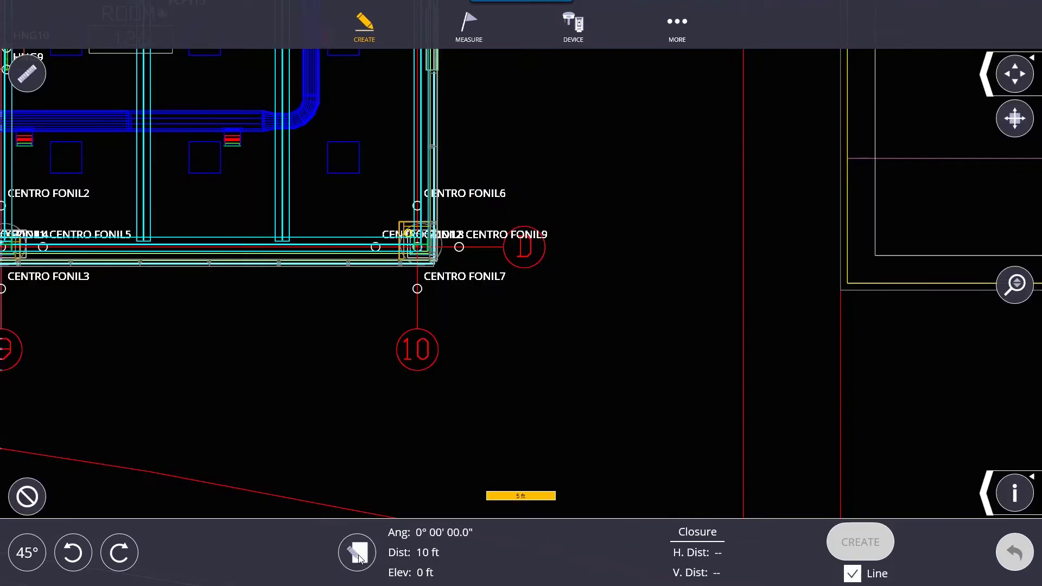
click(358, 562)
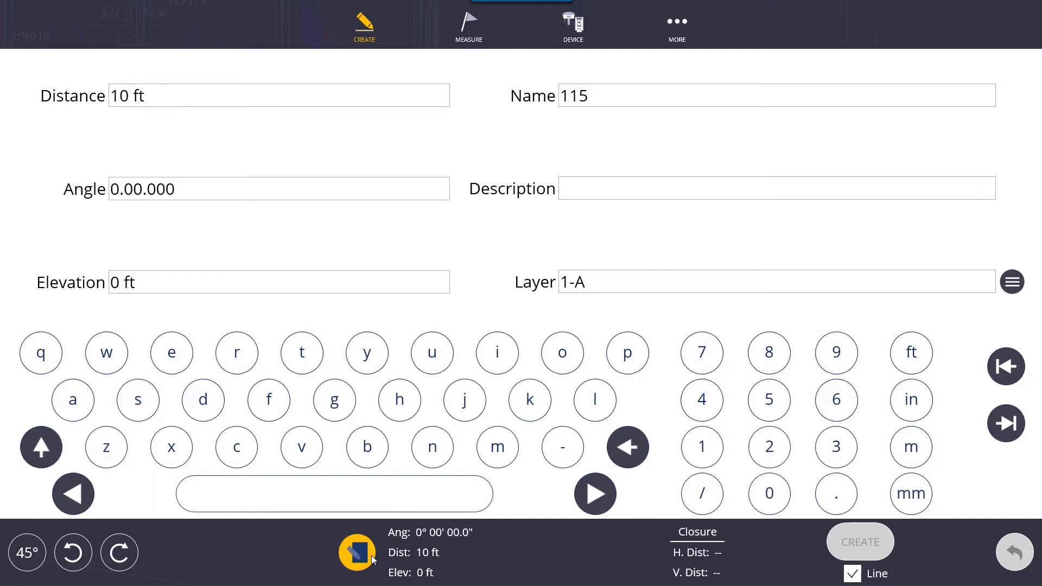
click(359, 555)
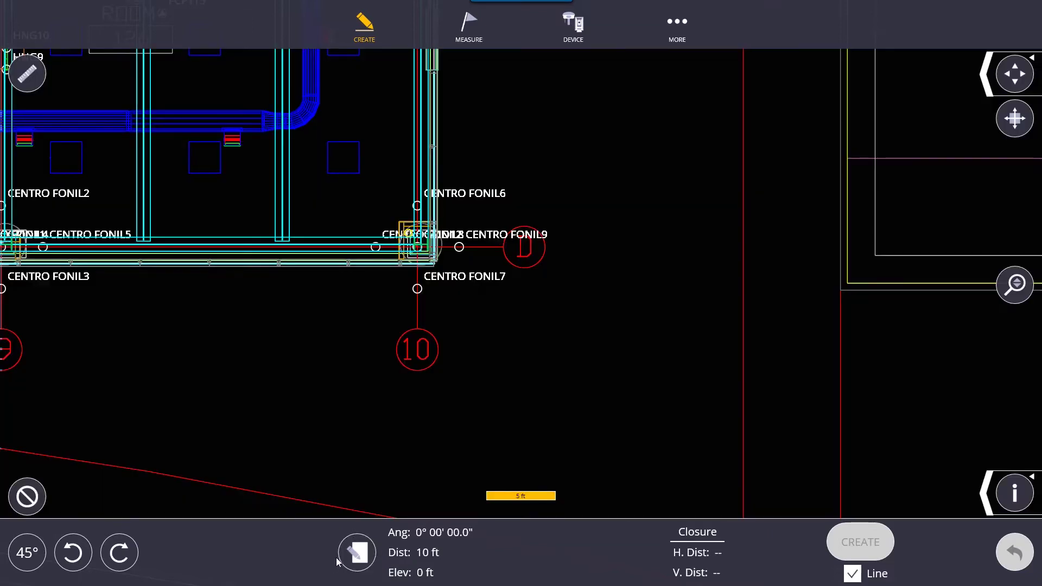
Choose CENTRO FONIL7 as the start point and rotate the direction clockwise in 45° increments past a full turn to 45°.
click(417, 289)
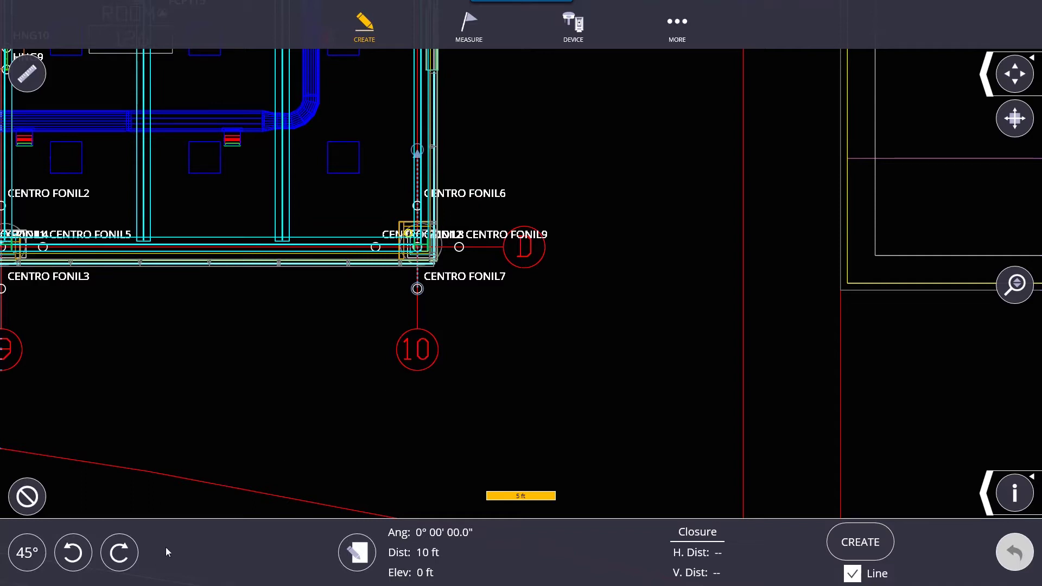
click(120, 553)
click(120, 552)
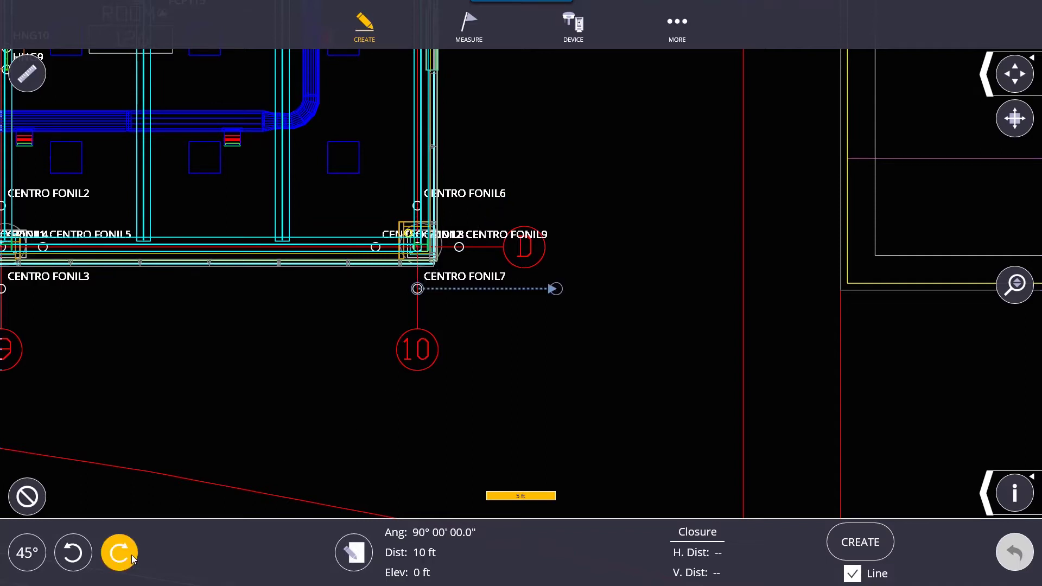
click(131, 556)
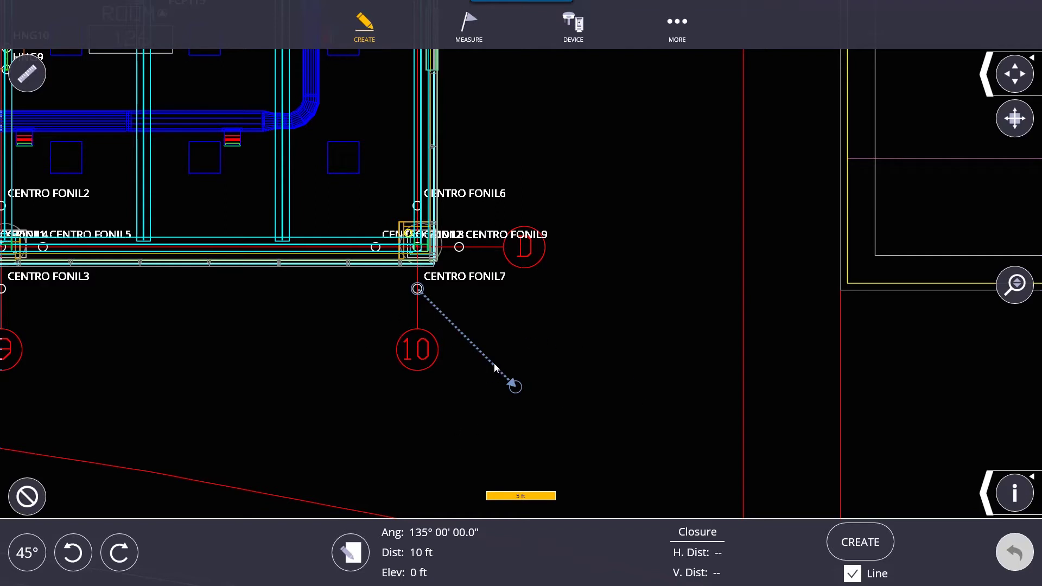
click(128, 559)
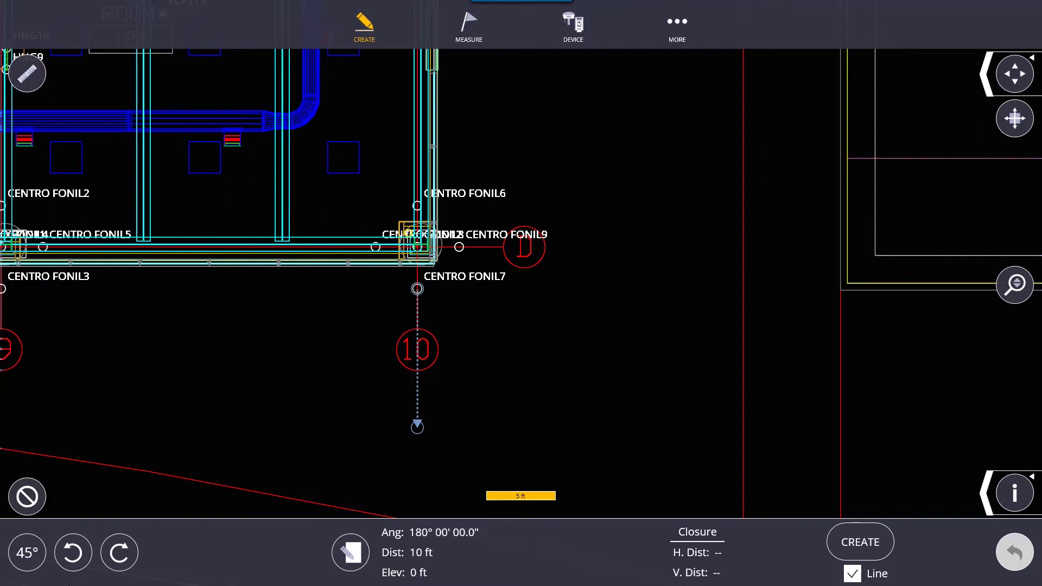
click(117, 558)
click(117, 558)
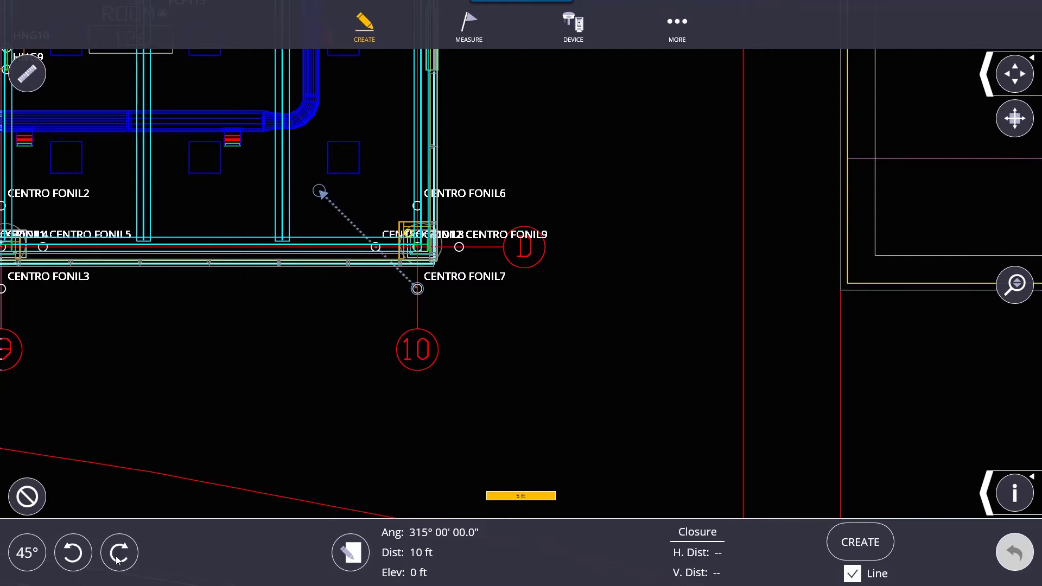
click(117, 558)
click(117, 558)
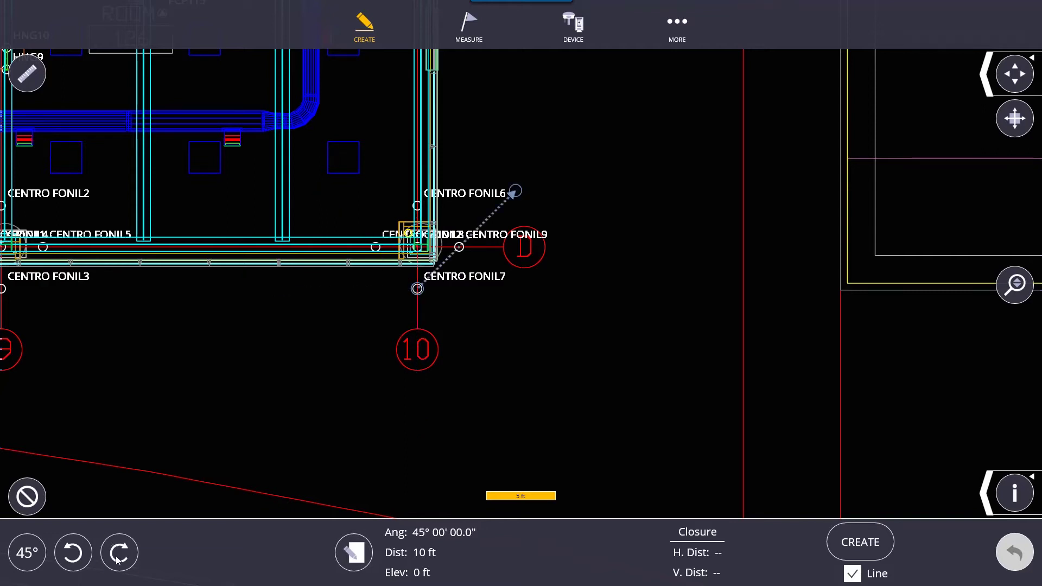
Switch the rotation increment to 90° and rotate the direction clockwise to 225°.
click(19, 561)
click(26, 569)
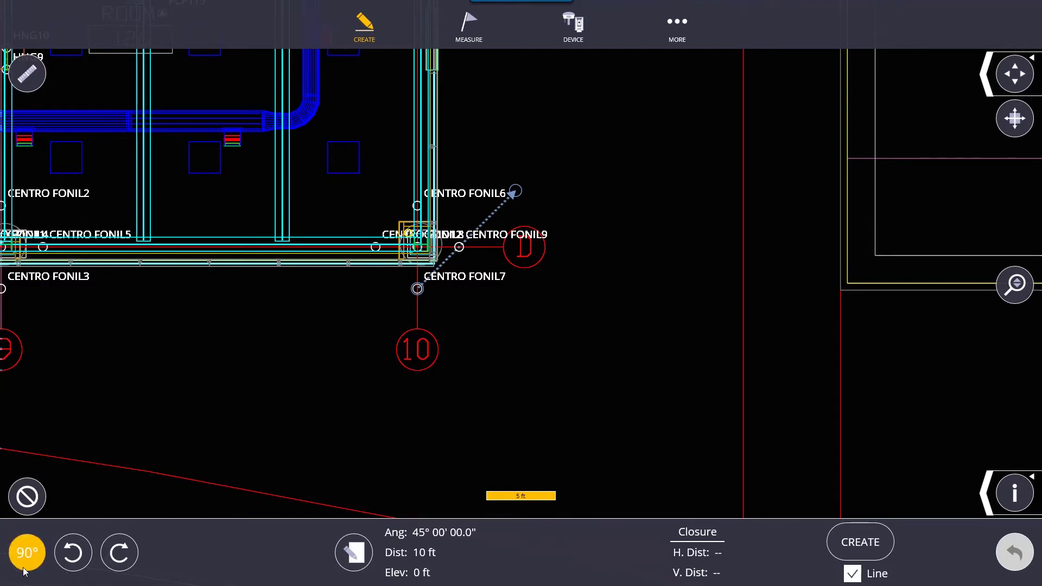
click(41, 564)
click(41, 563)
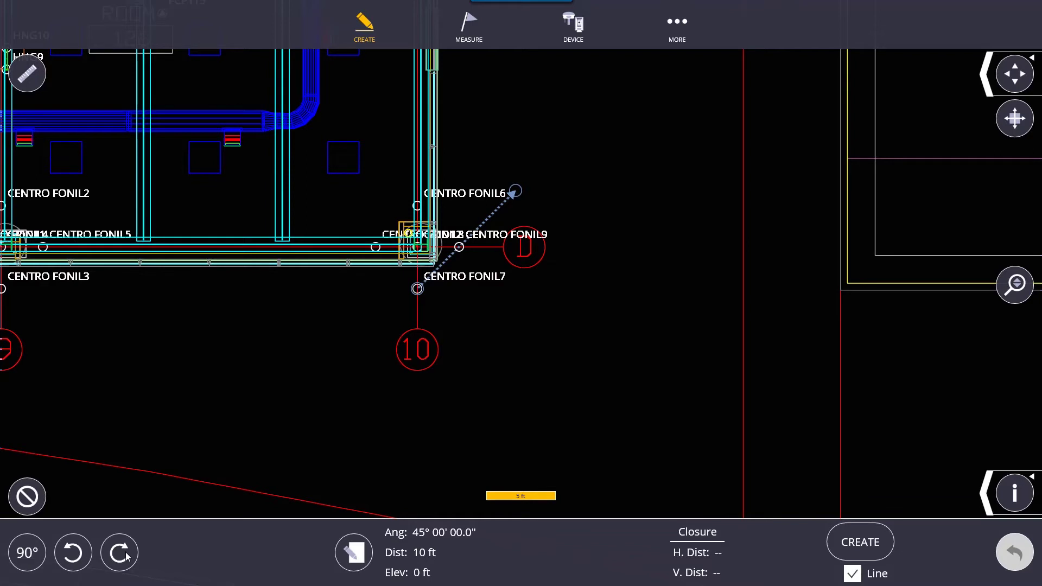
click(126, 556)
click(126, 555)
Return the rotation increment to 45° and rotate the direction clockwise to 270°.
click(45, 555)
click(30, 559)
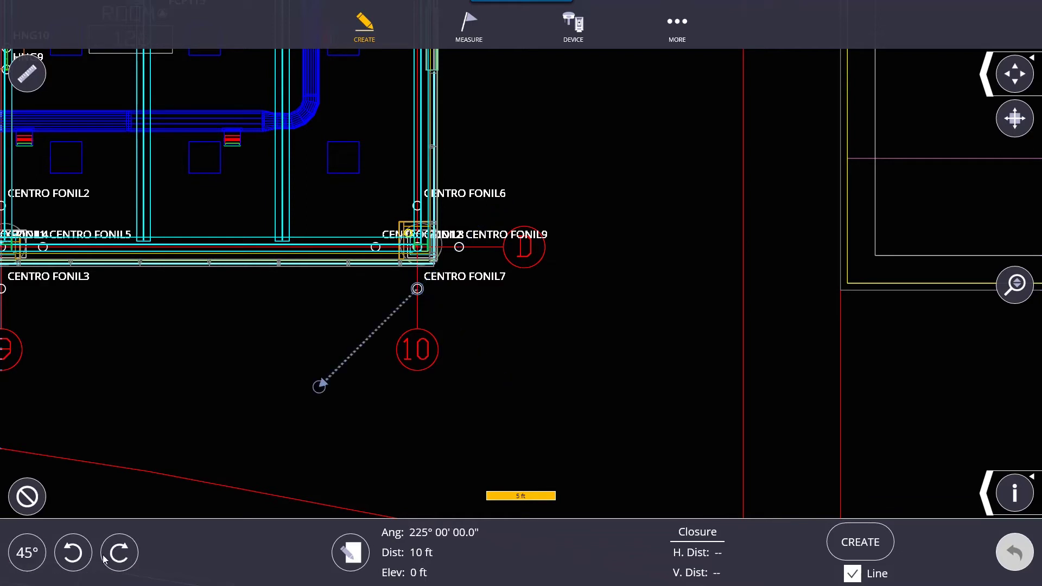
click(105, 559)
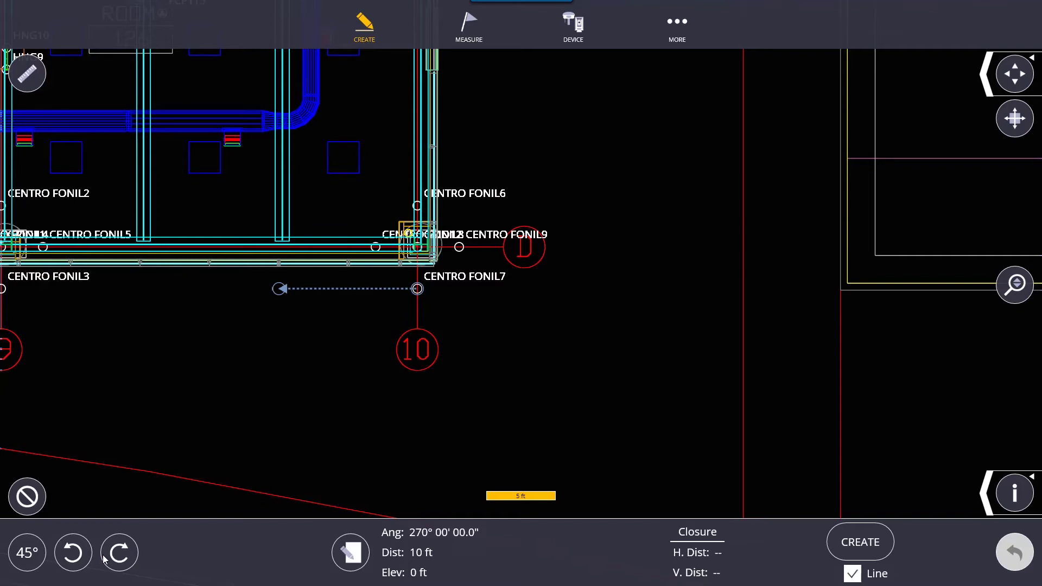
Enter an angle of 22° for the new point and preview its direction in the drawing.
click(359, 549)
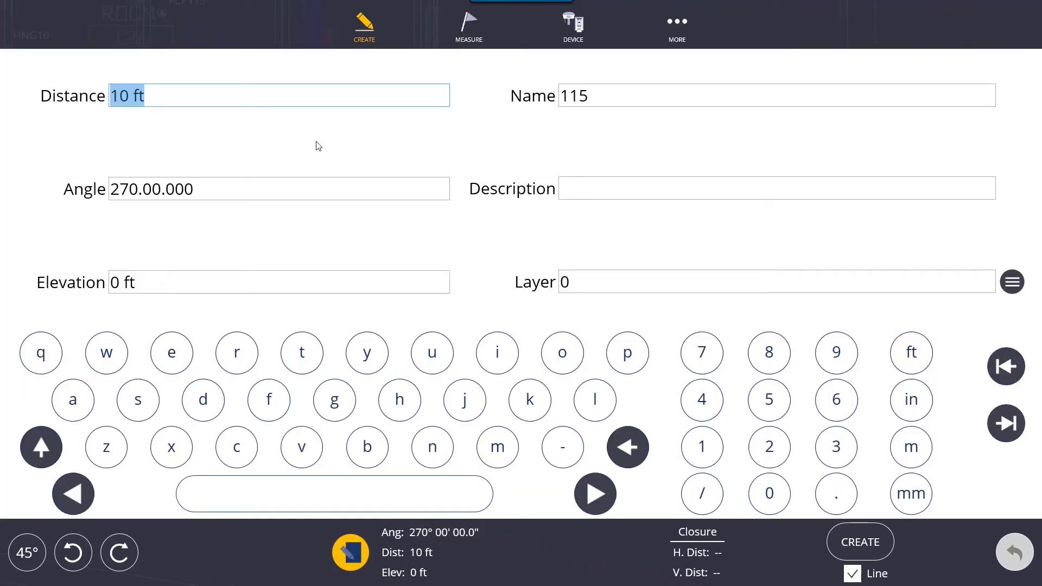
click(224, 191)
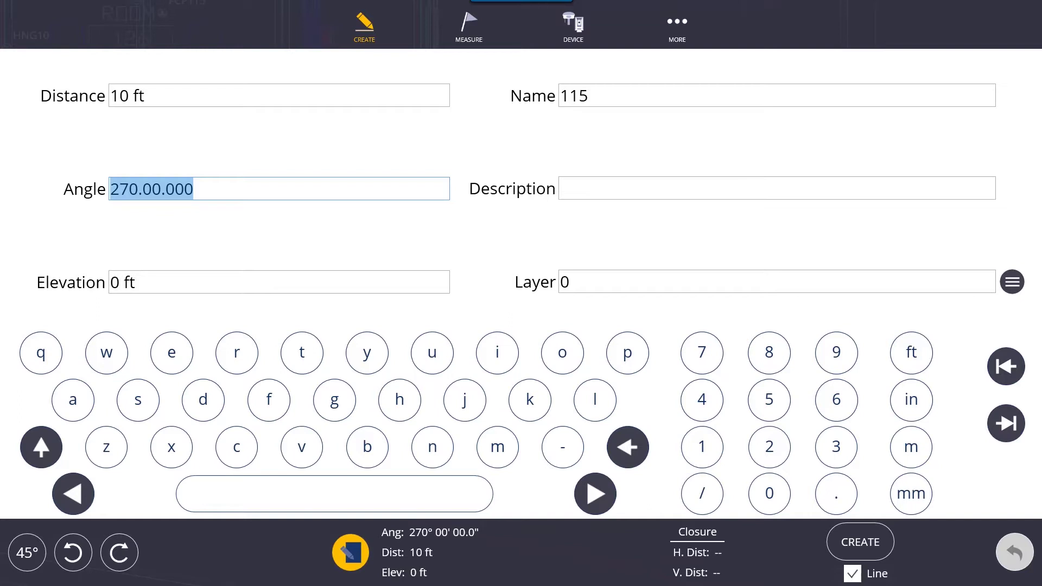
text(22)
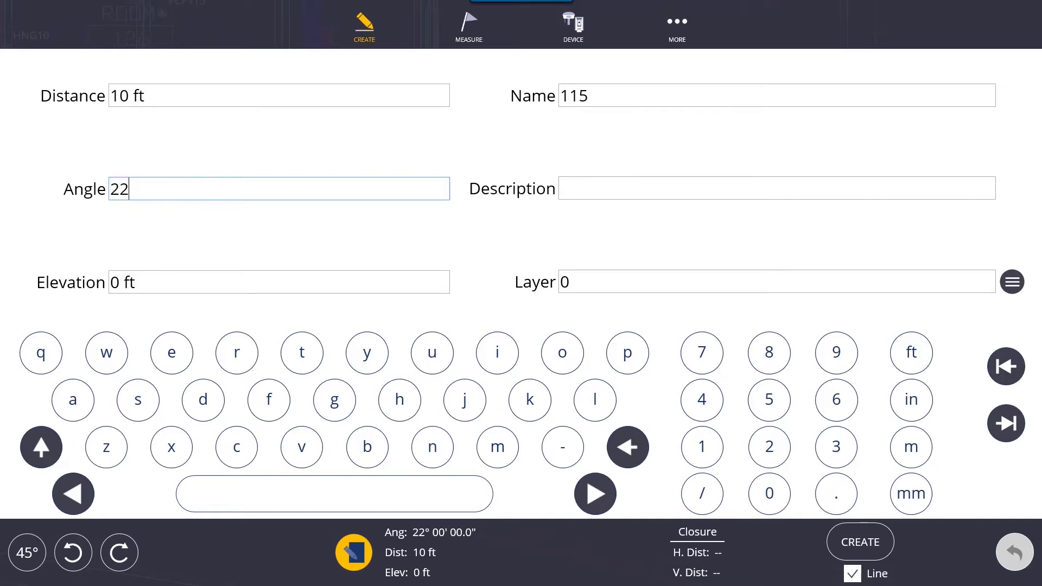
click(342, 554)
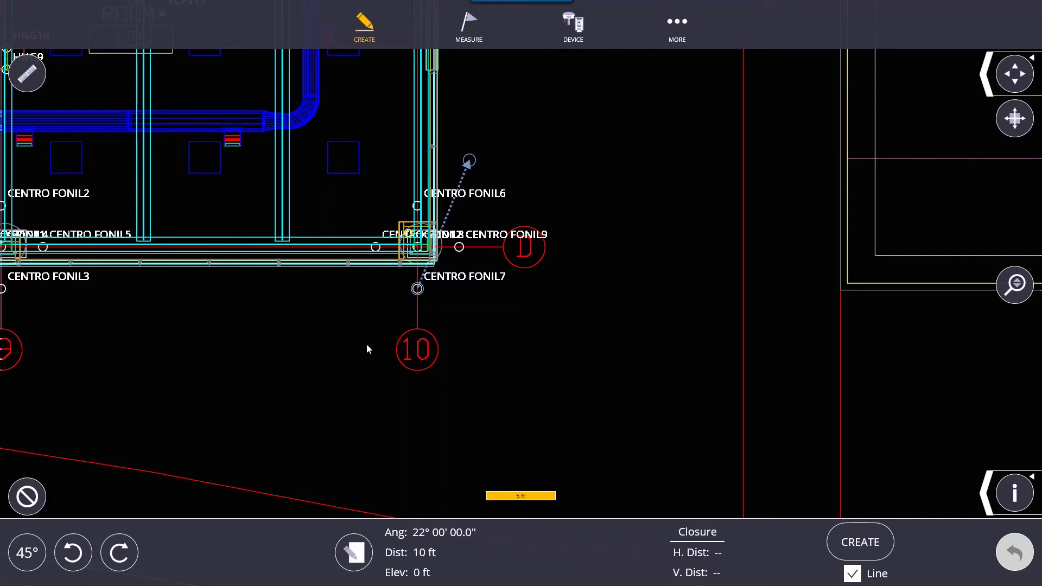
Set the angle to 90° and create point 115 with a connecting 10 ft line from CENTRO FONIL7.
click(354, 551)
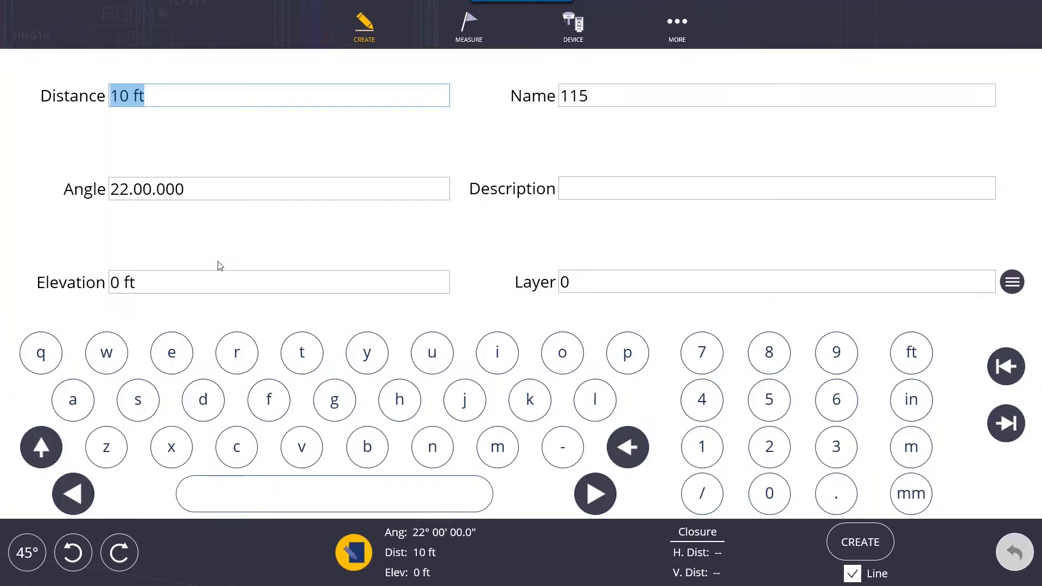
click(212, 197)
text(90)
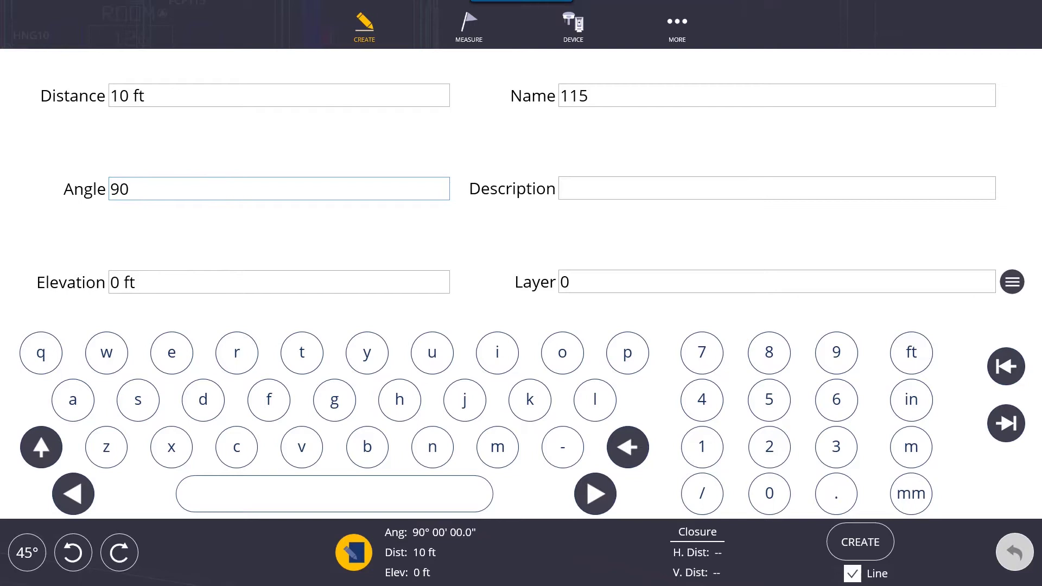
click(367, 550)
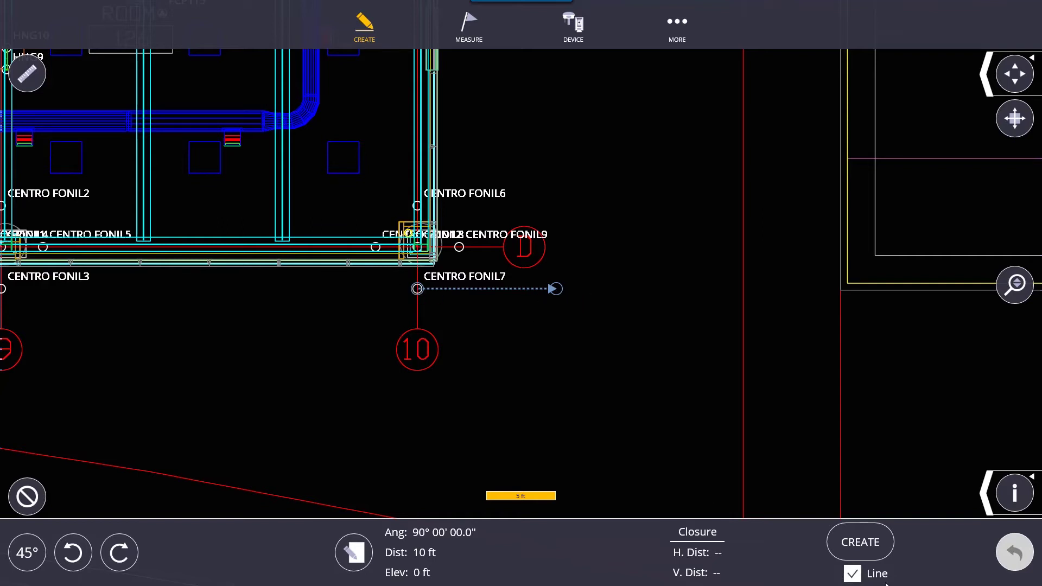
click(860, 545)
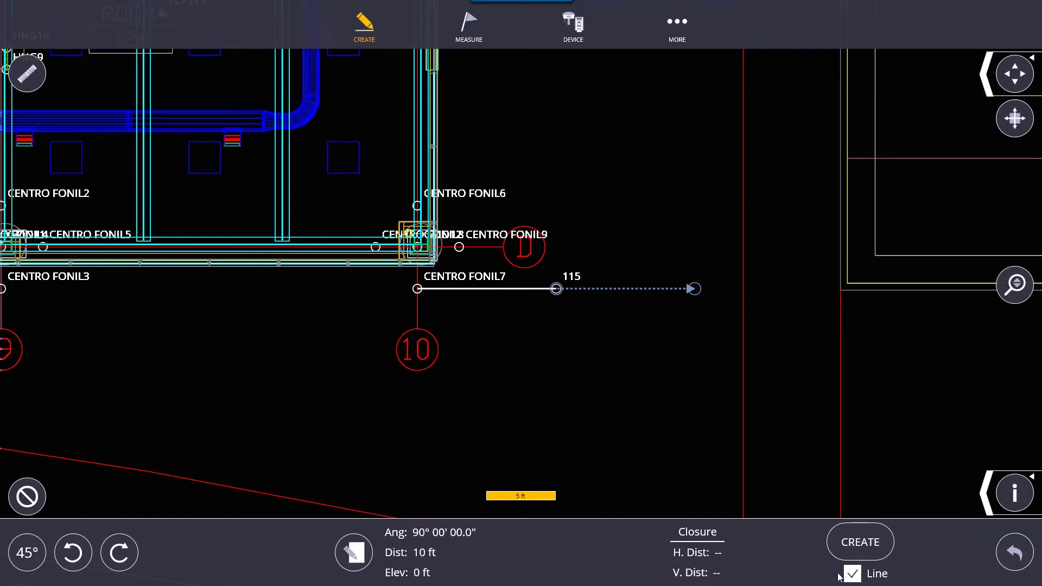
Turn off line creation and create point 116 at 10 ft and 90° from point 115.
click(855, 578)
click(860, 547)
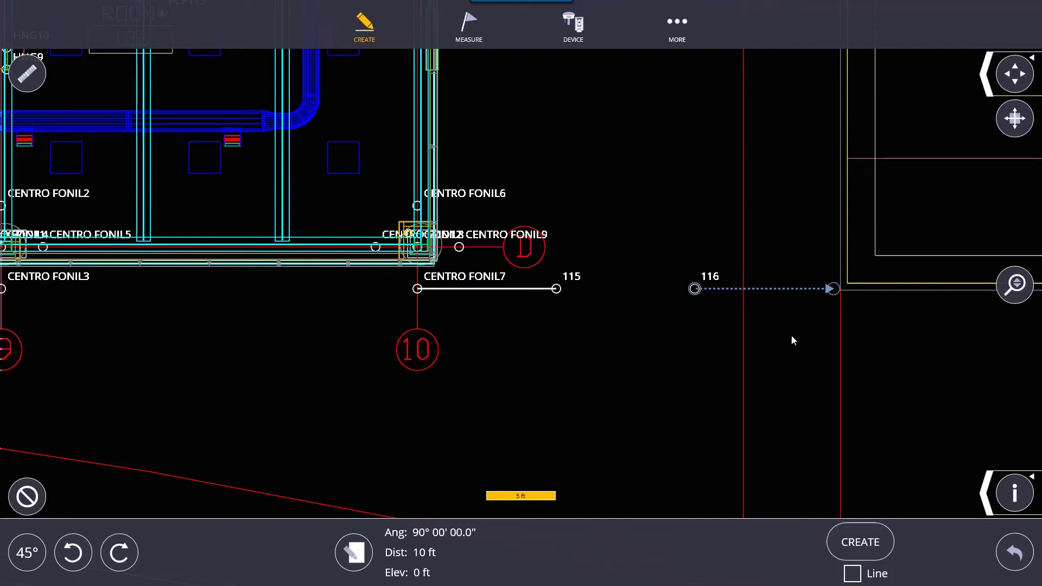
Rotate the direction to 180° and create a point 10 ft from point 116 without a connecting line.
click(128, 567)
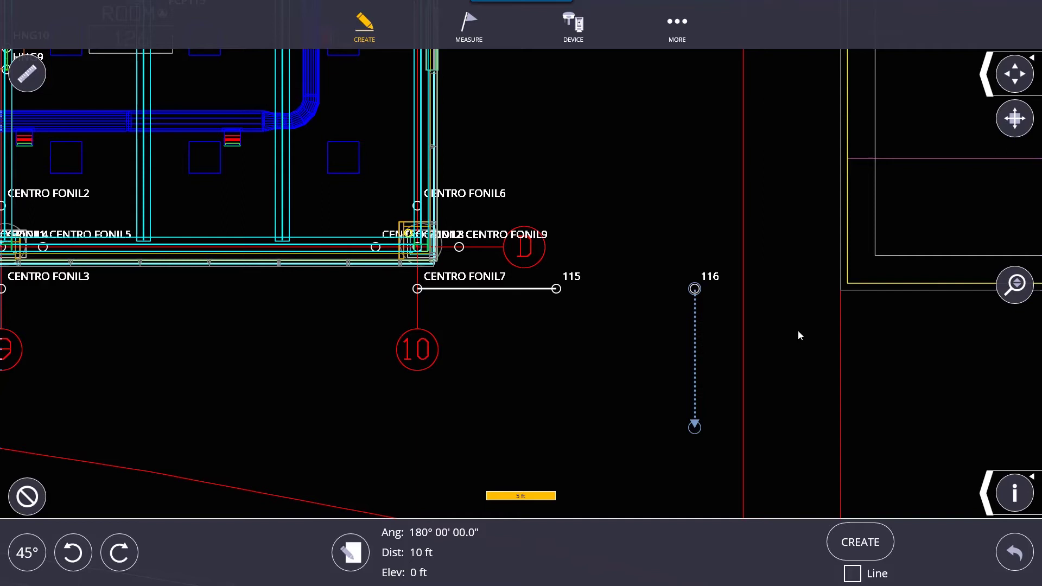
click(830, 552)
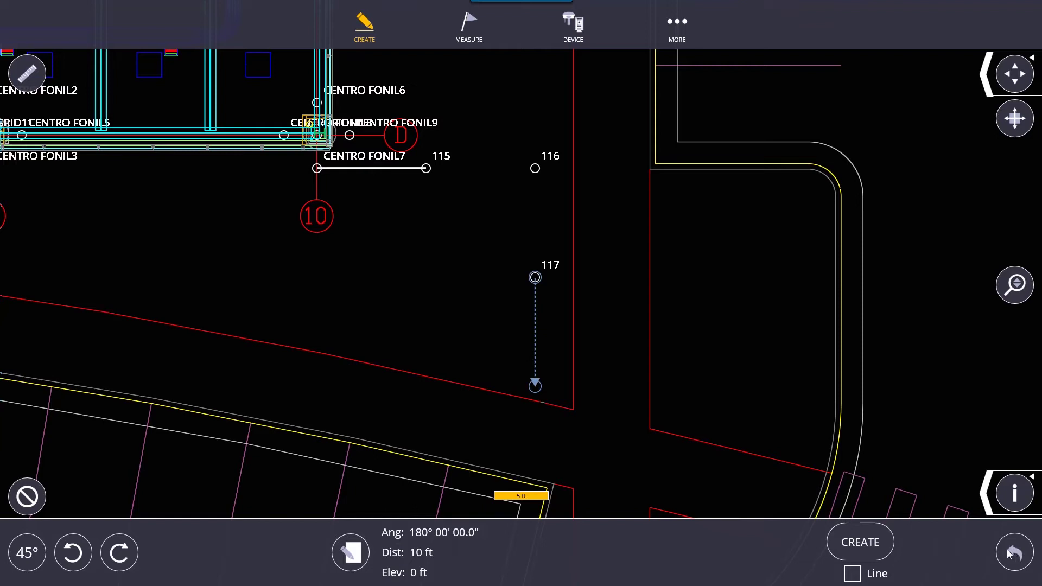
Undo the last three created points together with the connecting line, and clear the base point selection.
click(1007, 549)
click(1008, 550)
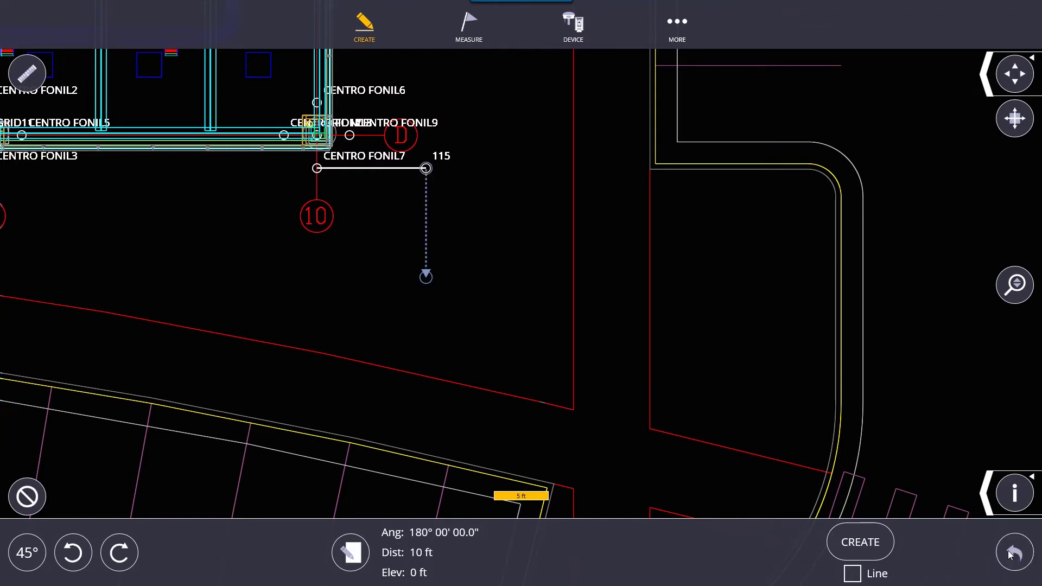
click(1008, 551)
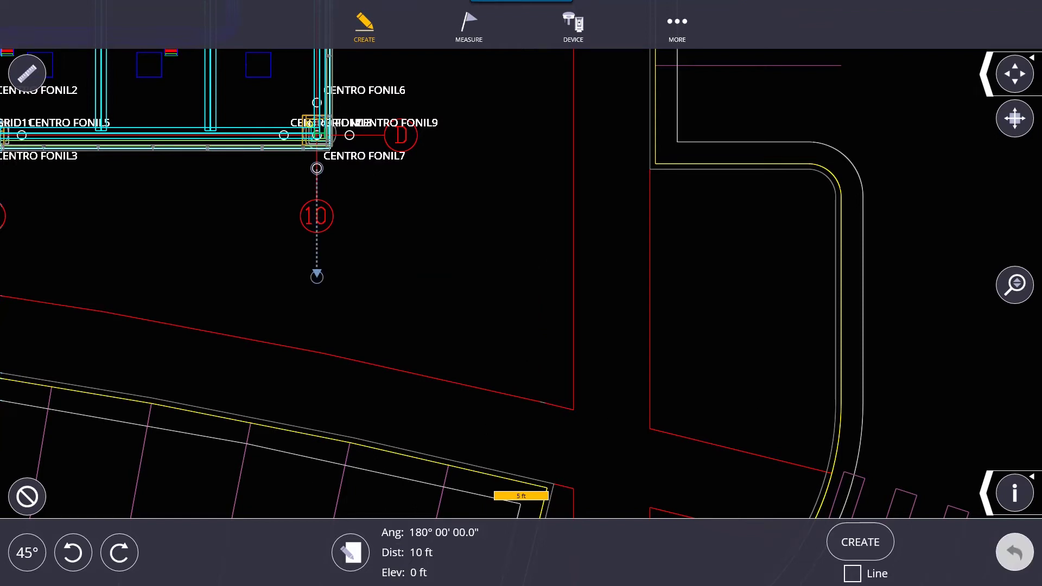
click(28, 507)
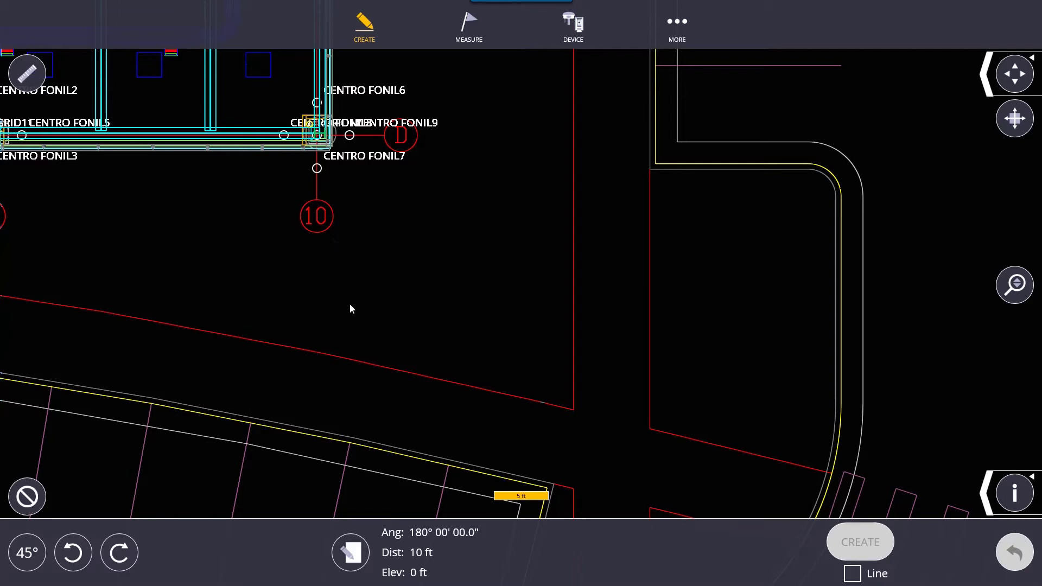
drag(350, 307, 396, 447)
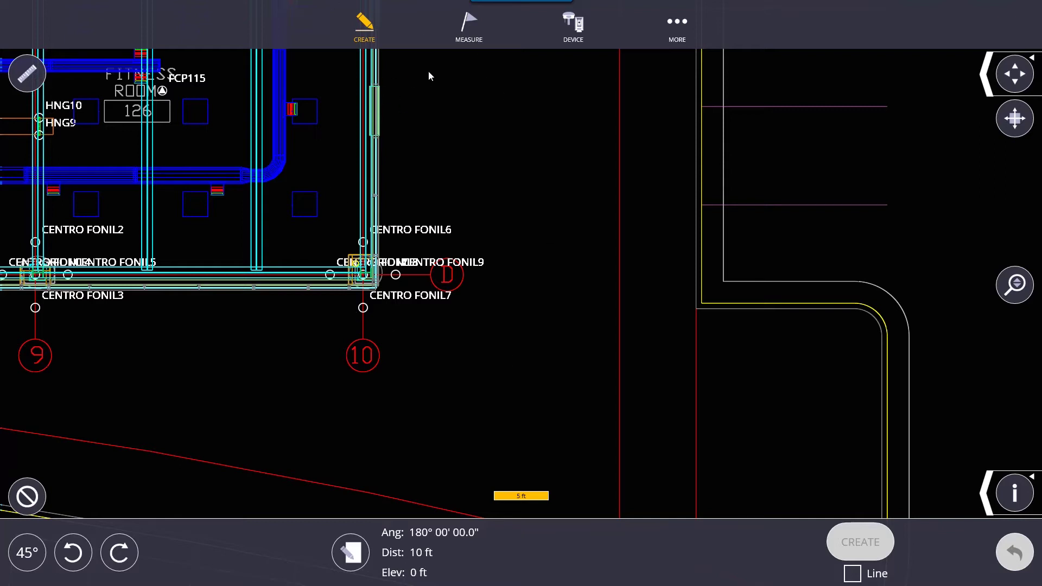
Switch from the Plan tool to the Linework creation tool.
click(371, 35)
click(371, 56)
click(371, 55)
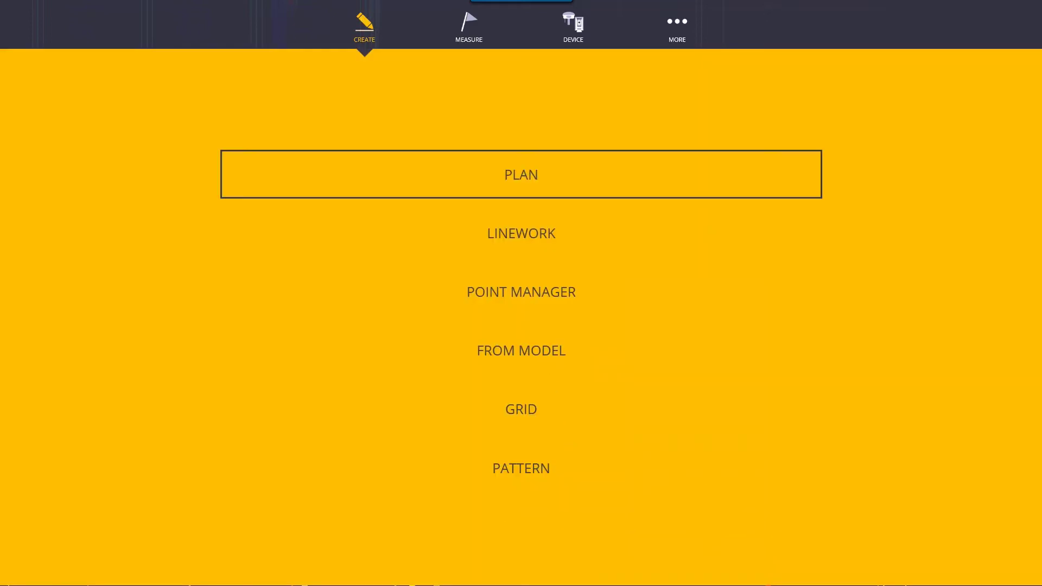
click(525, 184)
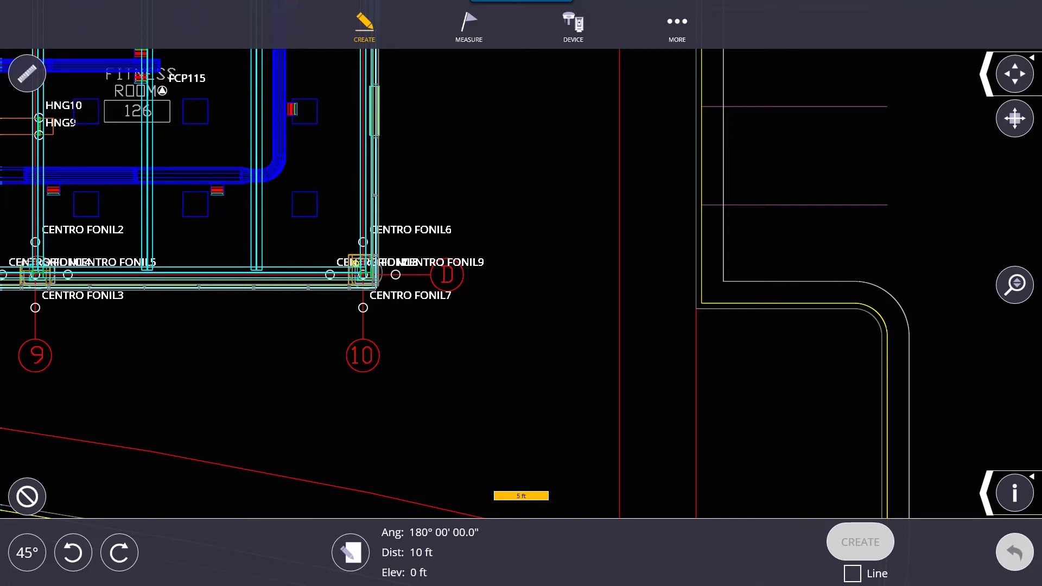
click(364, 28)
click(526, 235)
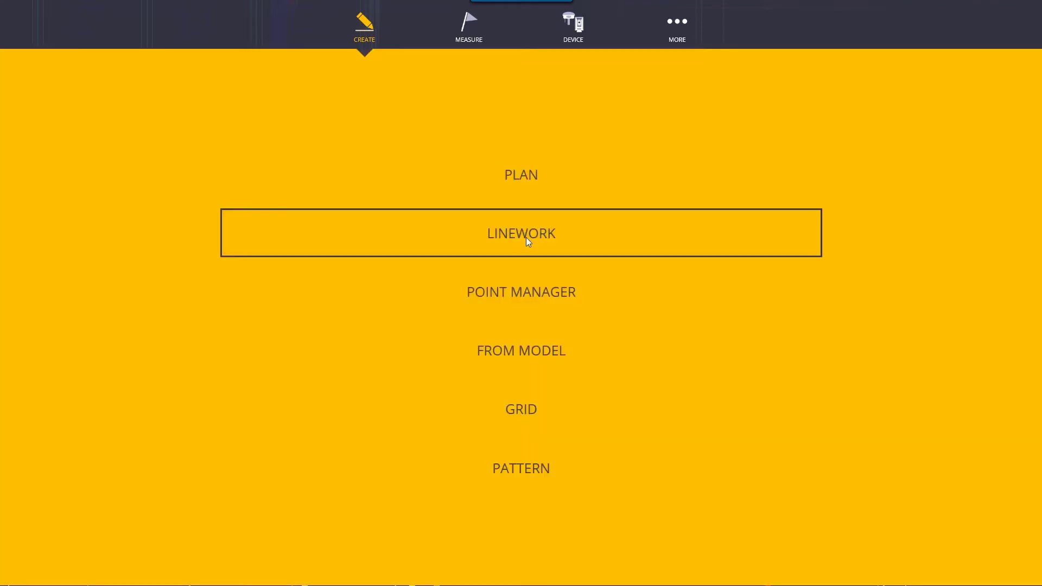
Create connected lines from CENTRO FONIL3 through CENTRO FONIL7, CENTRO FONIL9 and CENTRO FONIL6 to CENTRO FONIL2.
drag(277, 386, 495, 344)
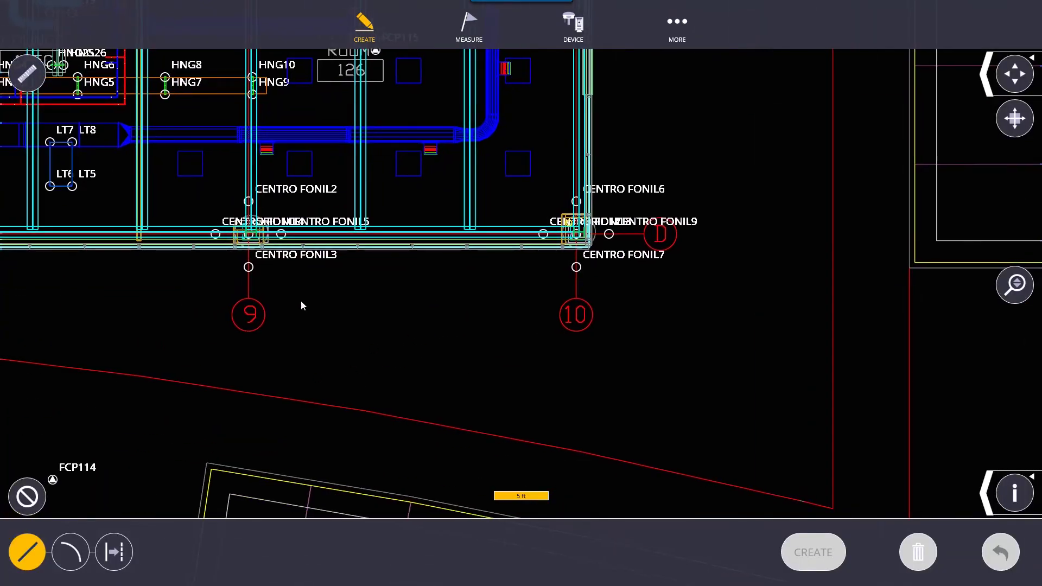
click(248, 267)
click(577, 267)
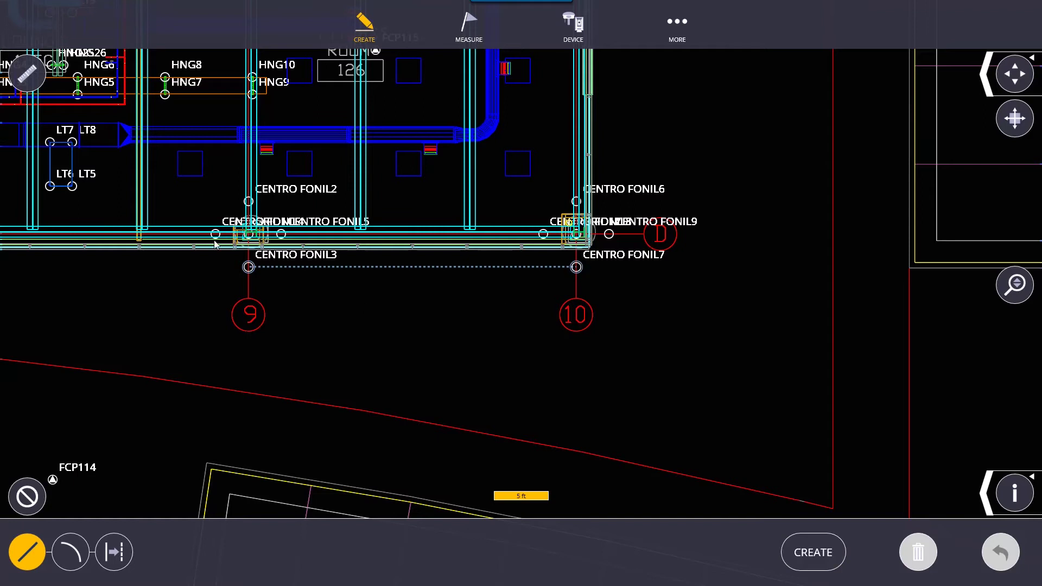
click(609, 234)
click(576, 202)
click(249, 202)
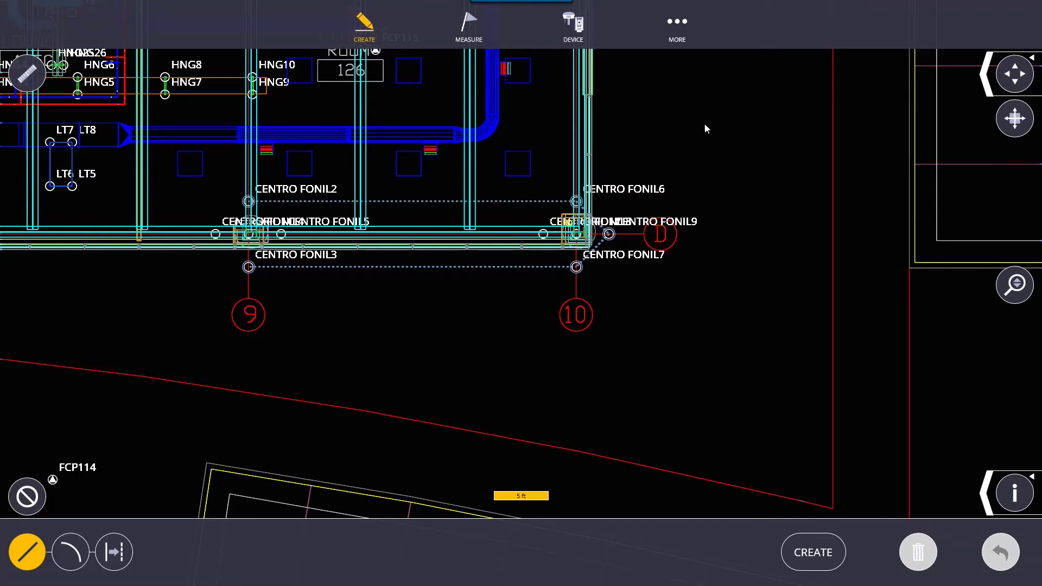
click(813, 564)
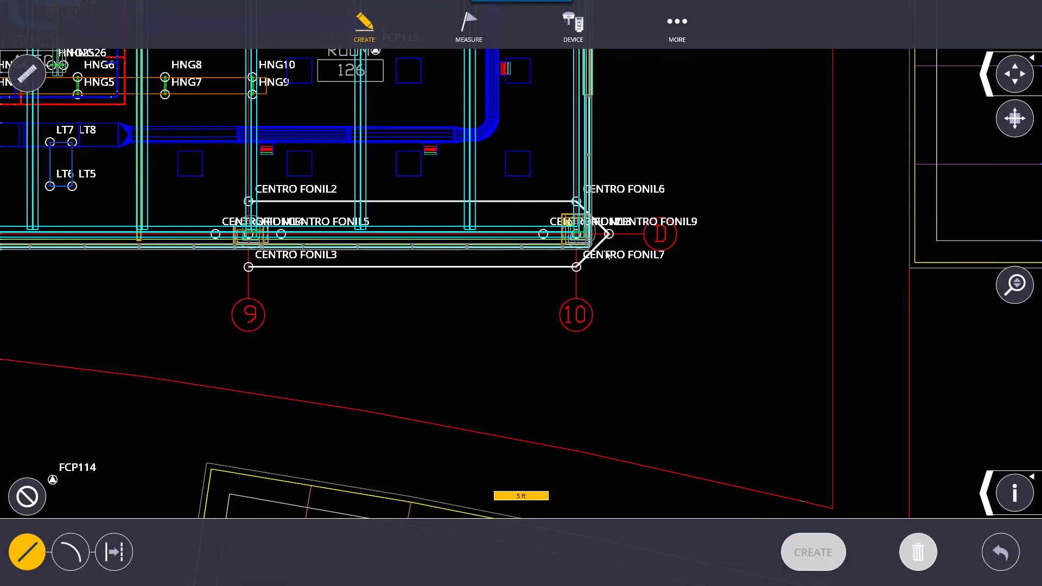
Undo all the connected line segments just created.
click(998, 554)
click(998, 554)
click(998, 554)
click(998, 555)
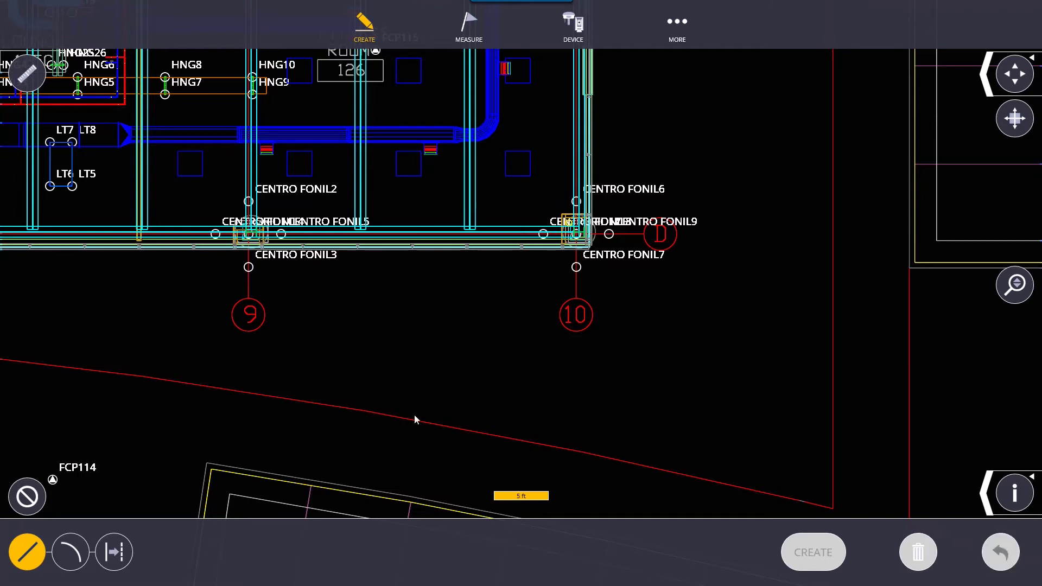
Create a single straight line from CENTRO FONIL3 to CENTRO FONIL7.
click(247, 269)
click(576, 267)
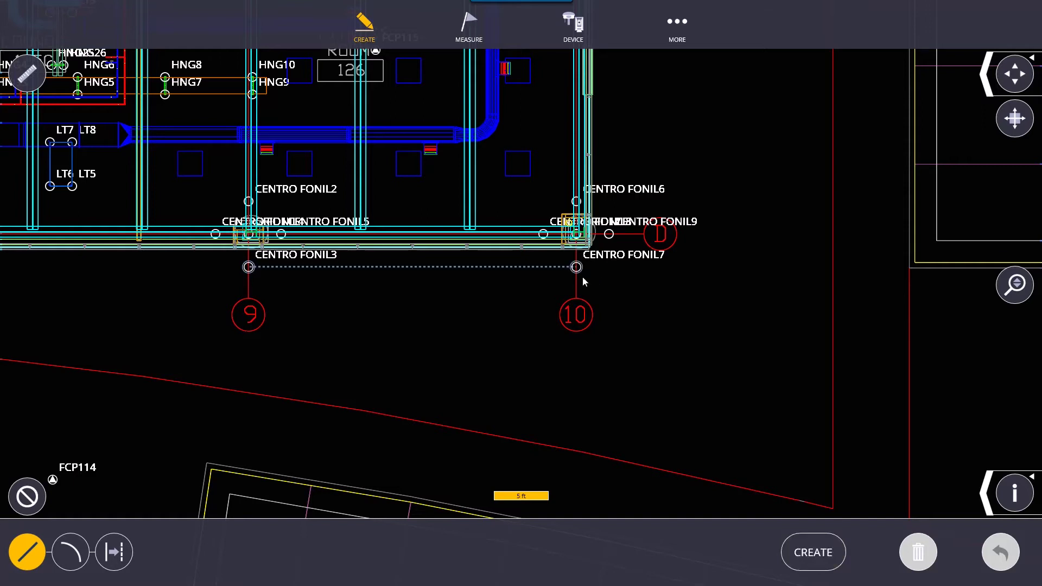
click(804, 548)
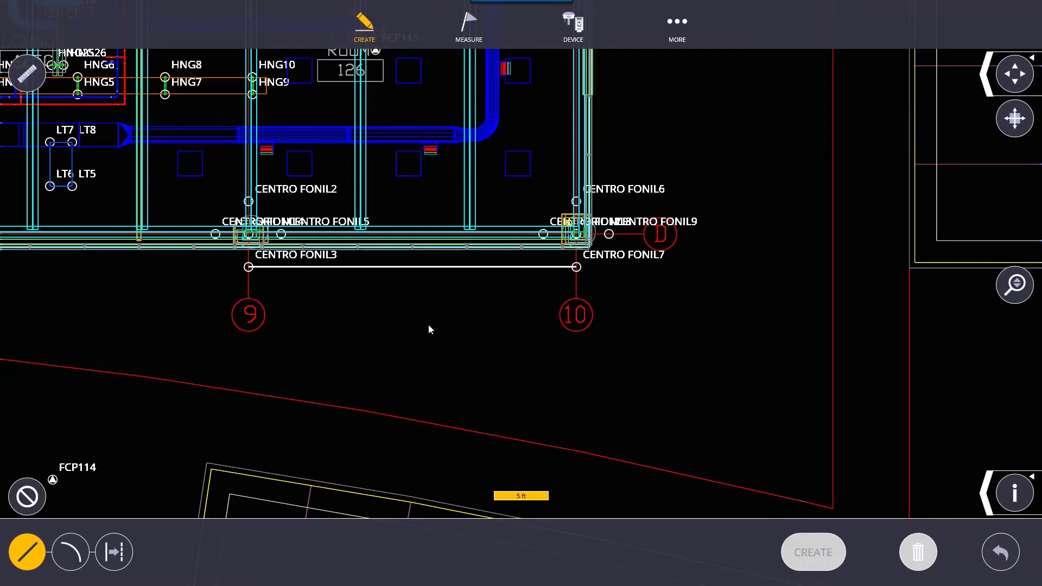
Set up an arc between CENTRO FONIL3 and CENTRO FONIL7, and open and close its radius entry.
drag(424, 327, 419, 372)
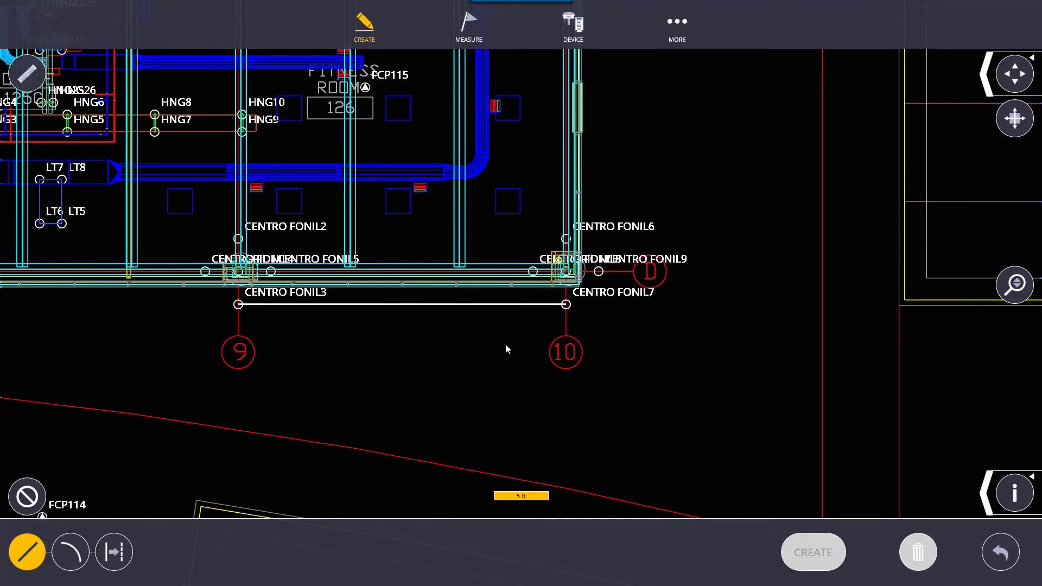
click(65, 559)
click(238, 304)
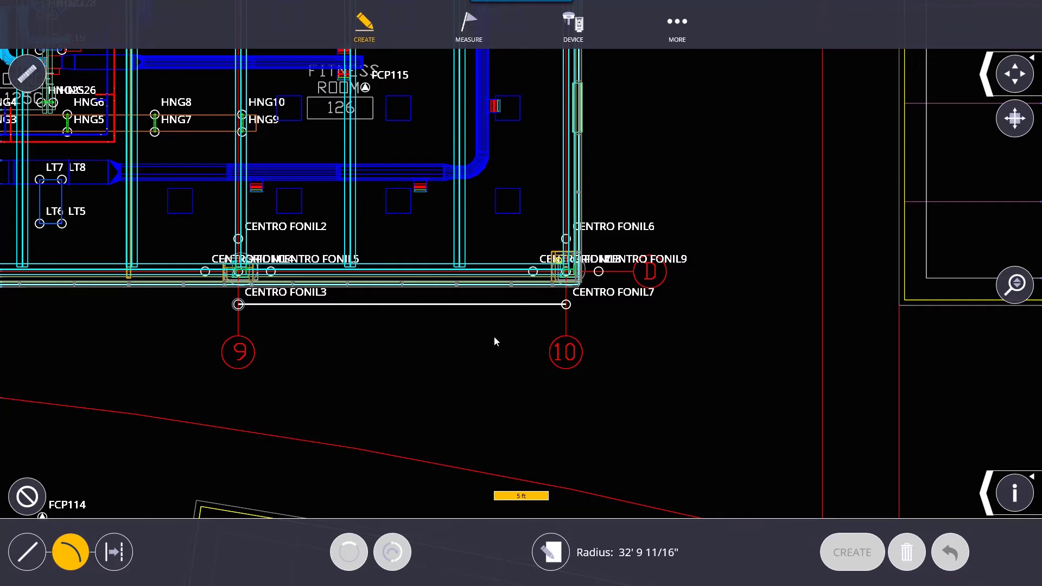
click(565, 304)
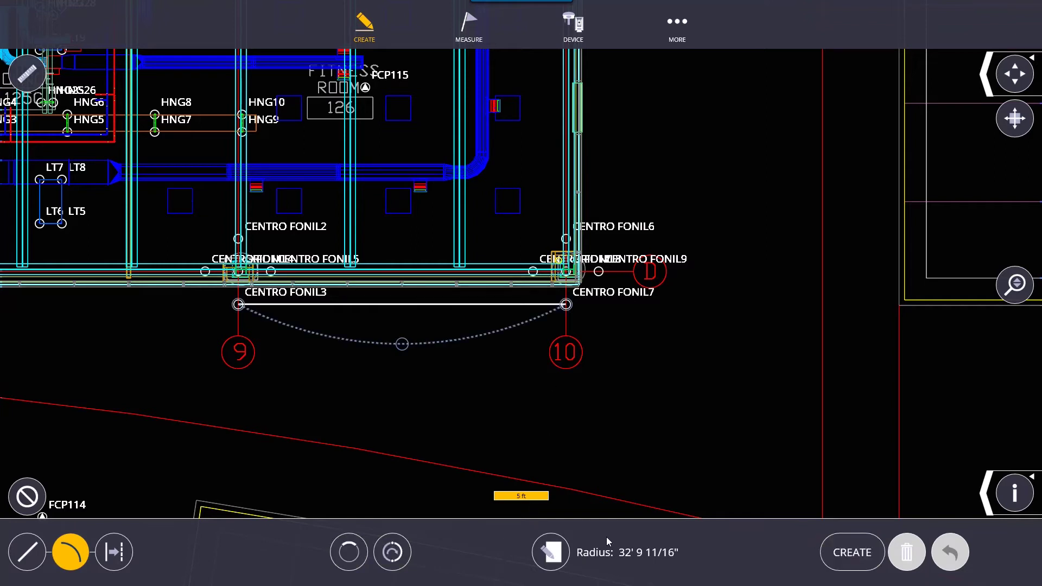
click(551, 552)
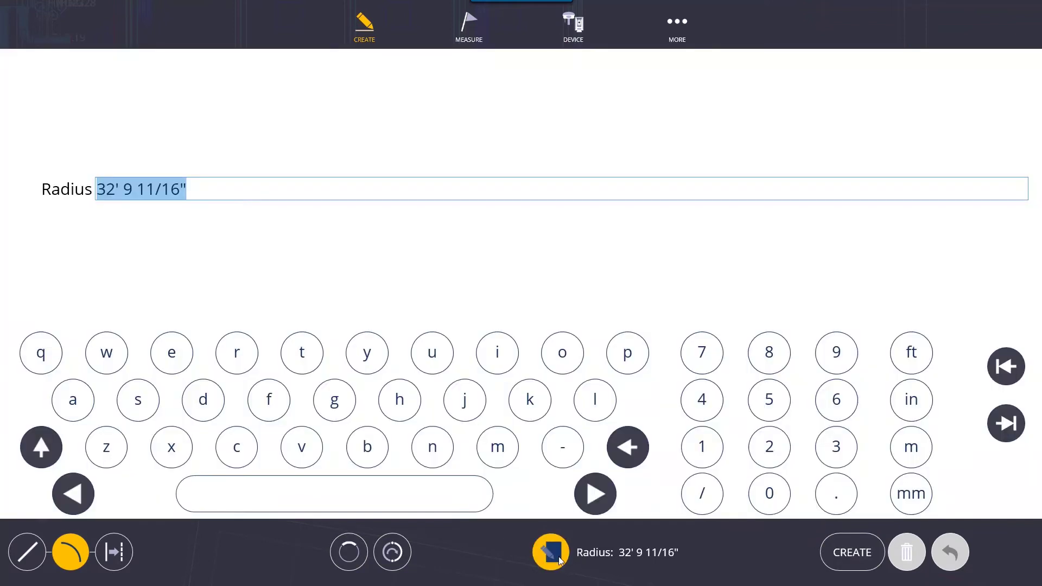
click(546, 553)
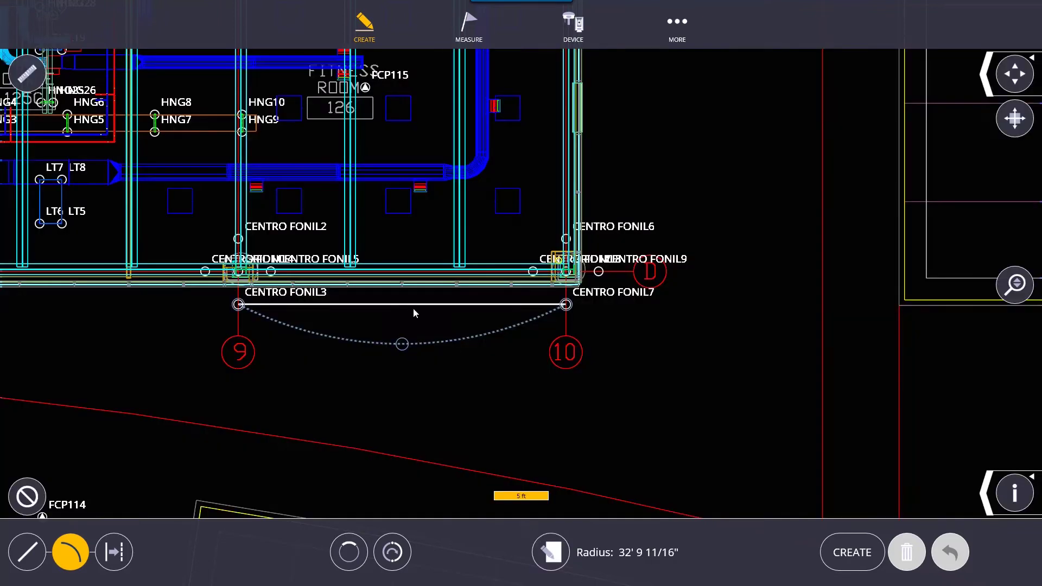
Preview the arc with its side flipped and as the larger part of the circle, and restore the small arc.
click(343, 555)
click(352, 554)
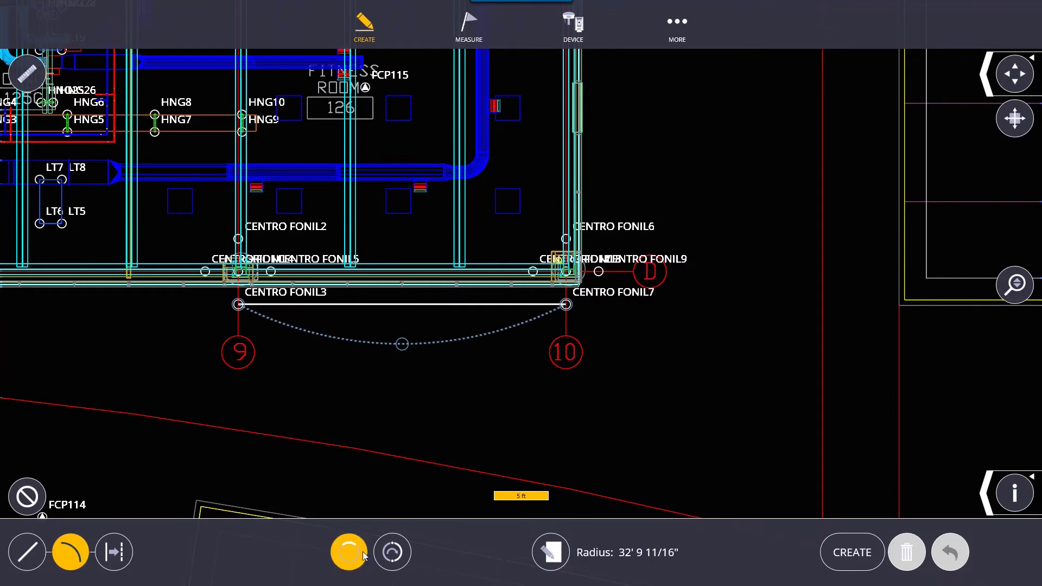
click(399, 565)
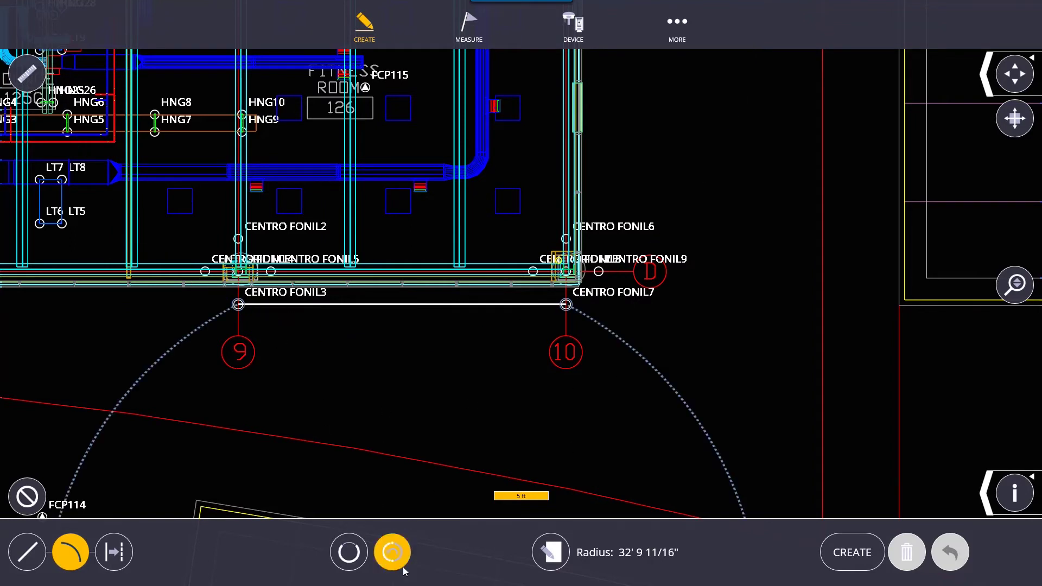
click(403, 561)
click(399, 554)
click(398, 554)
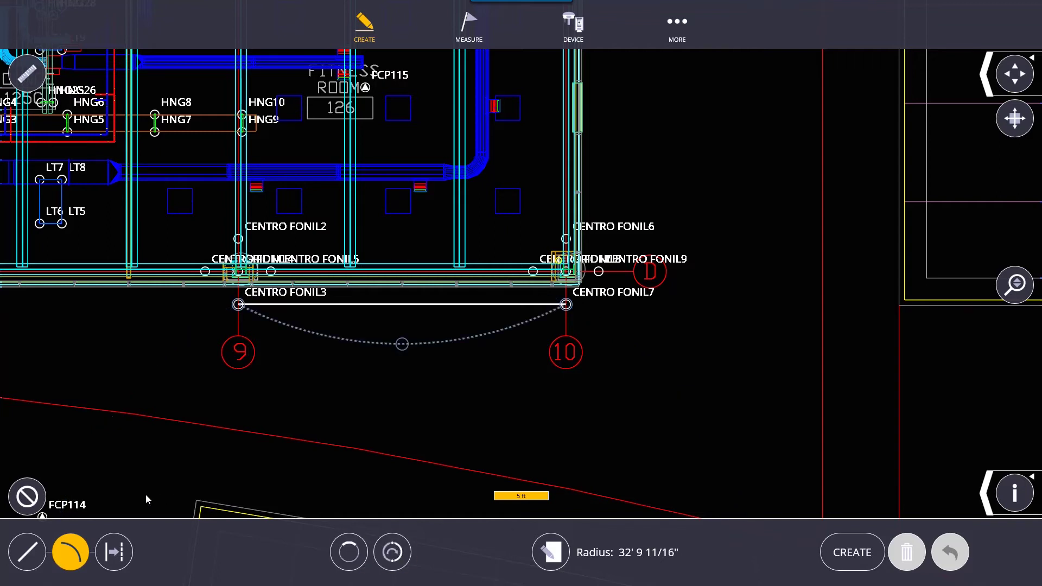
Set line segmentation to 9 segments and preview the division points on the line between CENTRO FONIL3 and CENTRO FONIL7.
click(114, 555)
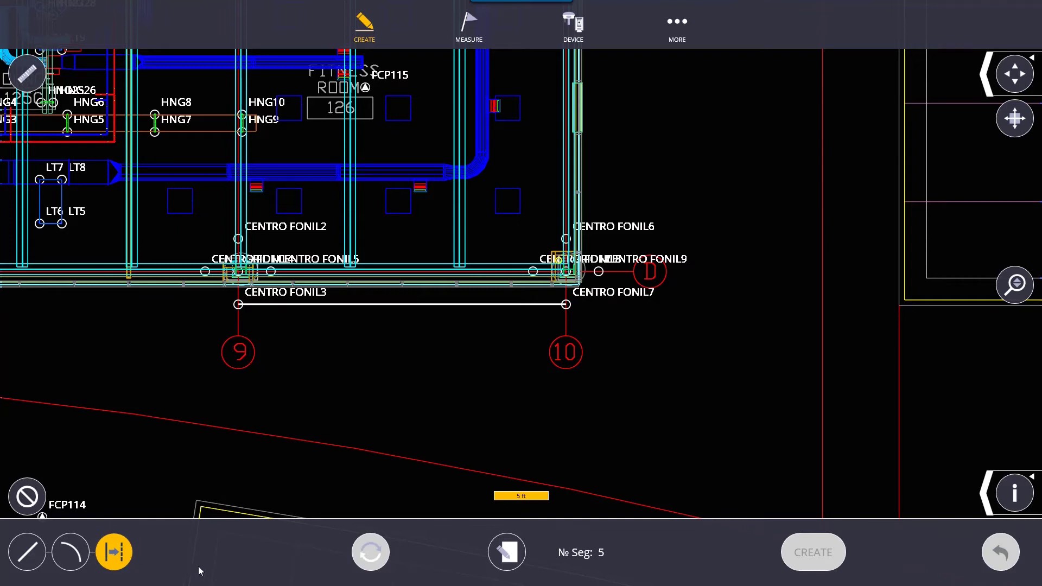
click(513, 549)
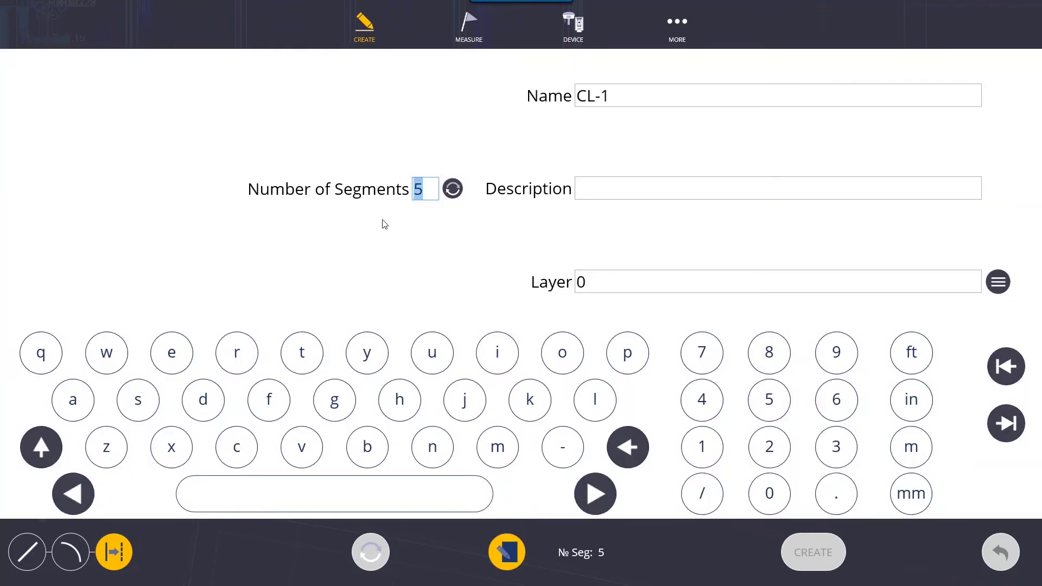
click(452, 188)
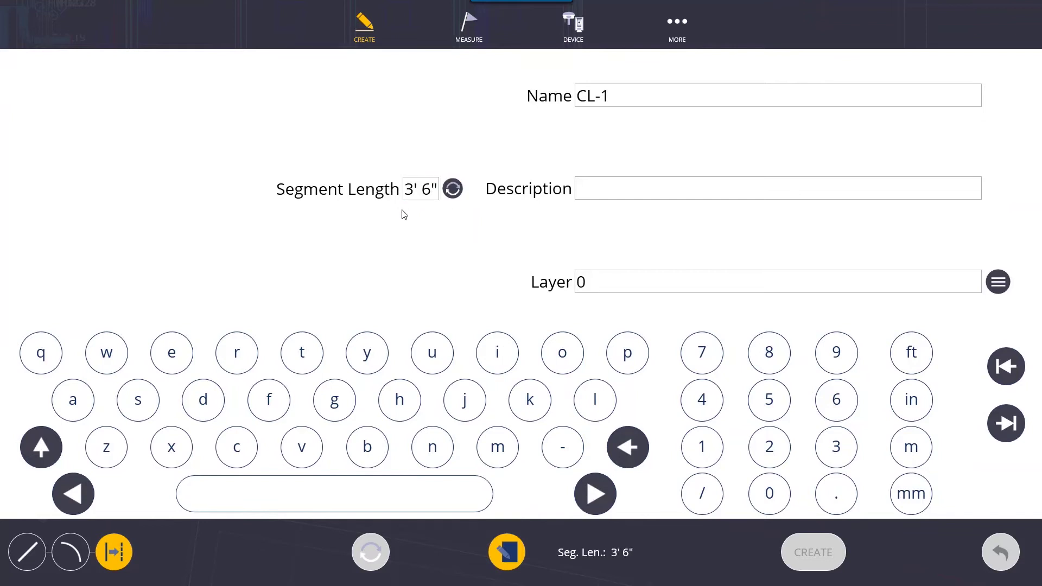
click(452, 190)
text(9)
click(507, 553)
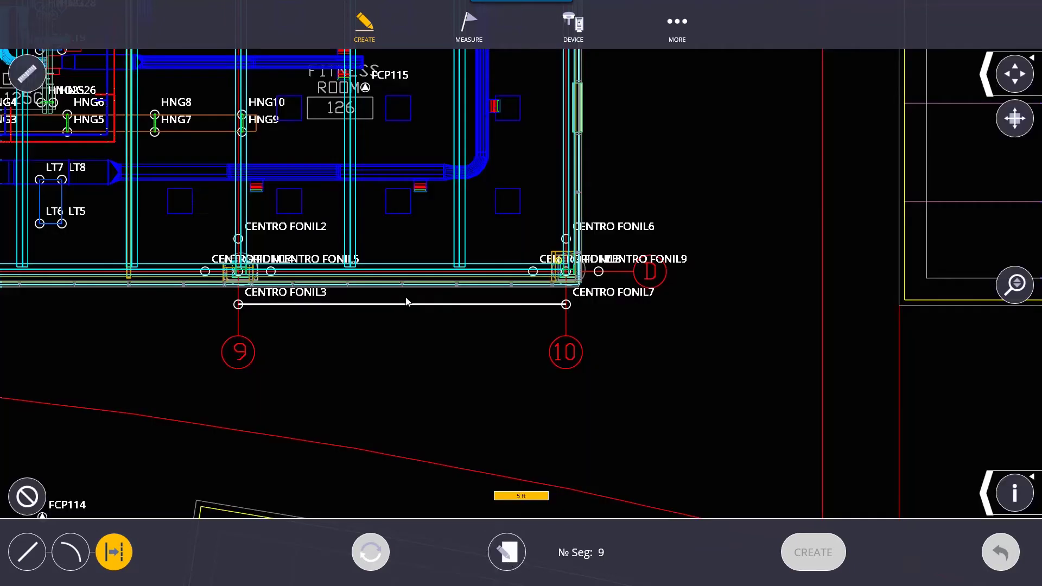
click(400, 304)
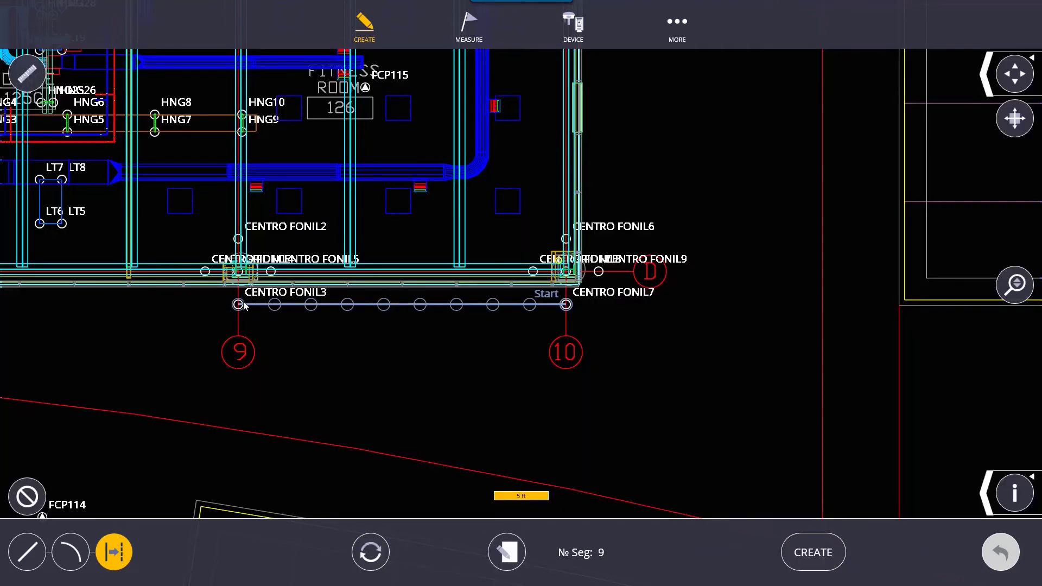
Switch the segmentation to a segment length of 3' 6", preview the points along the line, and clear the selection.
click(506, 554)
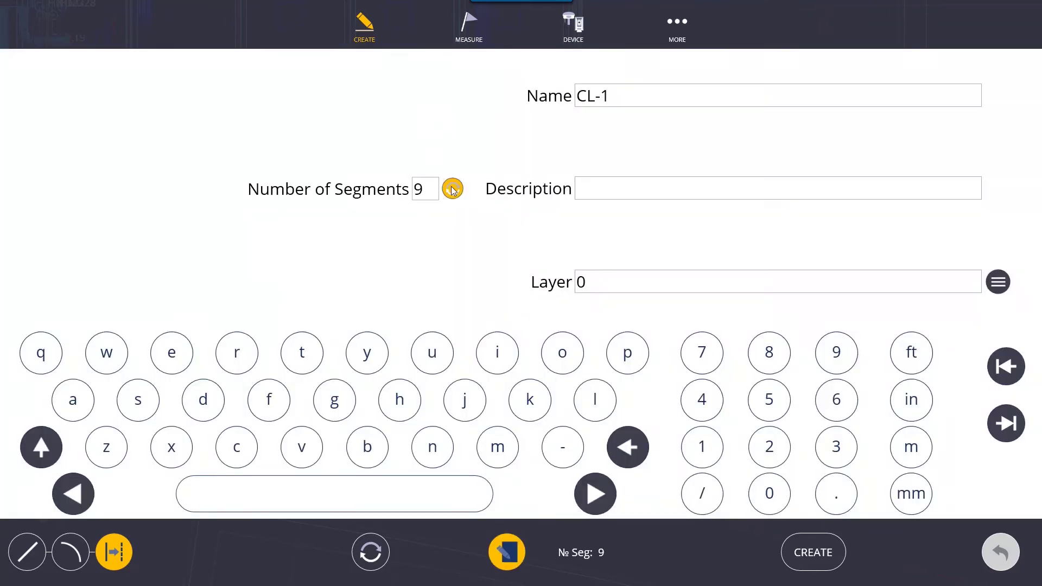
click(452, 188)
click(404, 191)
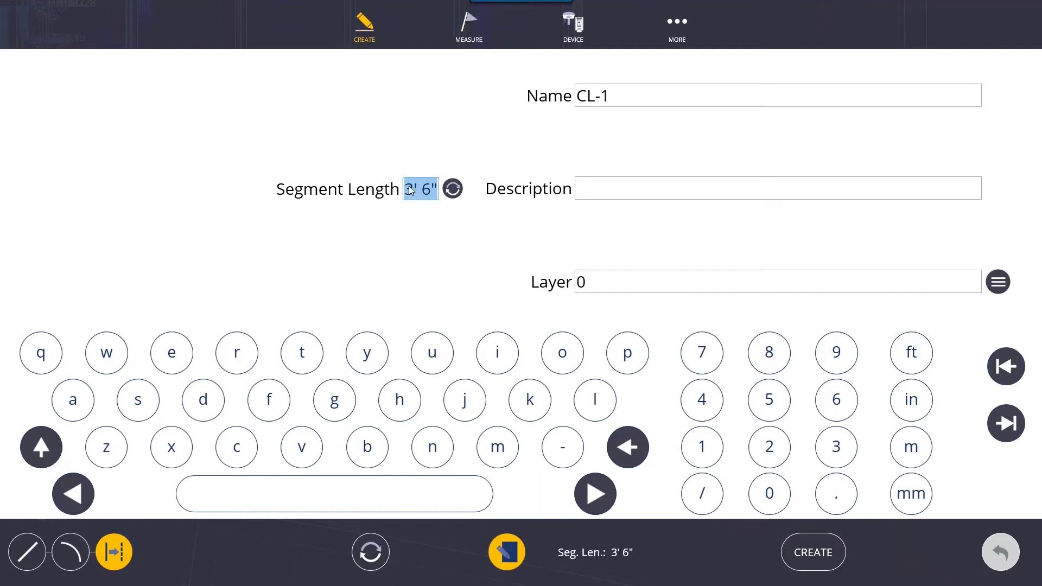
click(513, 553)
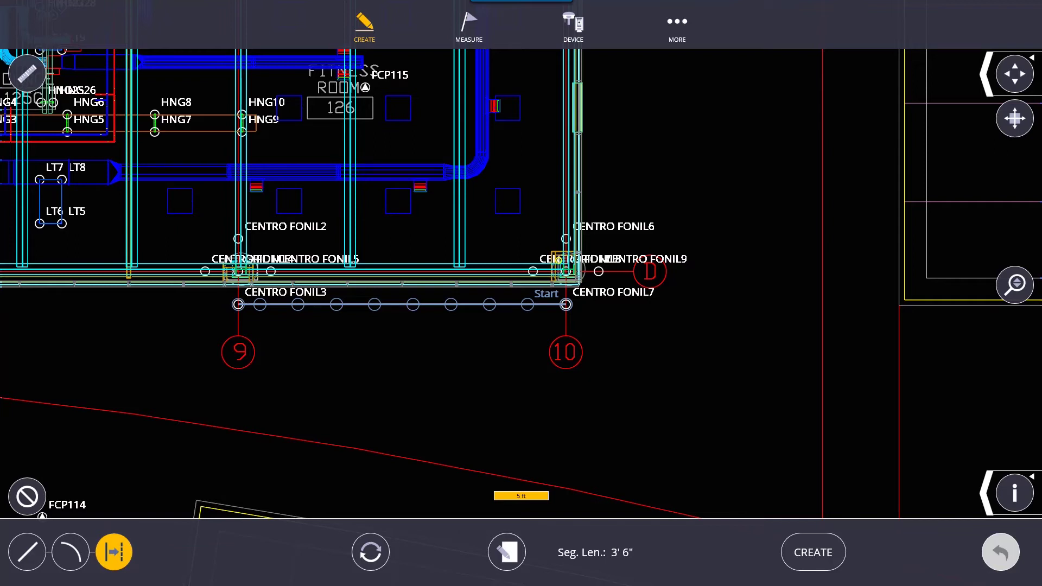
click(28, 496)
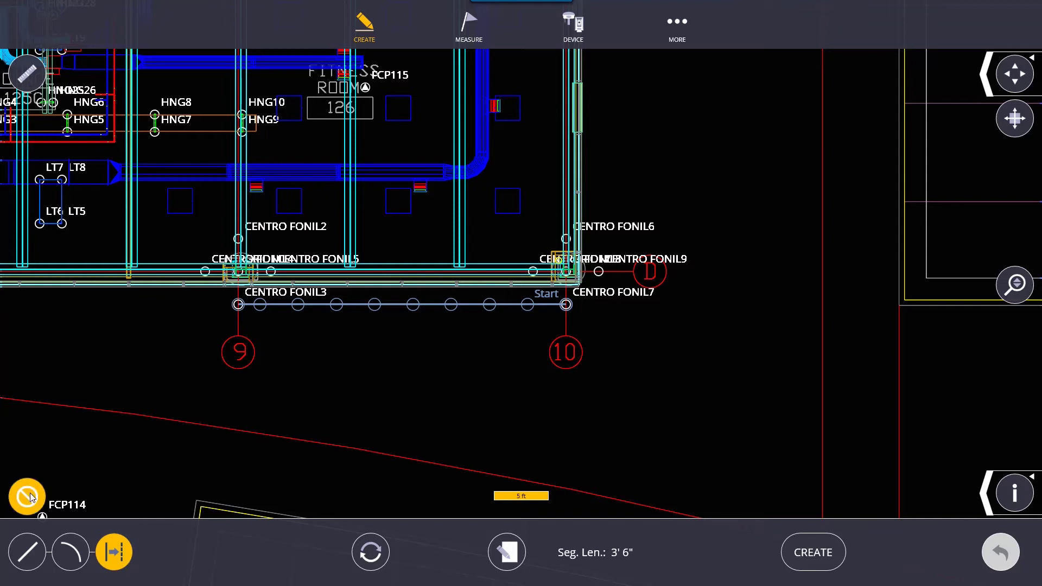
Delete the line between CENTRO FONIL3 and CENTRO FONIL7.
click(16, 551)
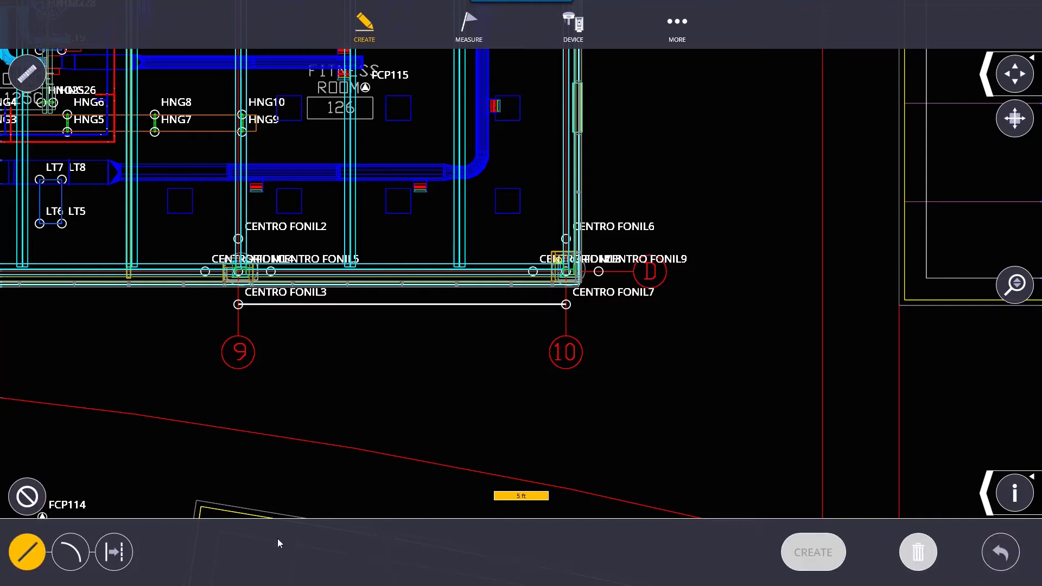
click(359, 306)
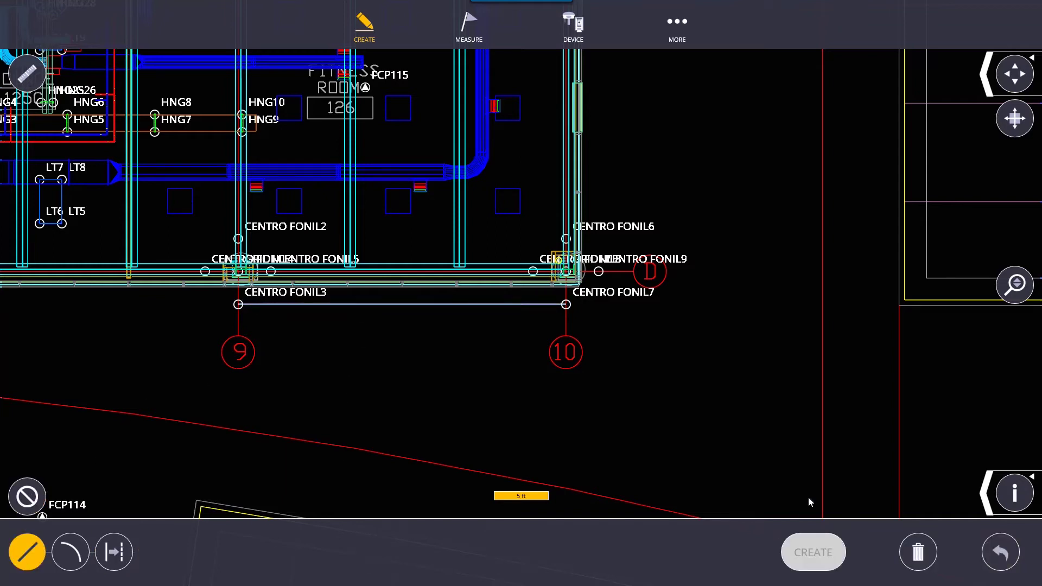
click(917, 553)
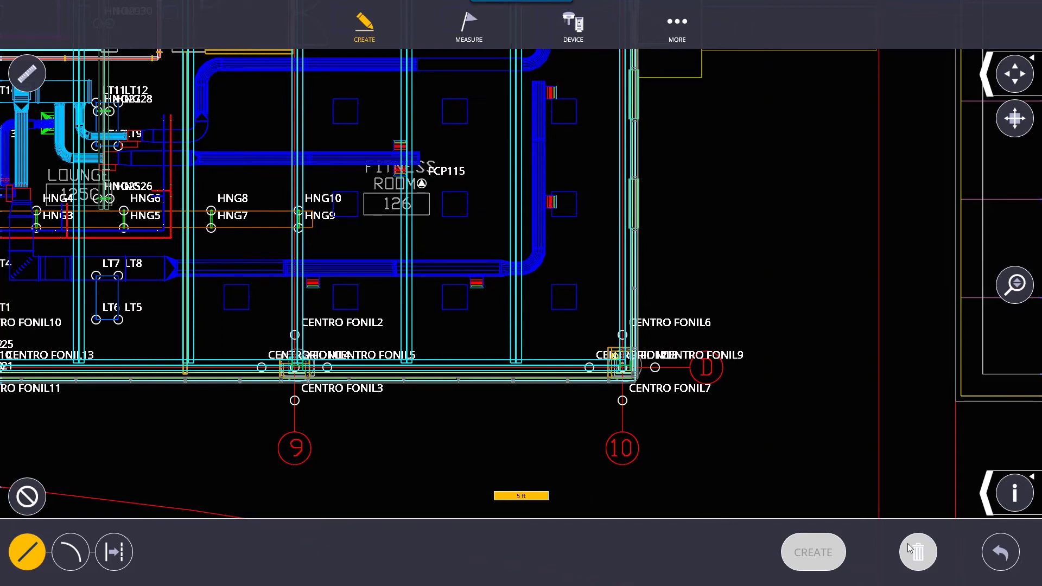
Open the details of point CENTRO FONIL7 in the point creation tools and clear its third attribute's name and value.
click(365, 28)
click(513, 287)
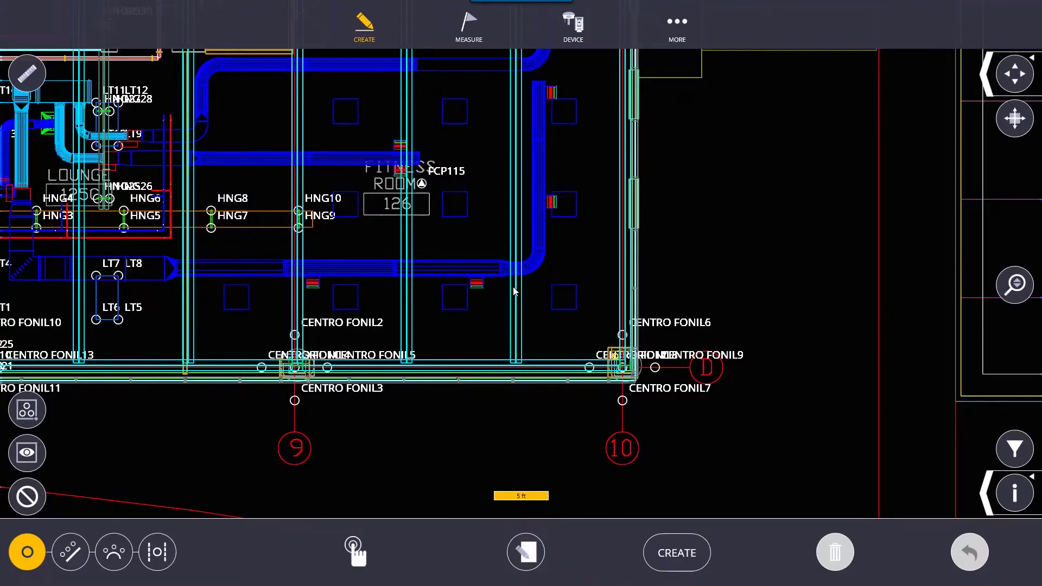
scroll(515, 292, down, 3)
drag(458, 398, 393, 373)
scroll(431, 353, up, 3)
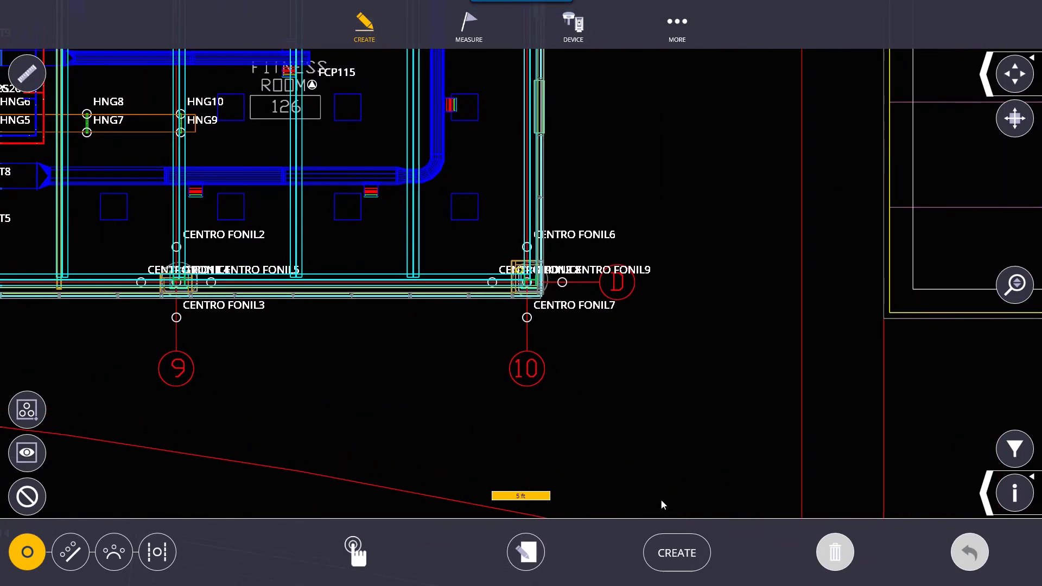
click(528, 319)
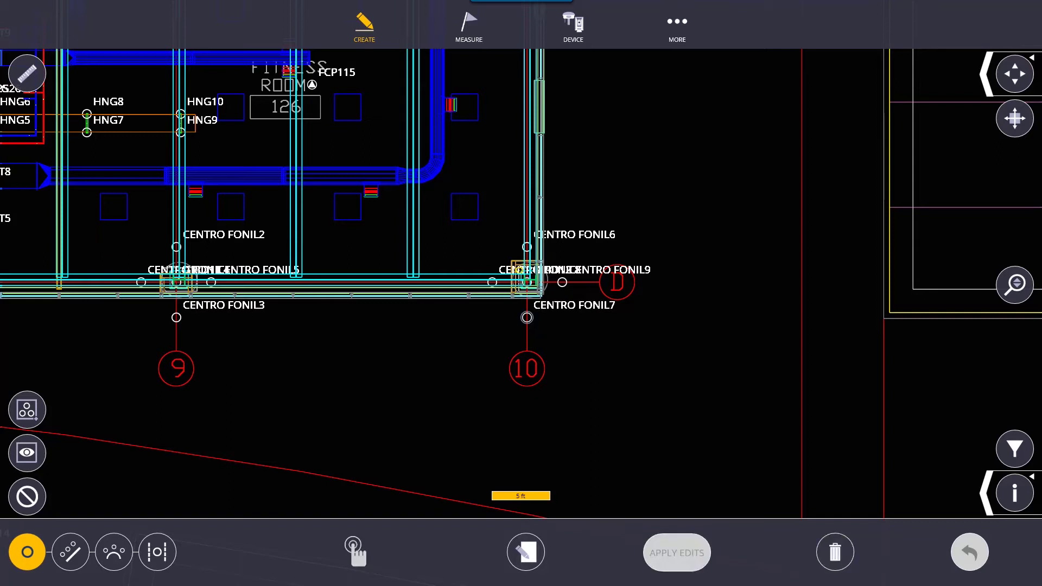
click(526, 552)
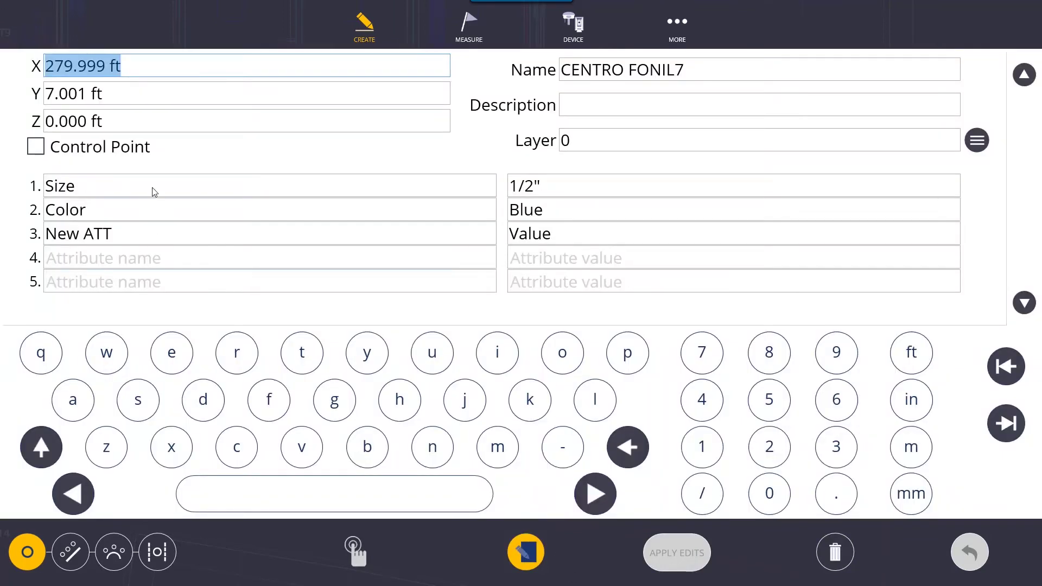
click(111, 233)
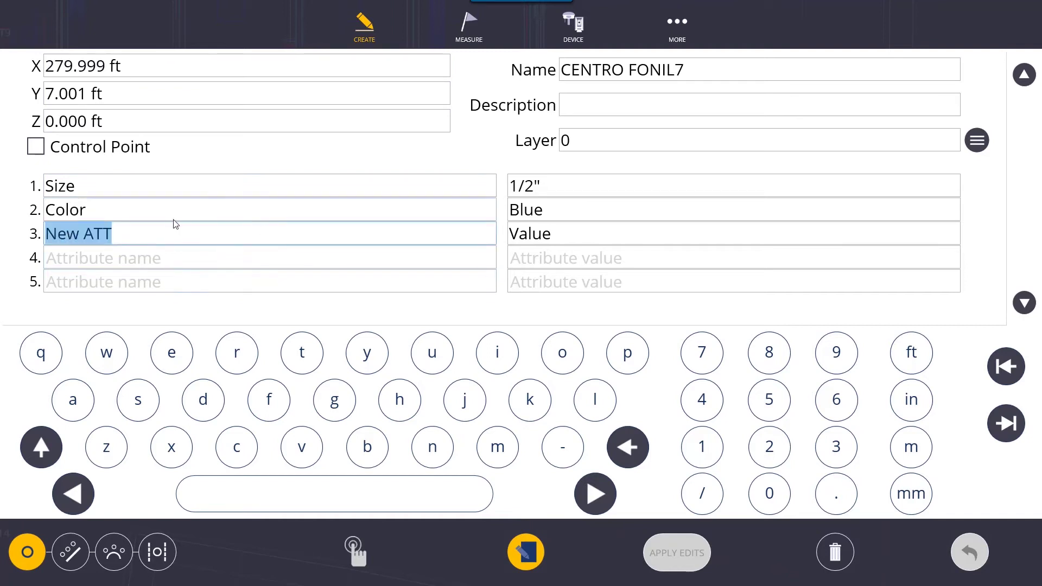
key(BackSpace)
click(548, 233)
key(BackSpace)
Set the Color attribute of CENTRO FONIL7 to Red and apply the point edits.
click(572, 202)
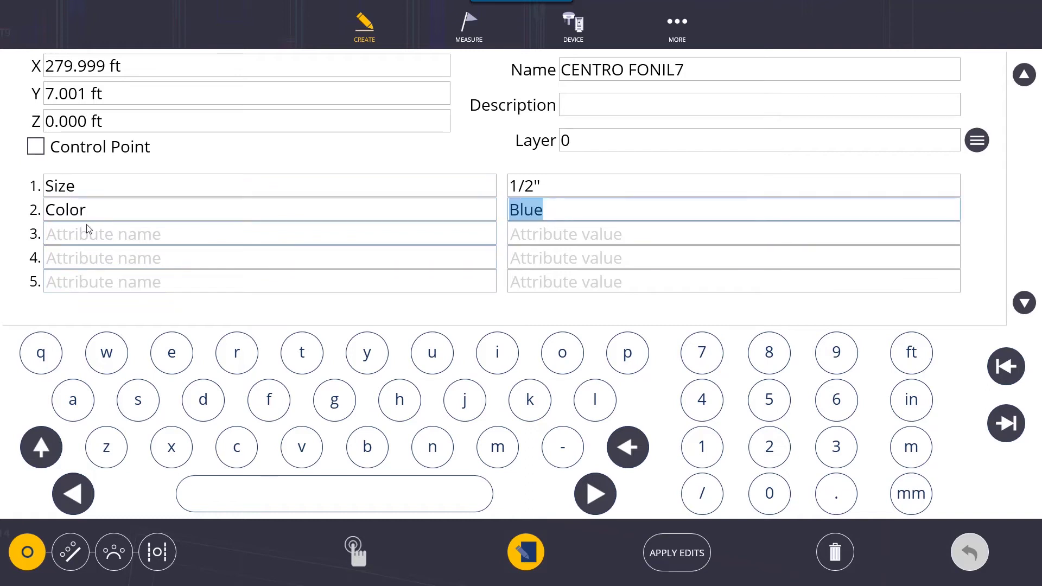
key(BackSpace)
text(Red)
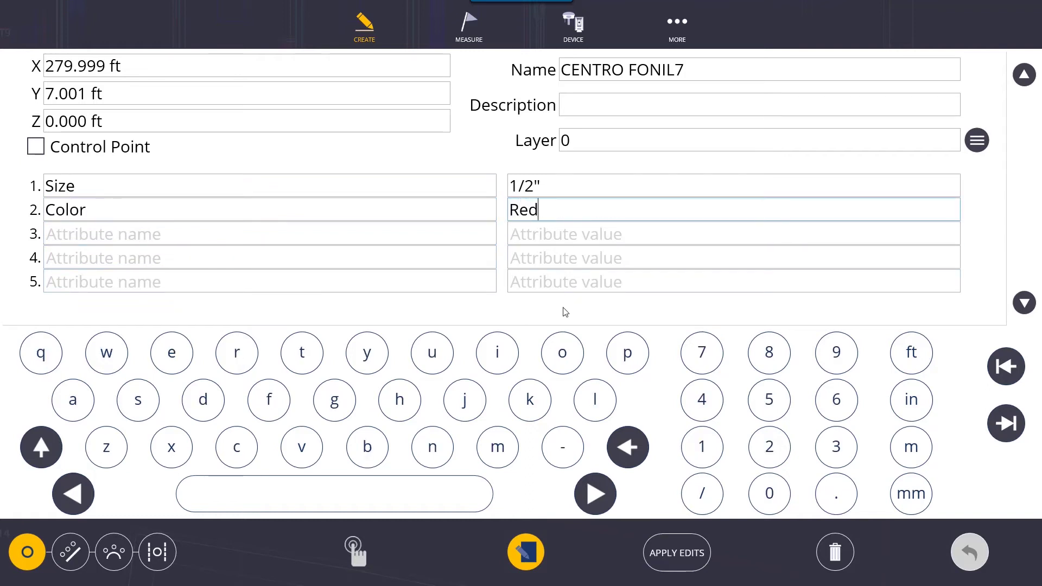
click(679, 557)
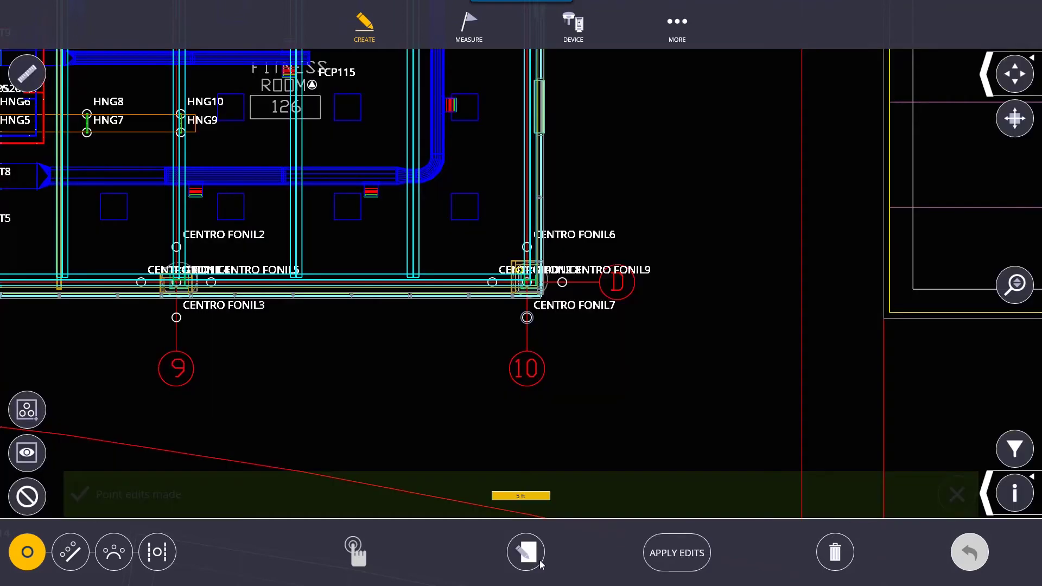
Check the attributes of CENTRO FONIL7 in the point information display and close it again.
click(1028, 478)
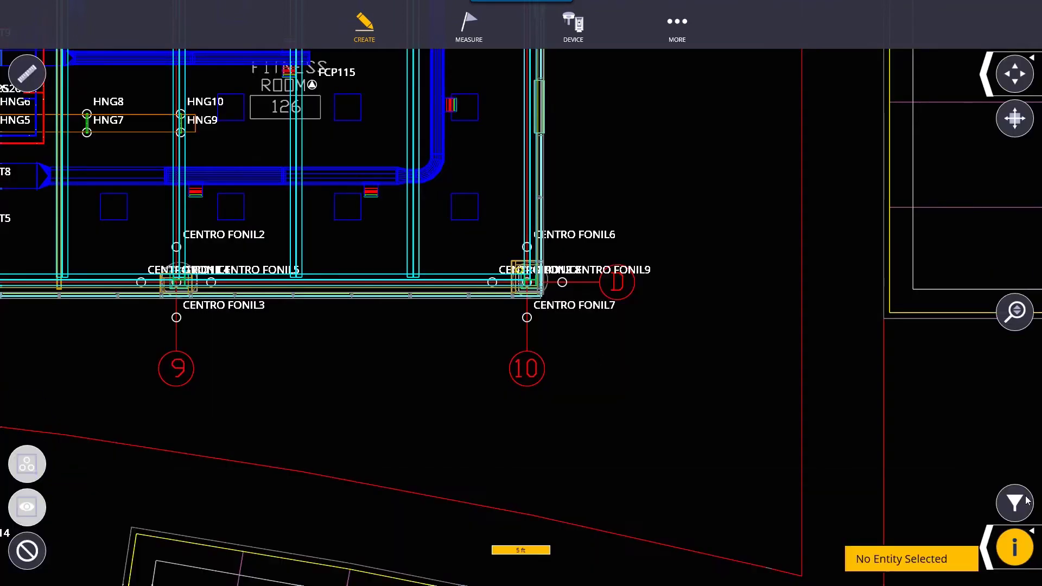
click(527, 318)
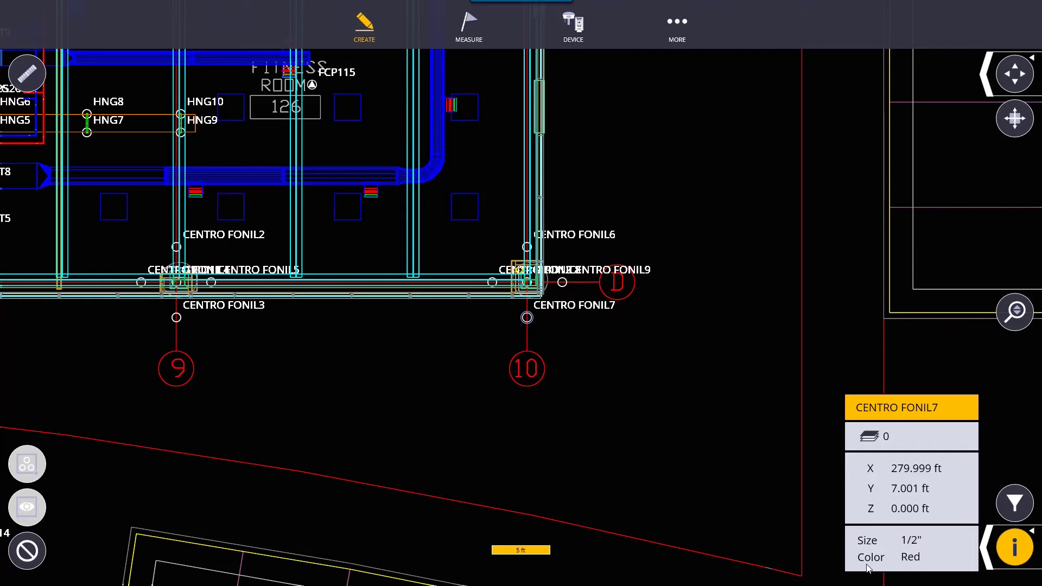
click(1025, 559)
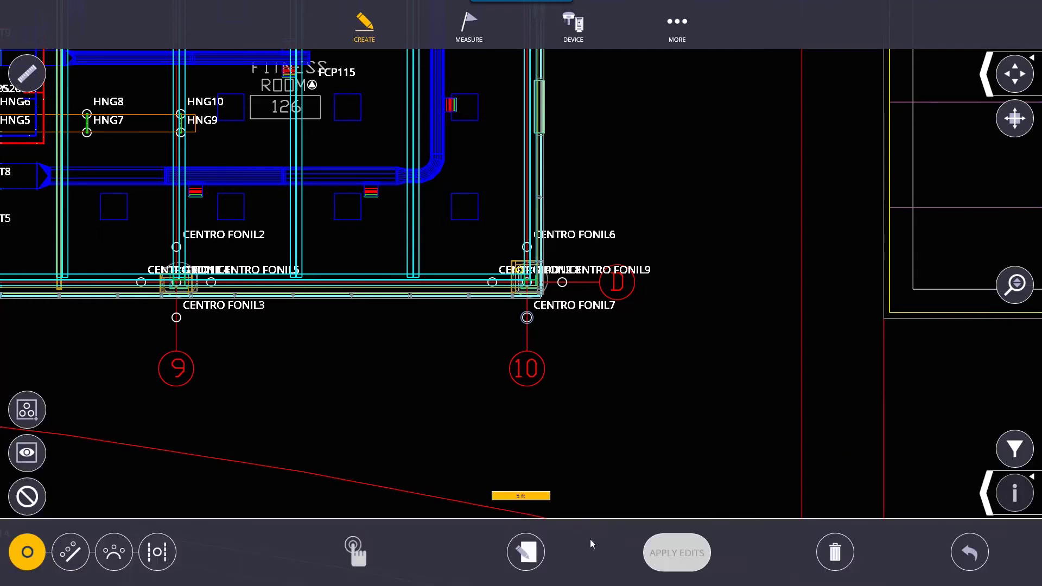
Mark the new point as a control point in its details and create it.
click(531, 554)
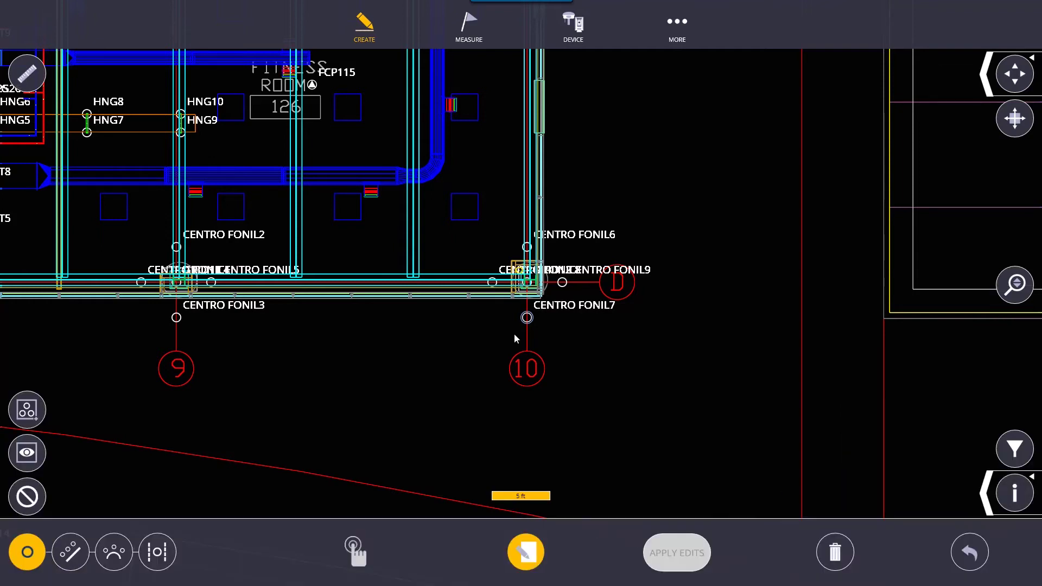
click(495, 252)
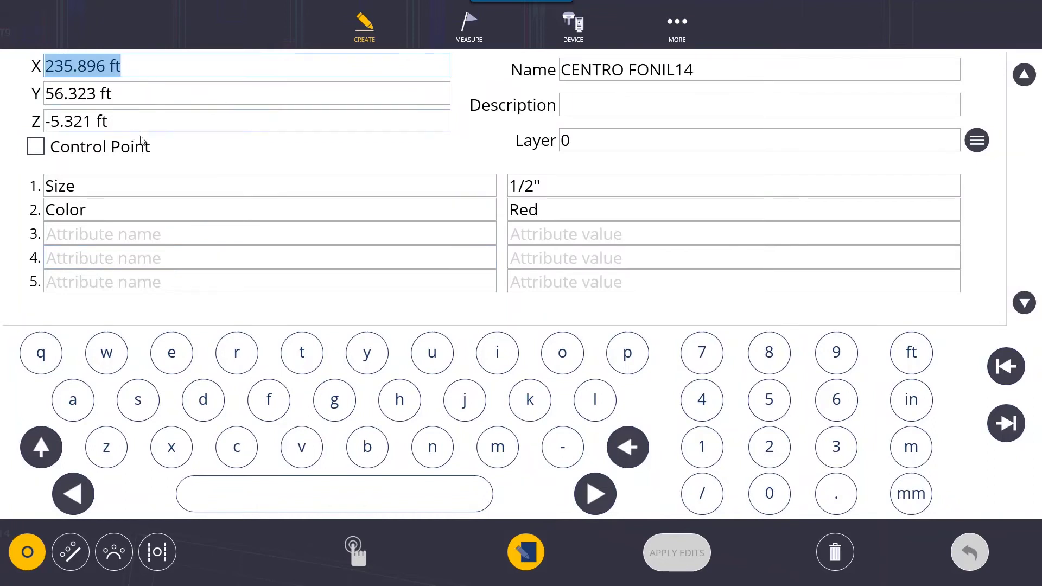
click(163, 152)
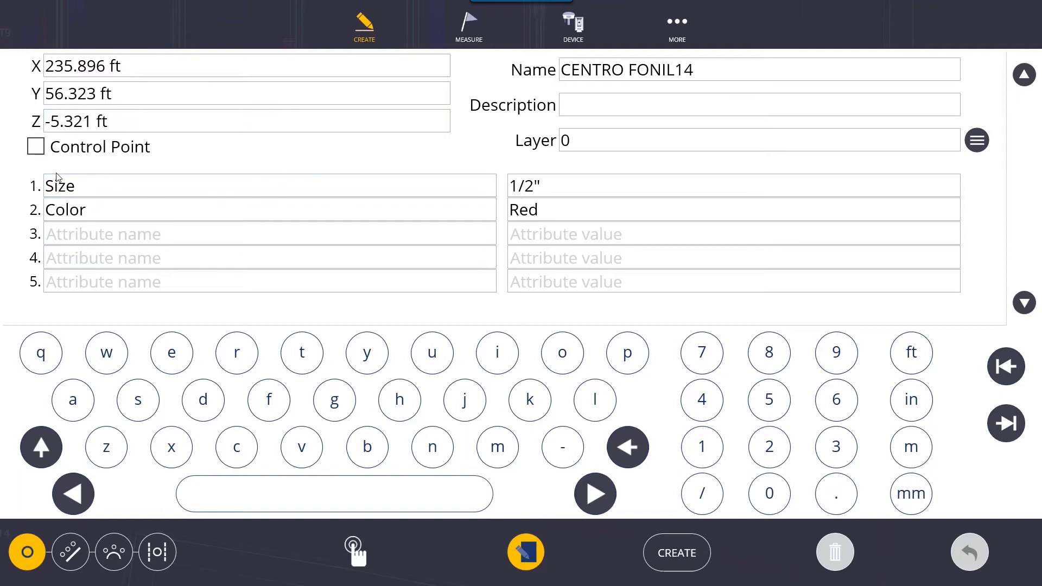
click(57, 146)
click(530, 565)
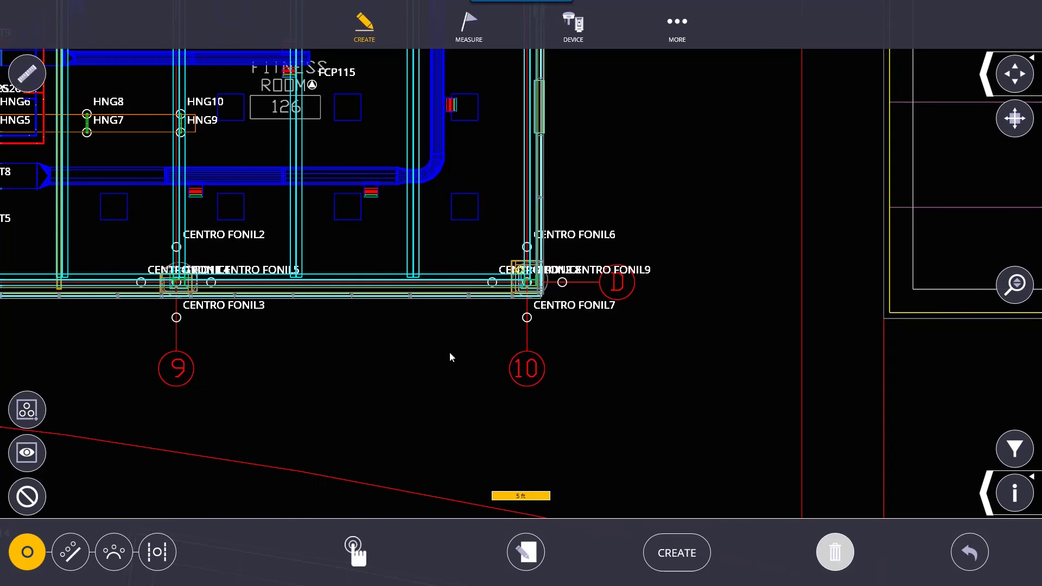
click(518, 546)
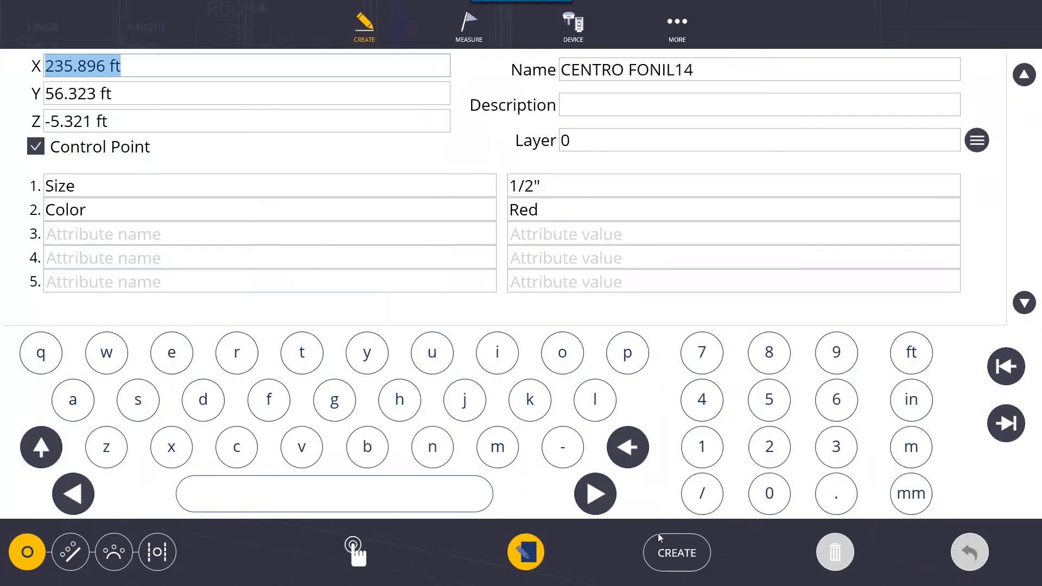
click(716, 89)
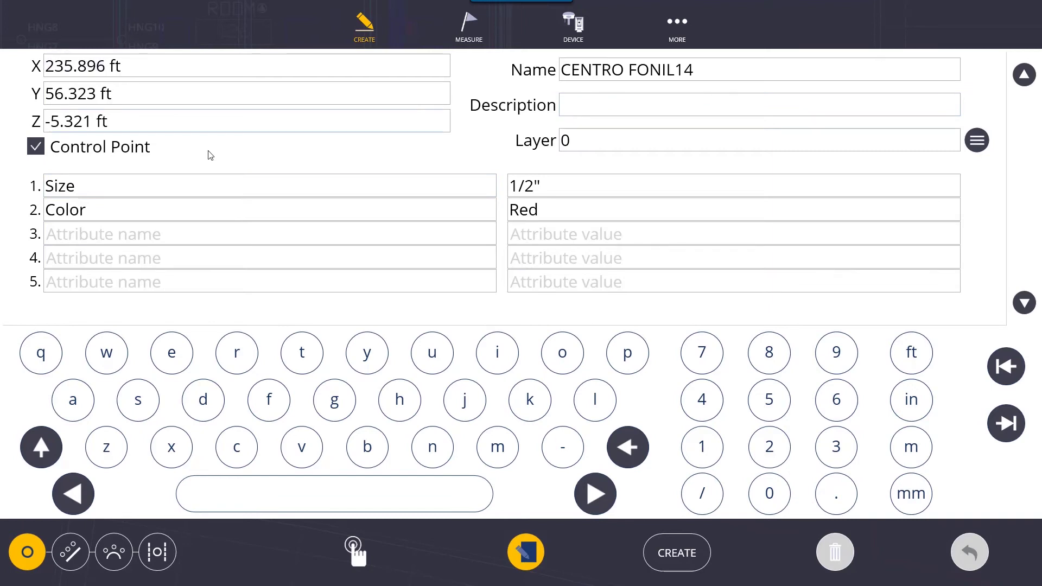
click(693, 564)
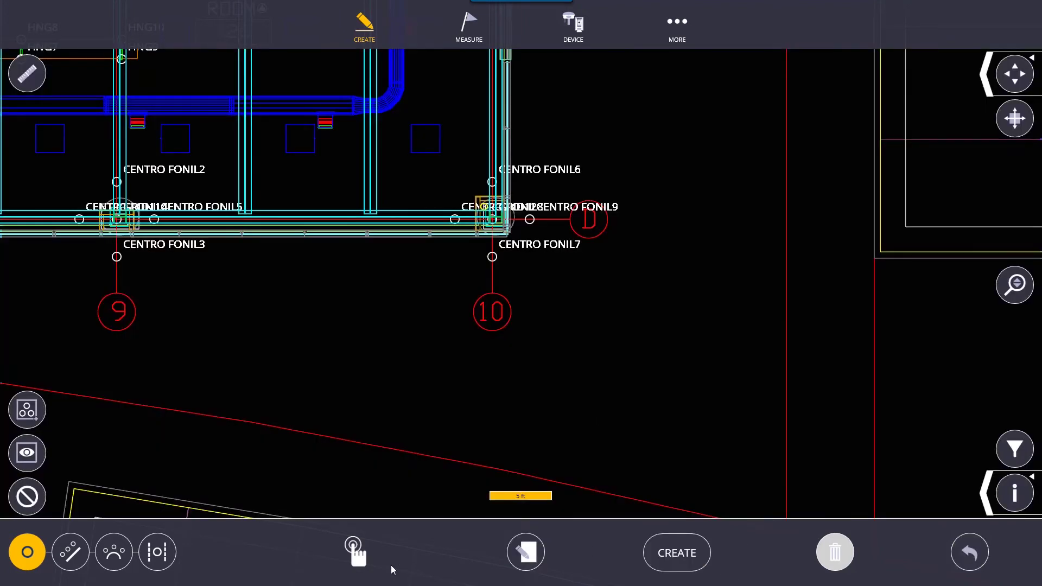
Clear the selection, mark the existing point CENTRO FONIL7 as a control point and apply the edit.
click(28, 498)
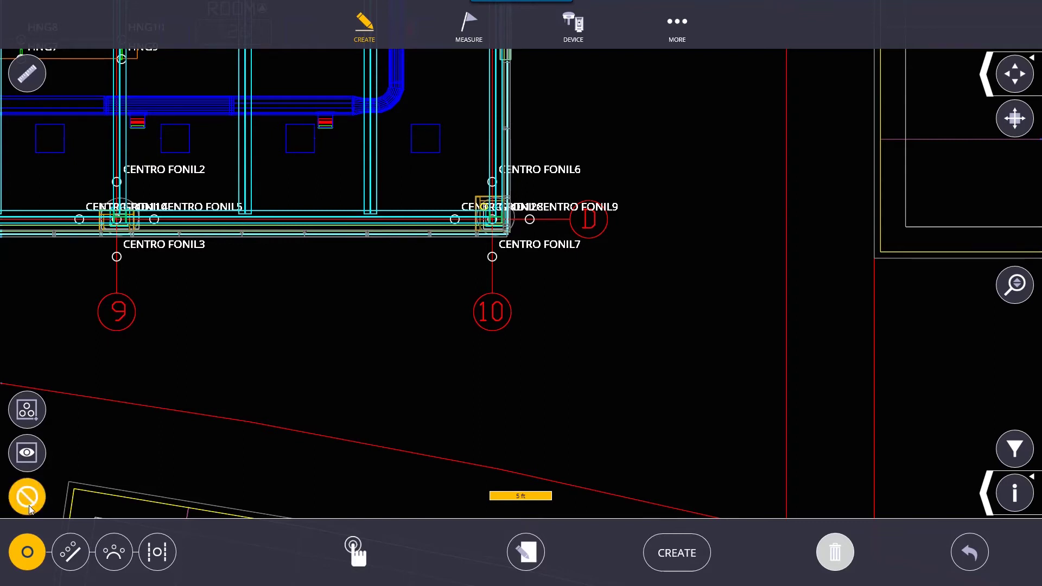
click(492, 256)
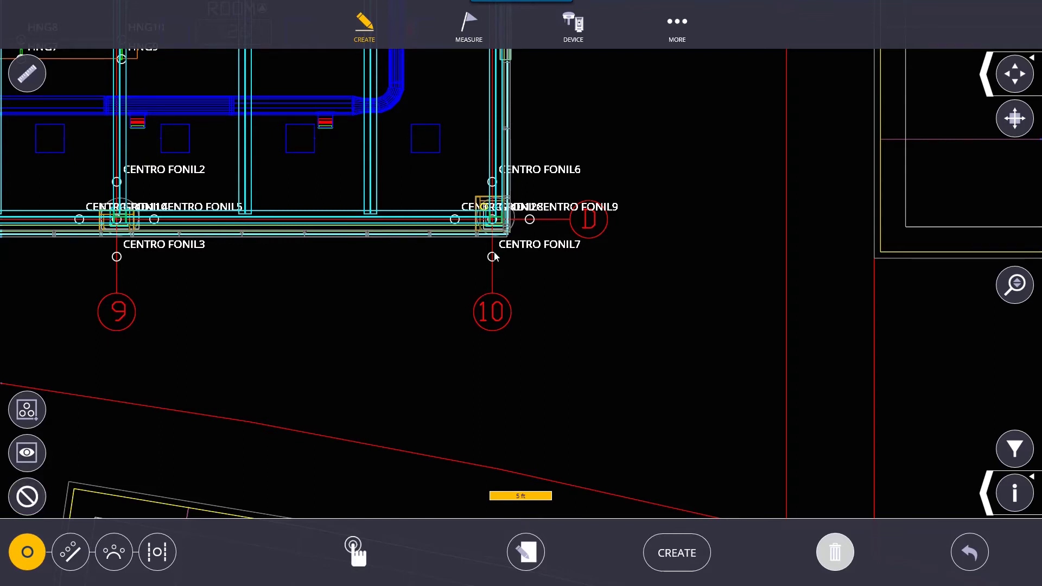
click(526, 552)
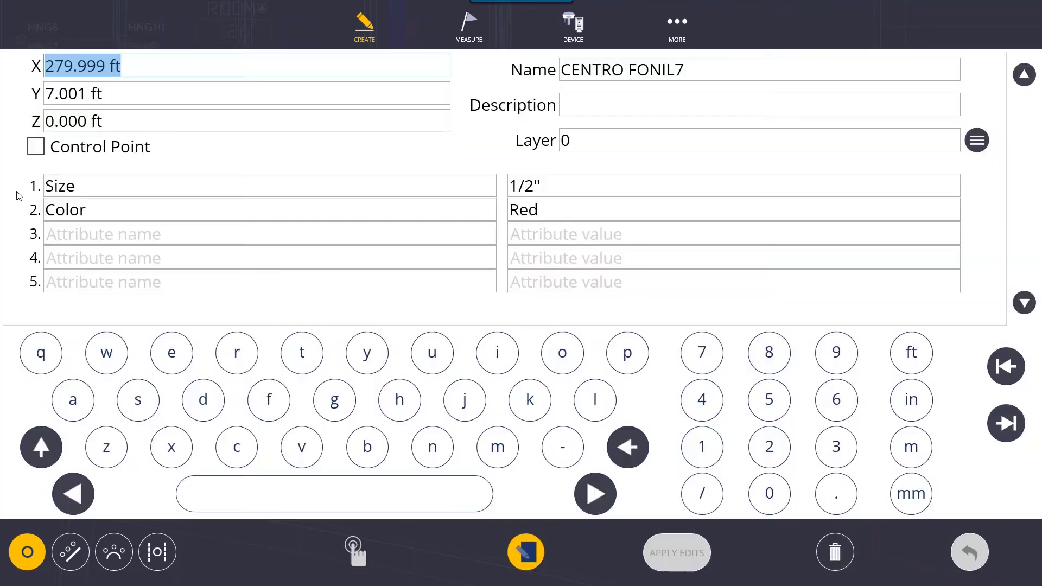
click(35, 146)
click(672, 557)
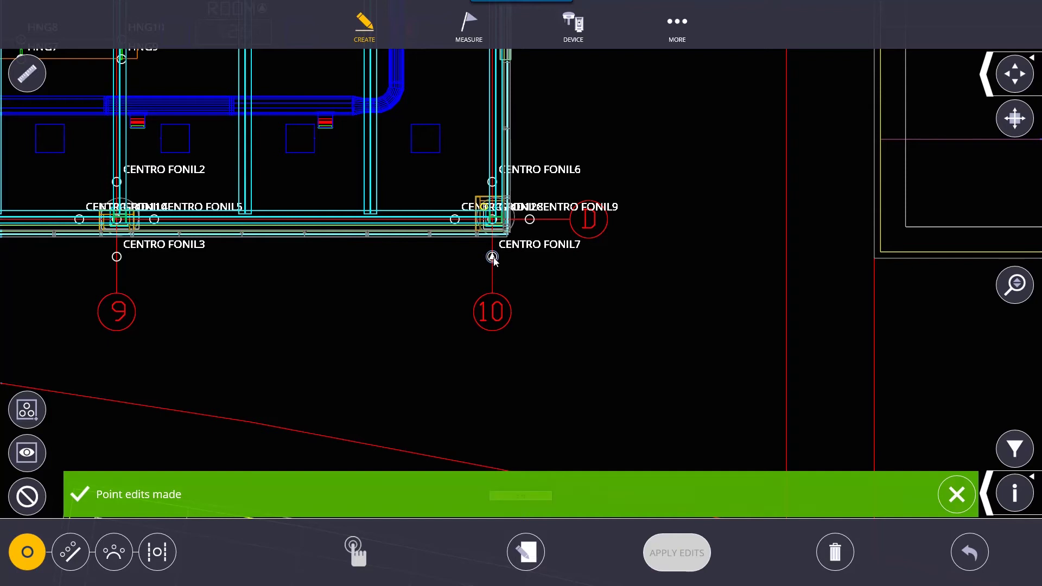
Remove the control point designation from CENTRO FONIL7, apply the edit and clear the selection.
scroll(480, 262, down, 2)
scroll(467, 290, down, 1)
drag(289, 323, 413, 311)
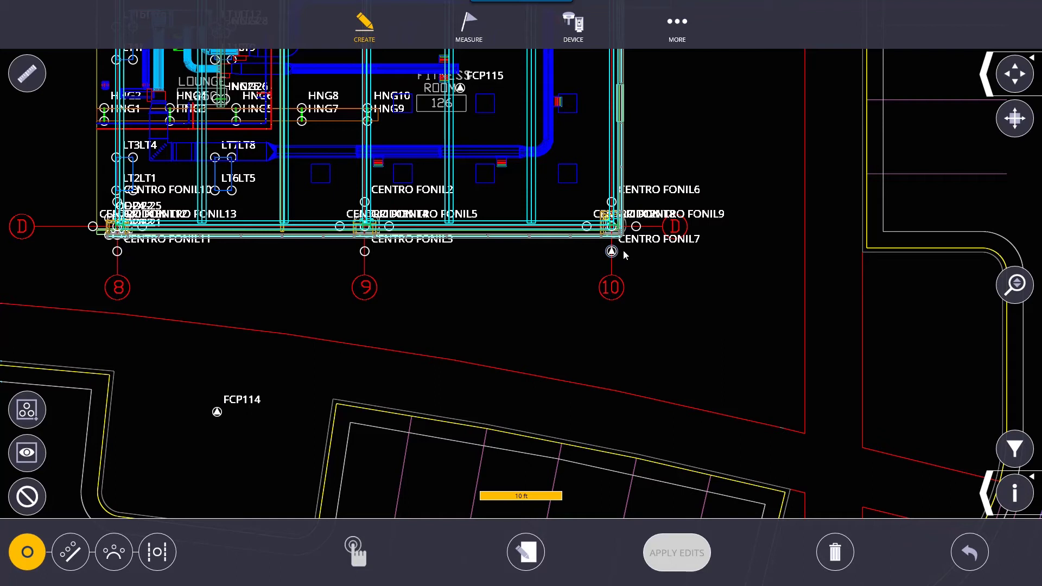
click(521, 557)
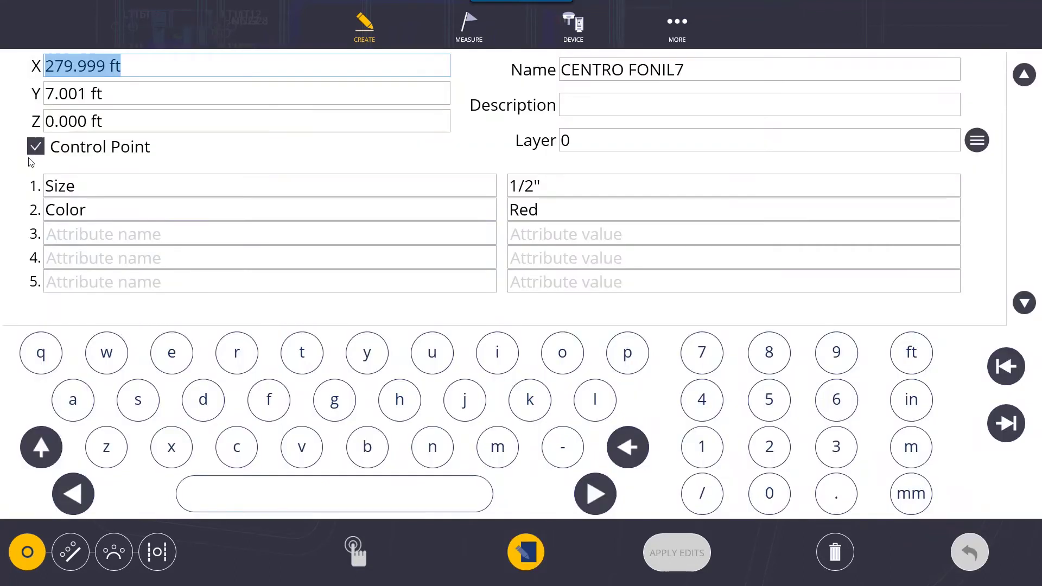
click(36, 147)
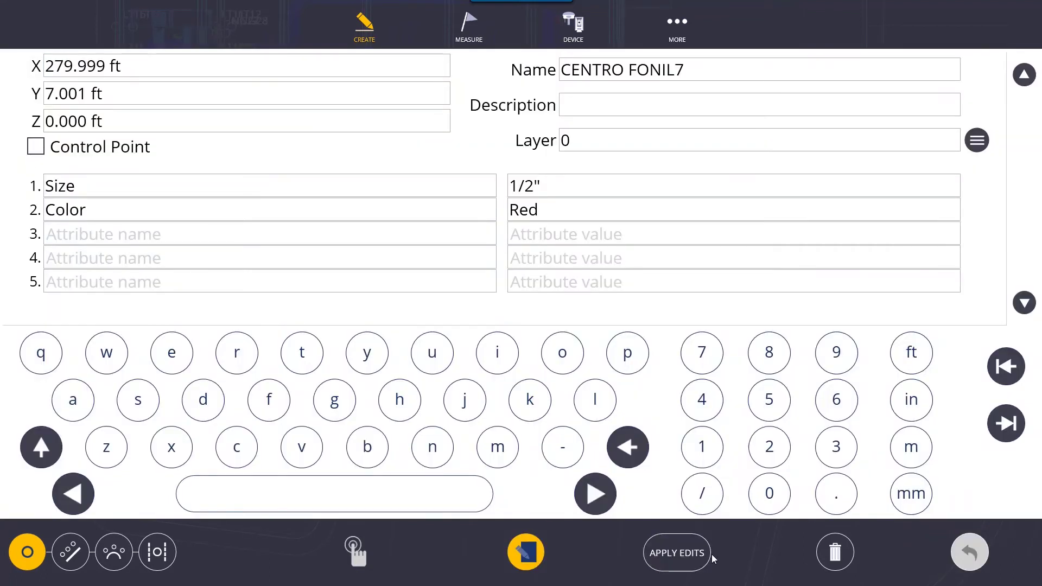
click(678, 553)
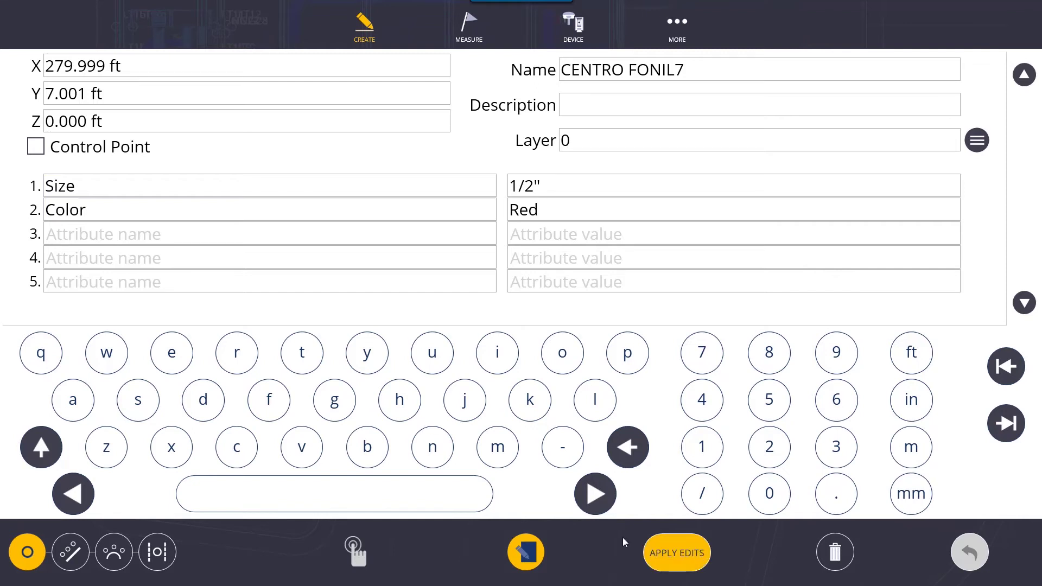
drag(670, 366, 489, 426)
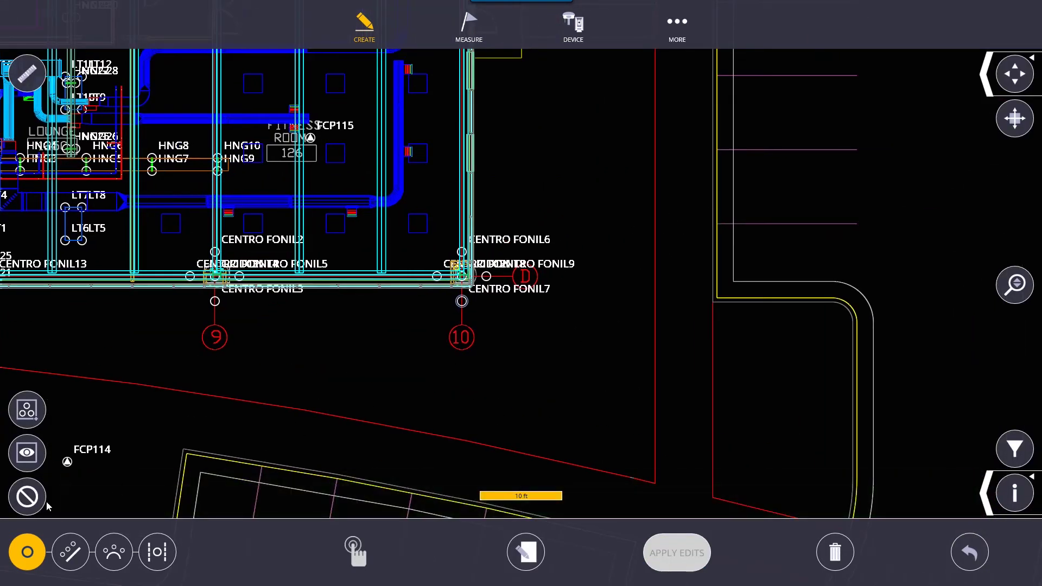
click(20, 499)
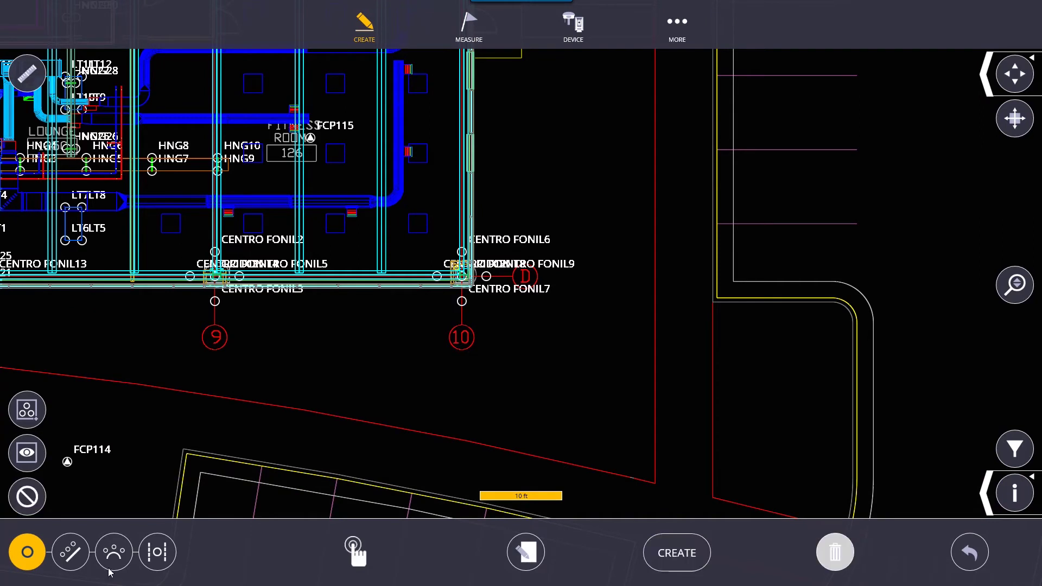
Start offset points along a line running from CENTRO FONIL3 to CENTRO FONIL7.
click(73, 550)
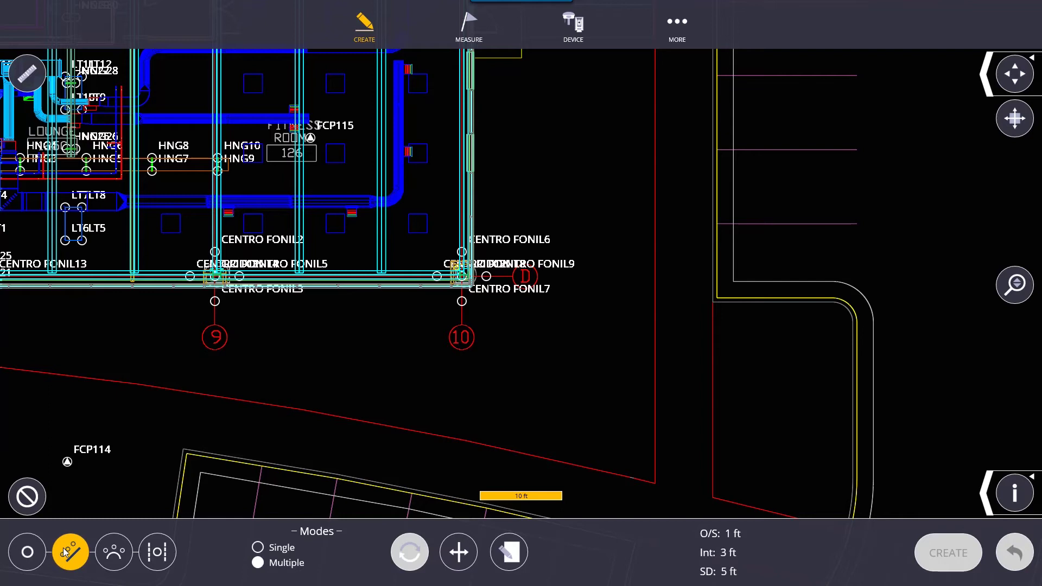
click(215, 301)
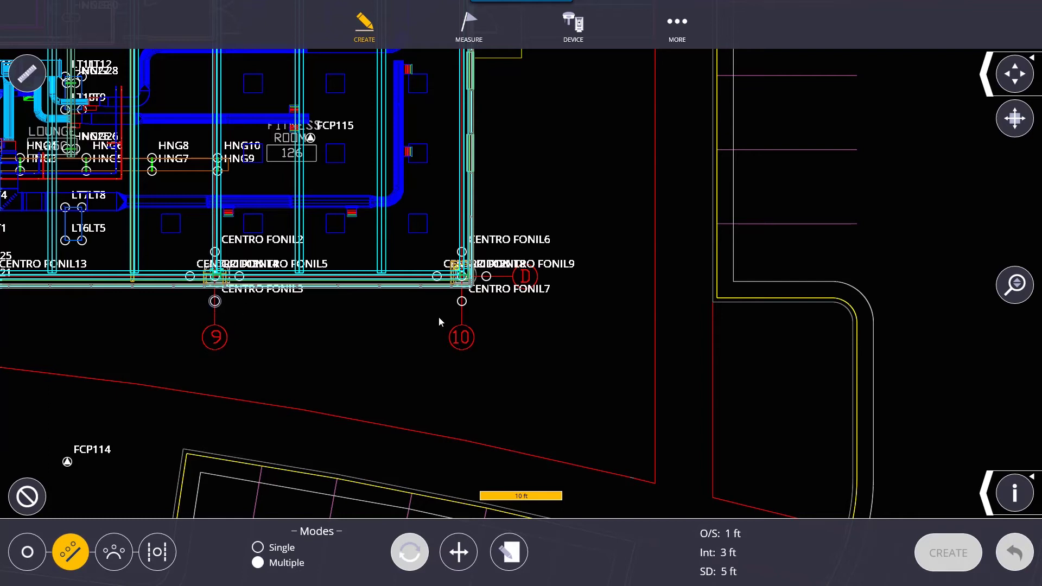
click(462, 302)
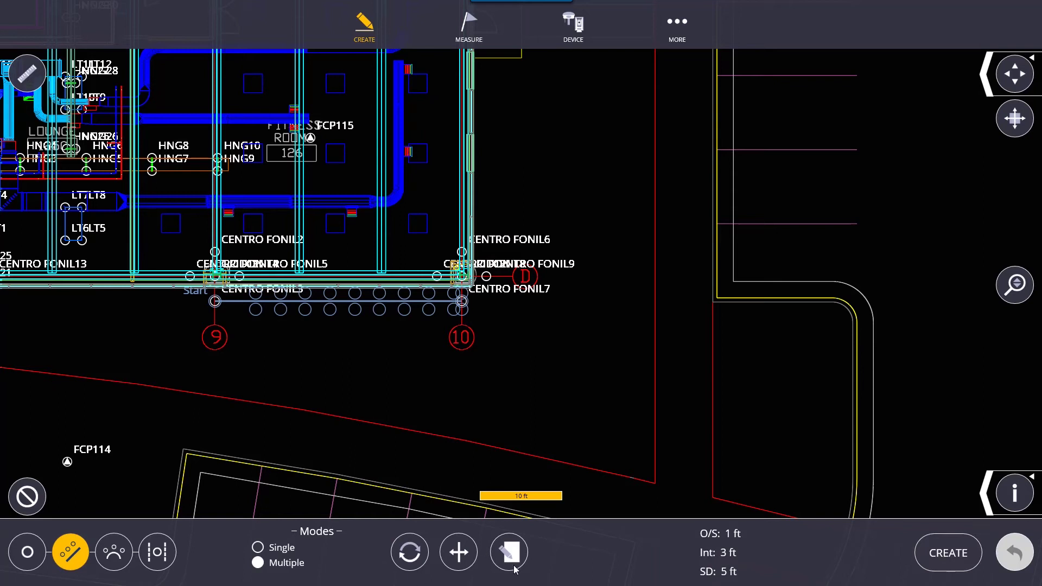
Set the line's offset points to an offset of 2 ft and an interval of 4 ft.
click(511, 552)
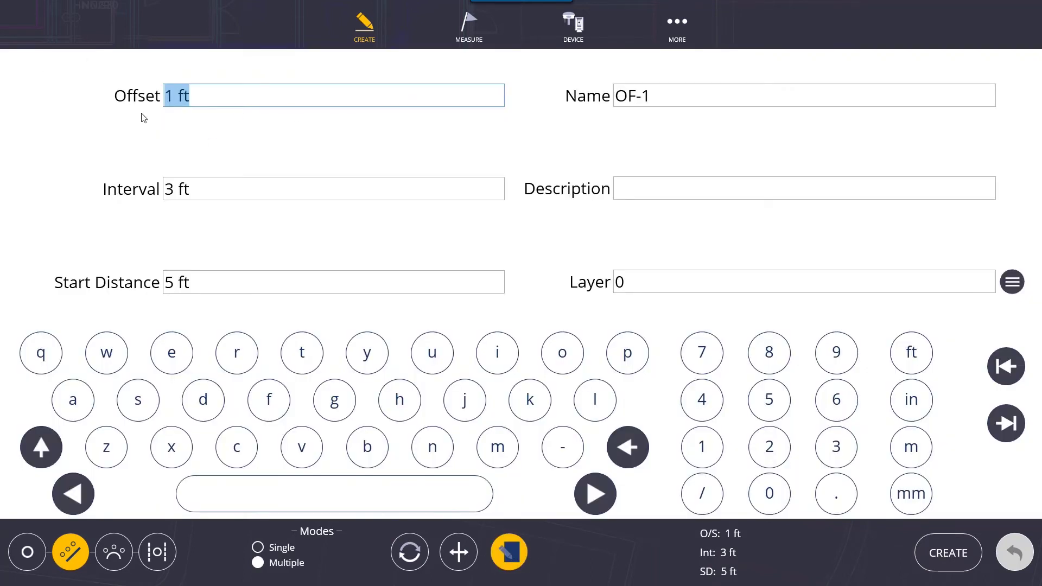
click(179, 103)
double_click(168, 108)
text(2)
click(266, 198)
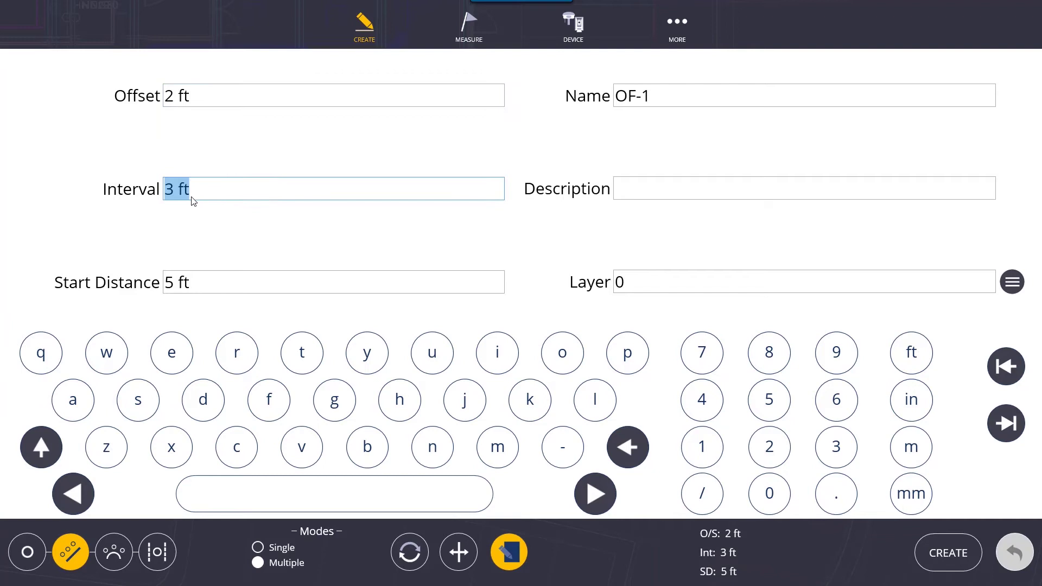
drag(178, 199, 162, 198)
text(4)
click(221, 287)
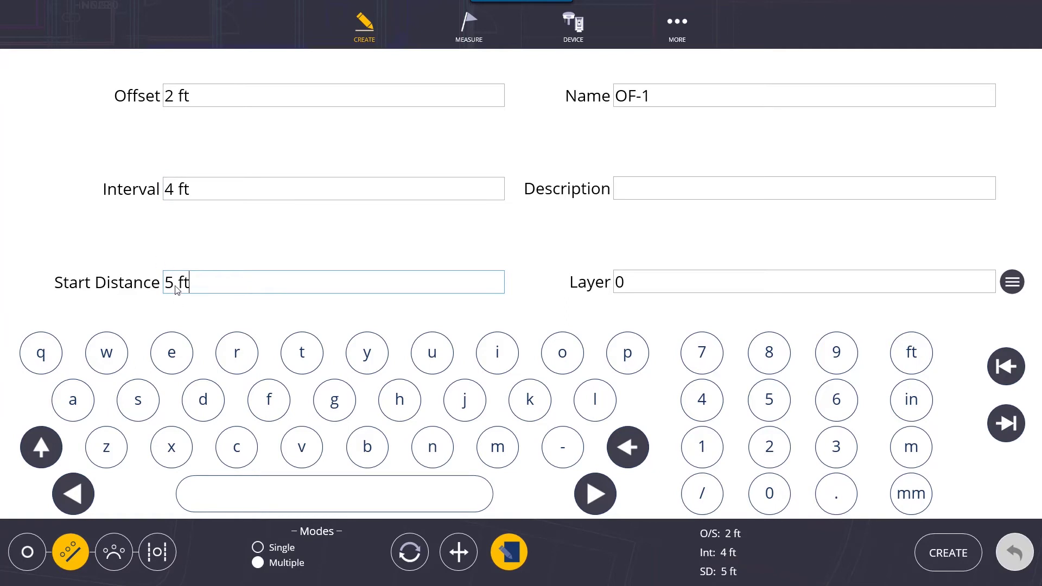
click(524, 553)
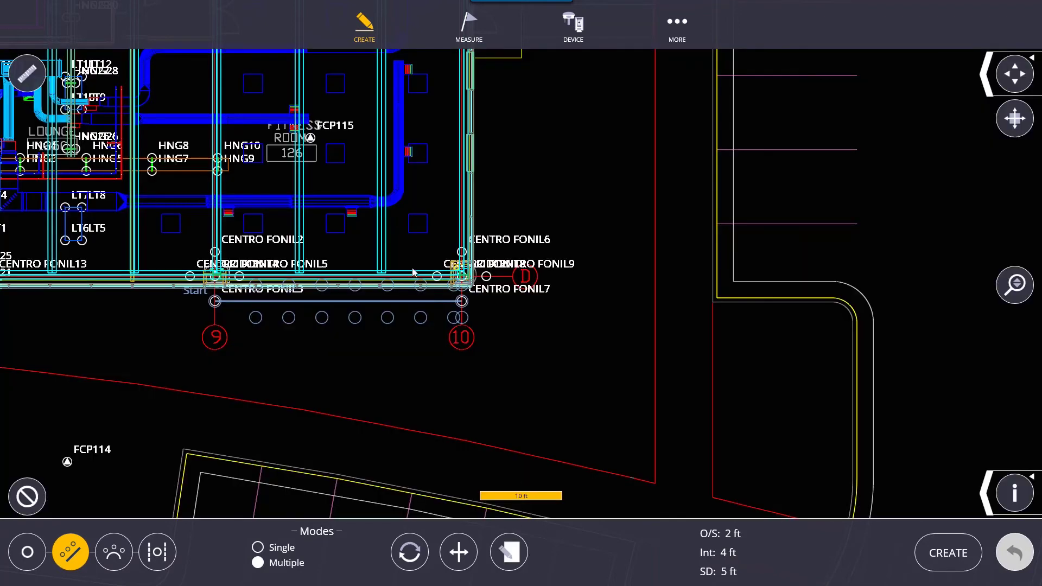
Limit the offset points to the building side of the line and inspect their placement along the wall.
drag(408, 343, 317, 415)
scroll(317, 416, up, 3)
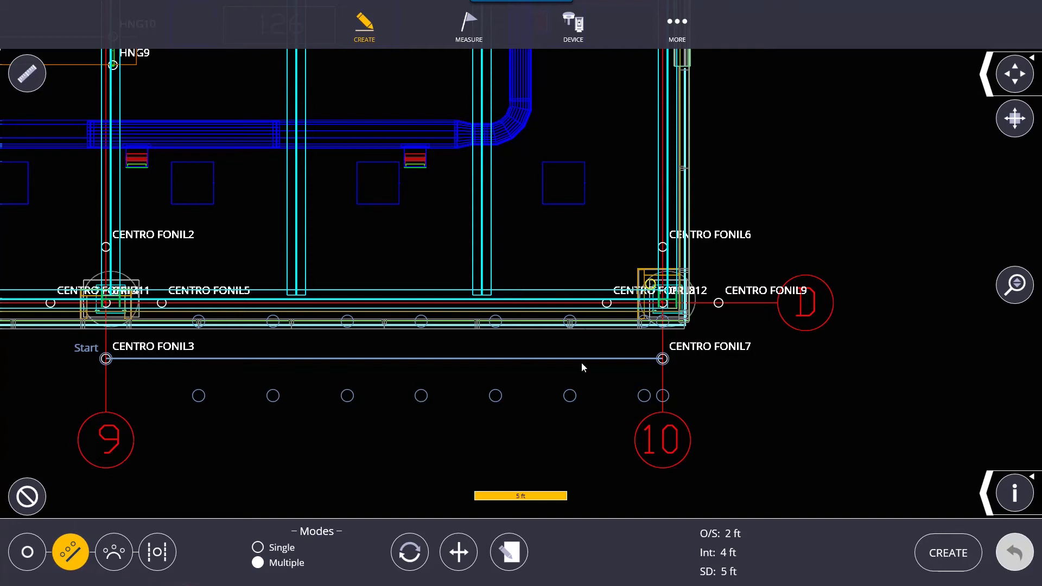
click(461, 546)
scroll(221, 321, up, 5)
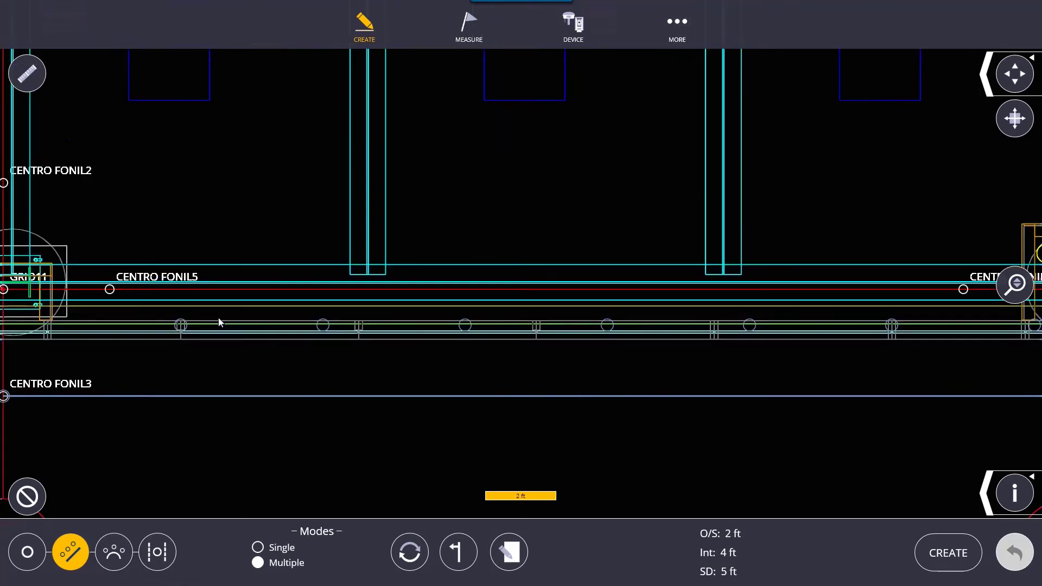
scroll(551, 333, down, 1)
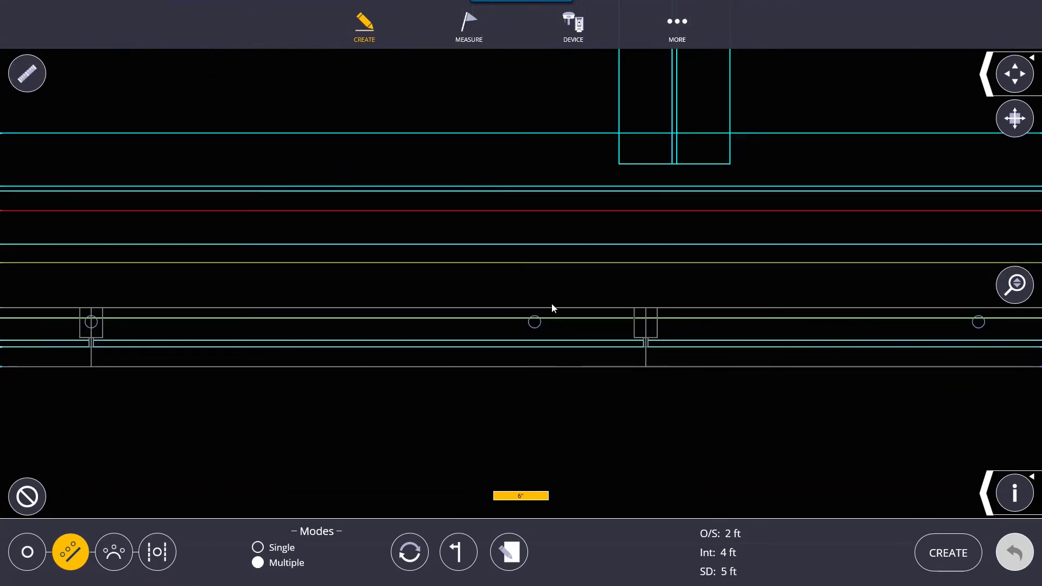
scroll(552, 369, down, 3)
scroll(560, 390, down, 2)
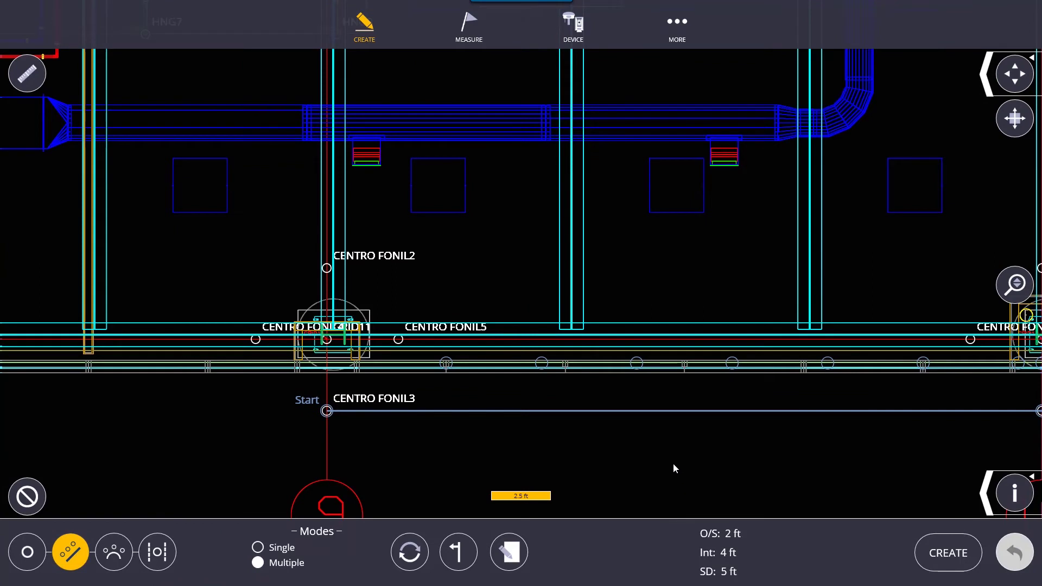
Switch the offset points to the side away from the building and return them to the building side.
drag(674, 465, 549, 335)
click(461, 552)
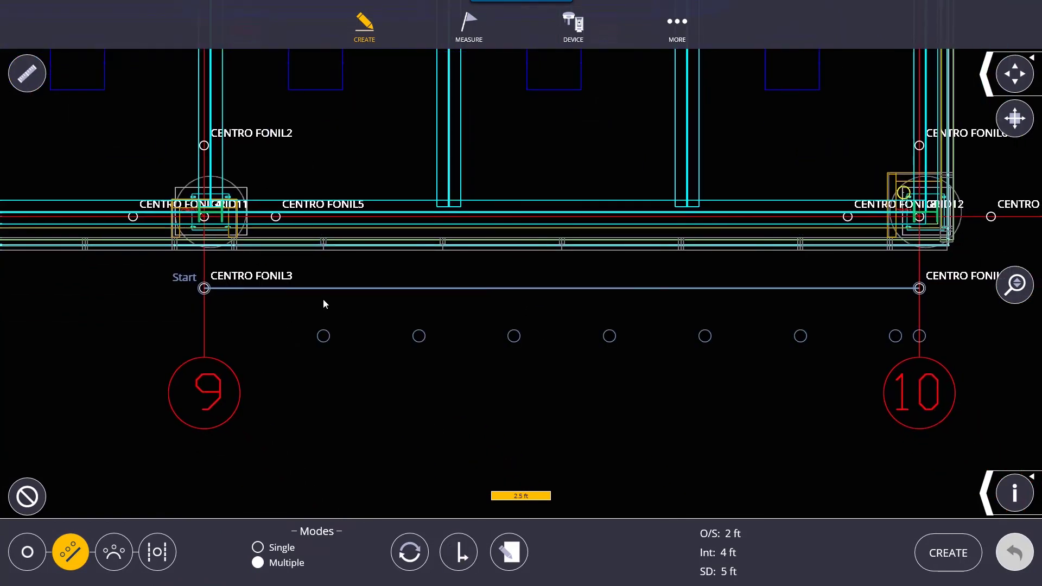
click(470, 541)
click(461, 561)
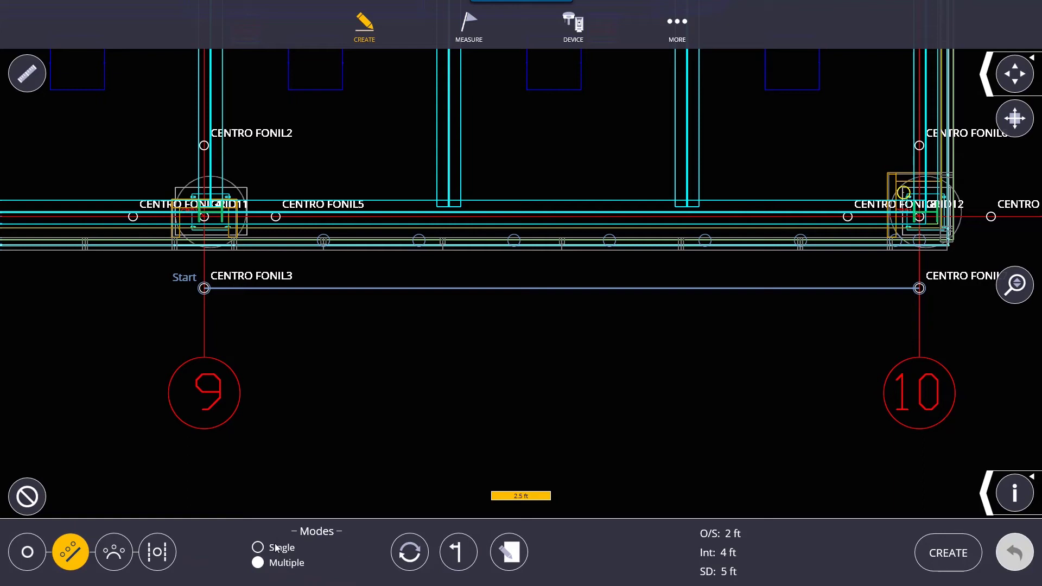
Switch the line offset to Single mode, check its offset details and clear the selected points.
click(289, 548)
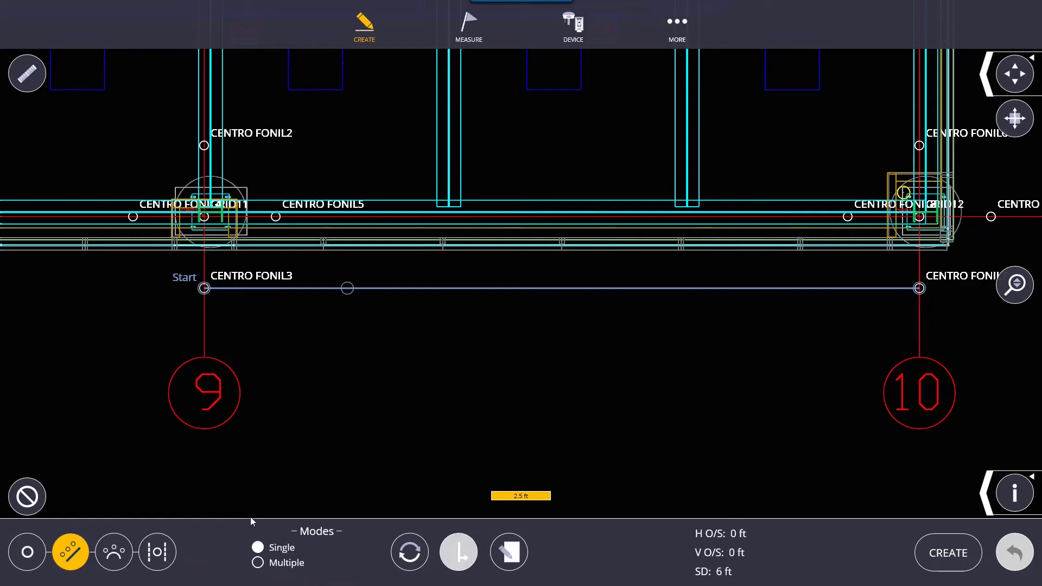
click(513, 552)
click(513, 553)
click(514, 553)
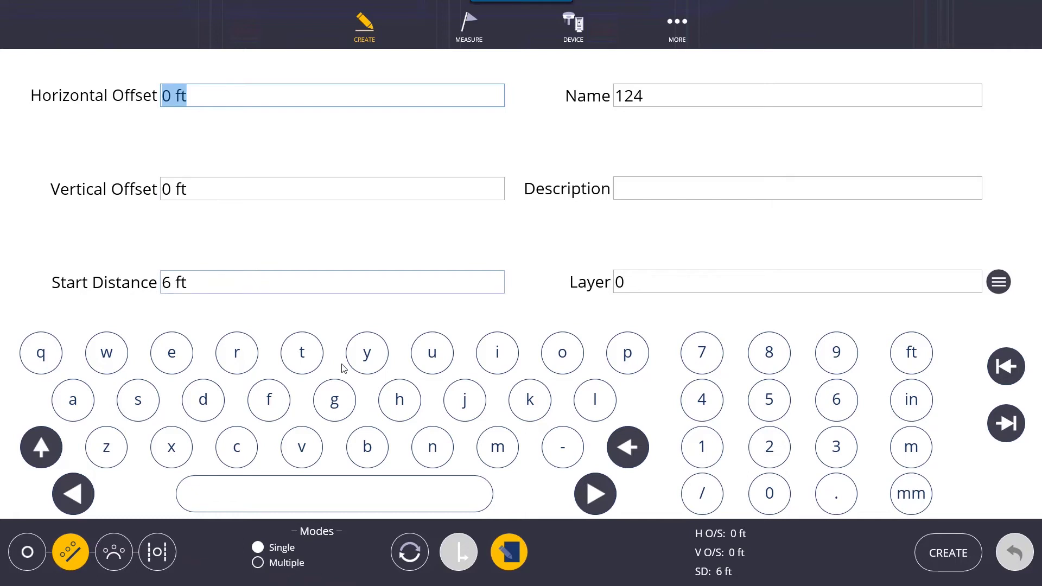
click(510, 554)
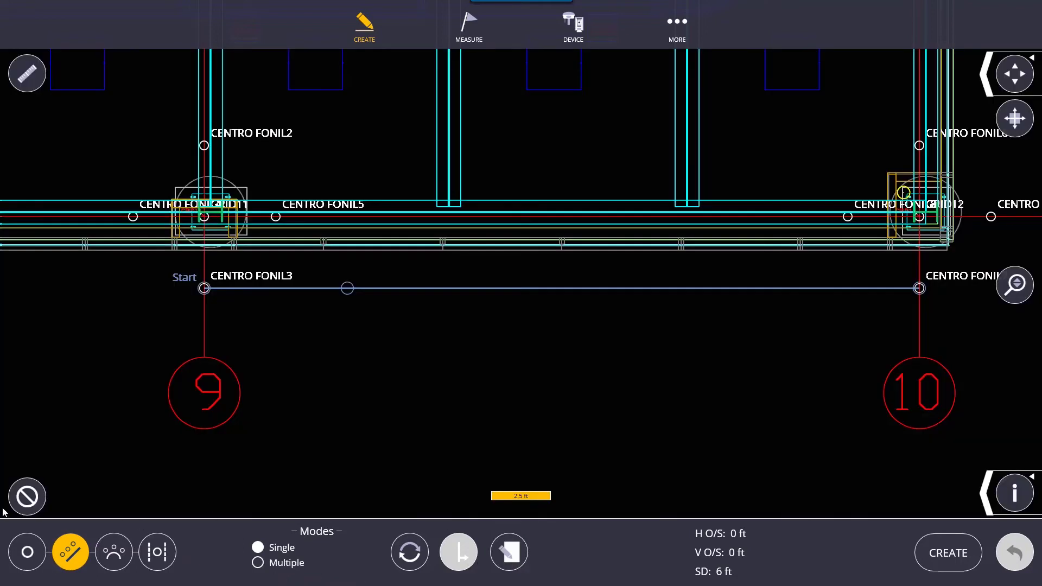
click(37, 499)
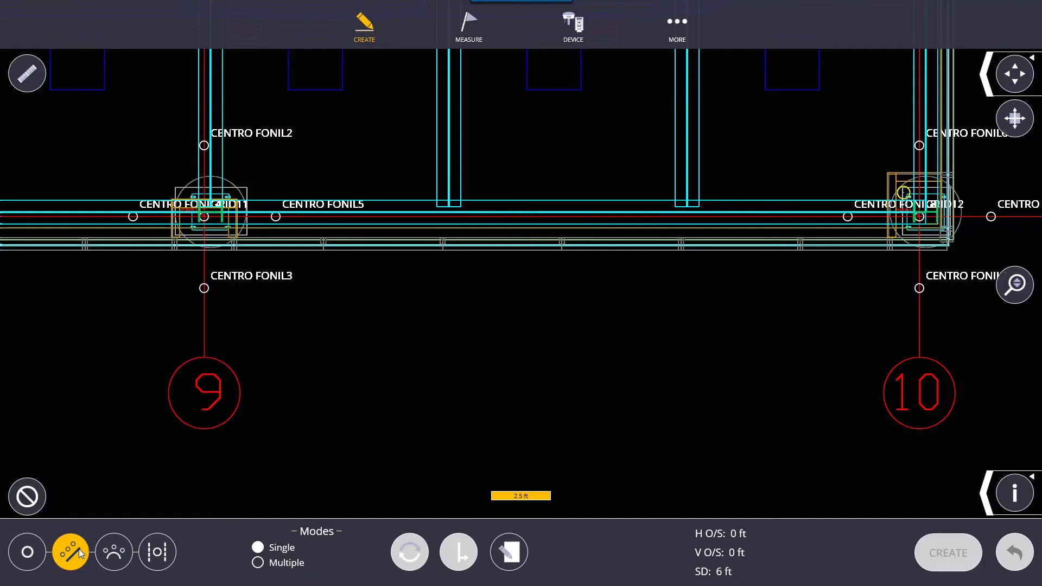
Preview points along an arc from CENTRO FONIL3 to CENTRO FONIL7.
click(119, 556)
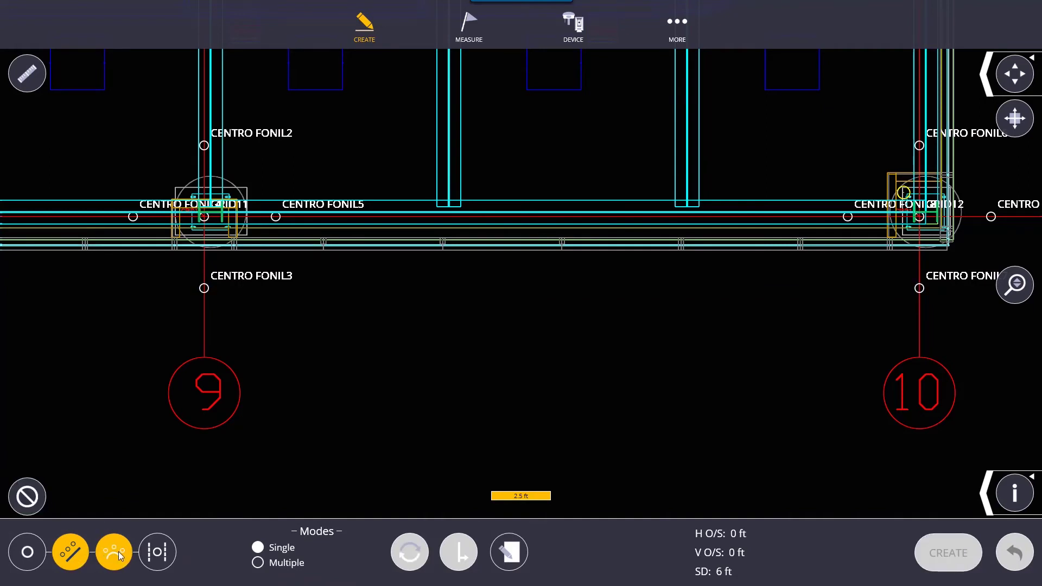
click(212, 287)
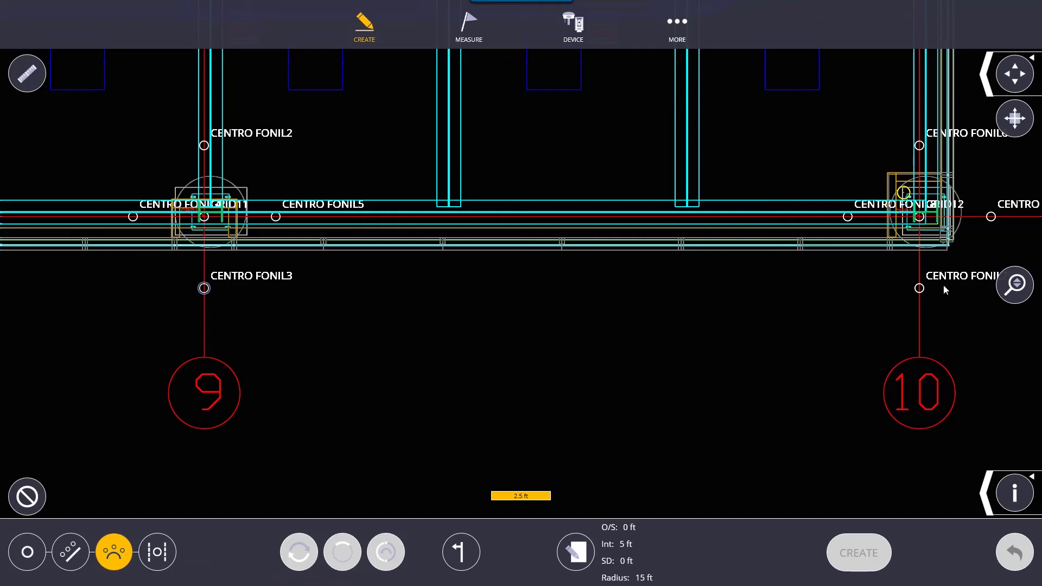
click(920, 288)
mouse_move(760, 374)
mouse_down()
mouse_move(566, 343)
mouse_move(634, 416)
mouse_up()
scroll(567, 343, down, 2)
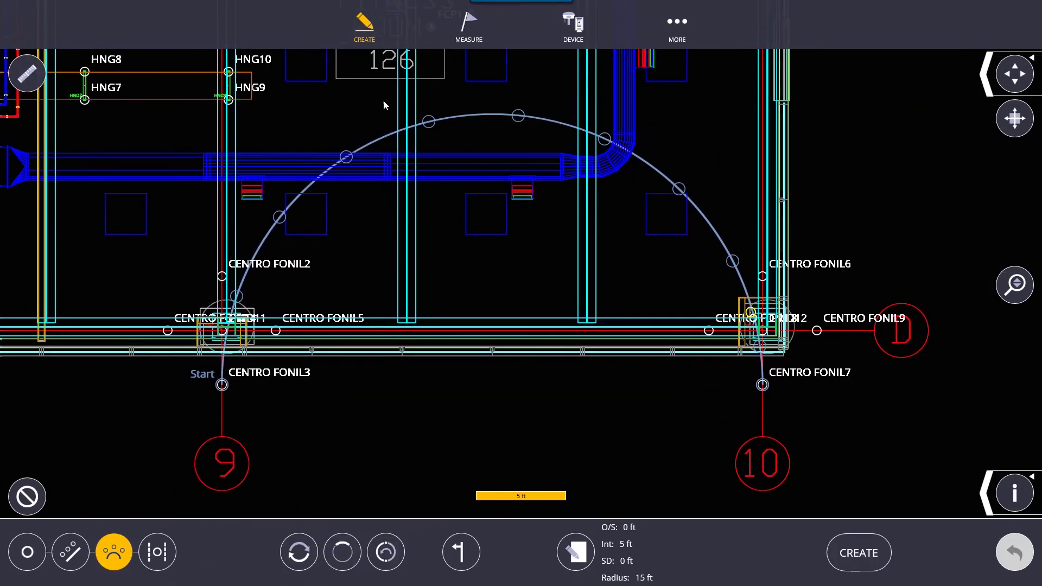
Check the offset, interval, start distance and radius settings of the arc points and close the details.
click(576, 555)
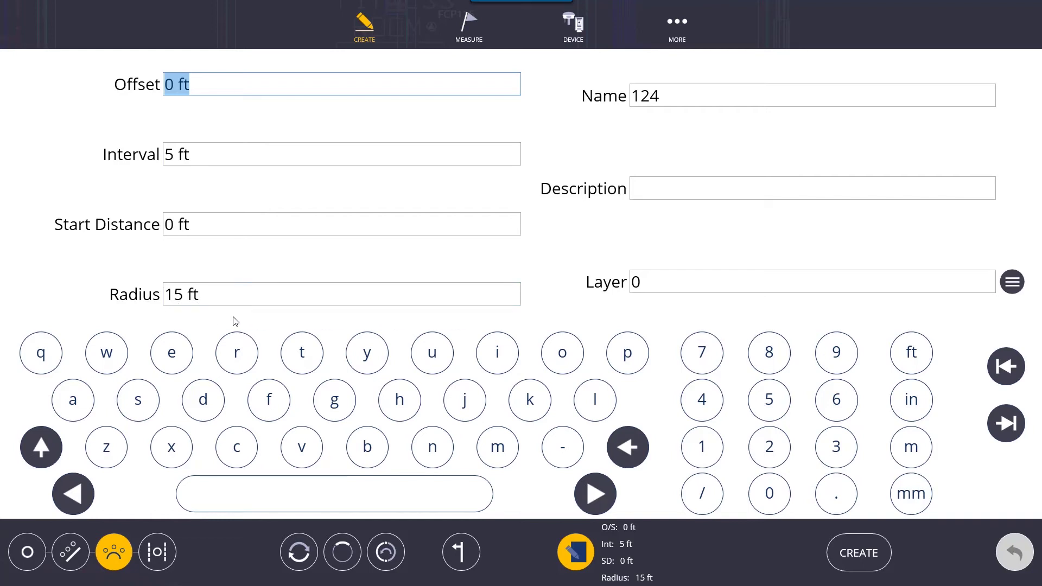
click(578, 554)
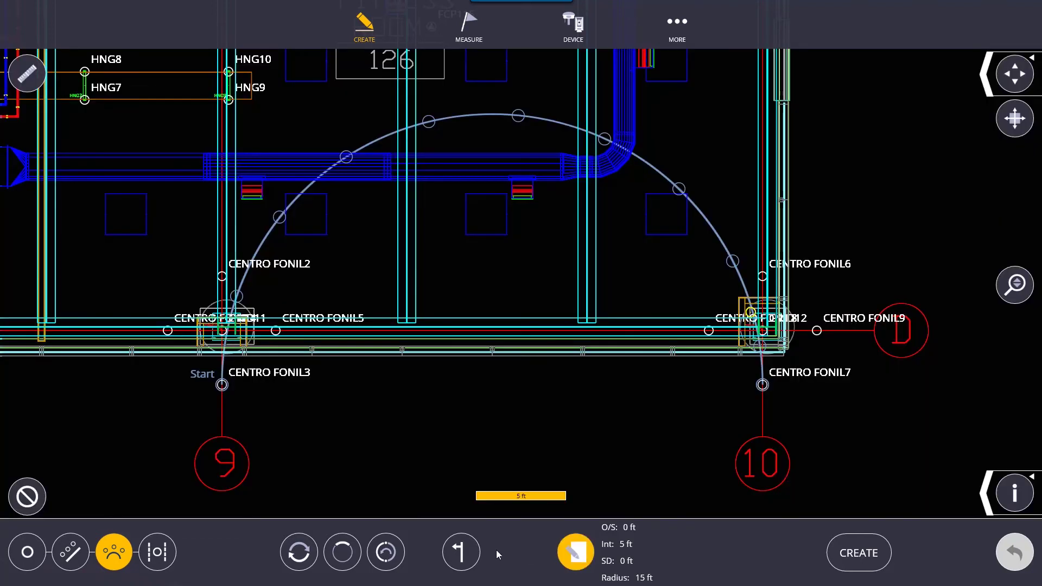
click(559, 553)
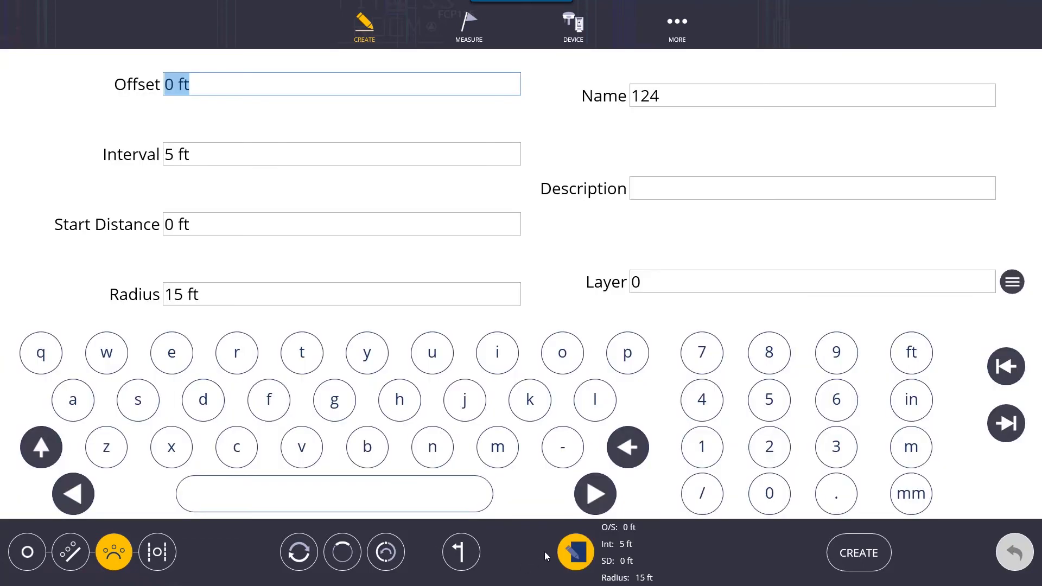
click(575, 551)
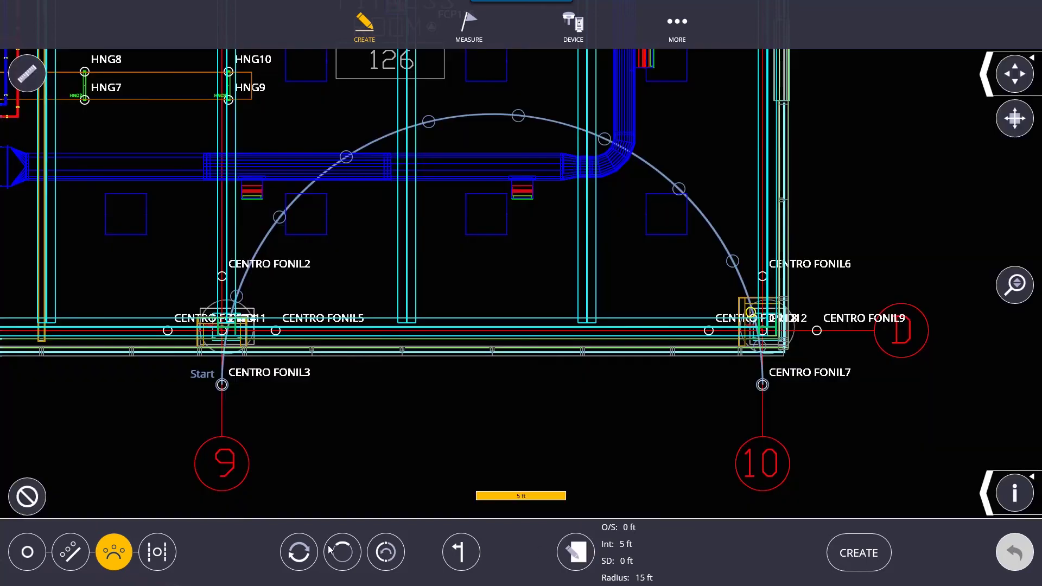
Reverse the arc's start point back and forth, leaving the start at CENTRO FONIL7.
click(291, 552)
click(291, 552)
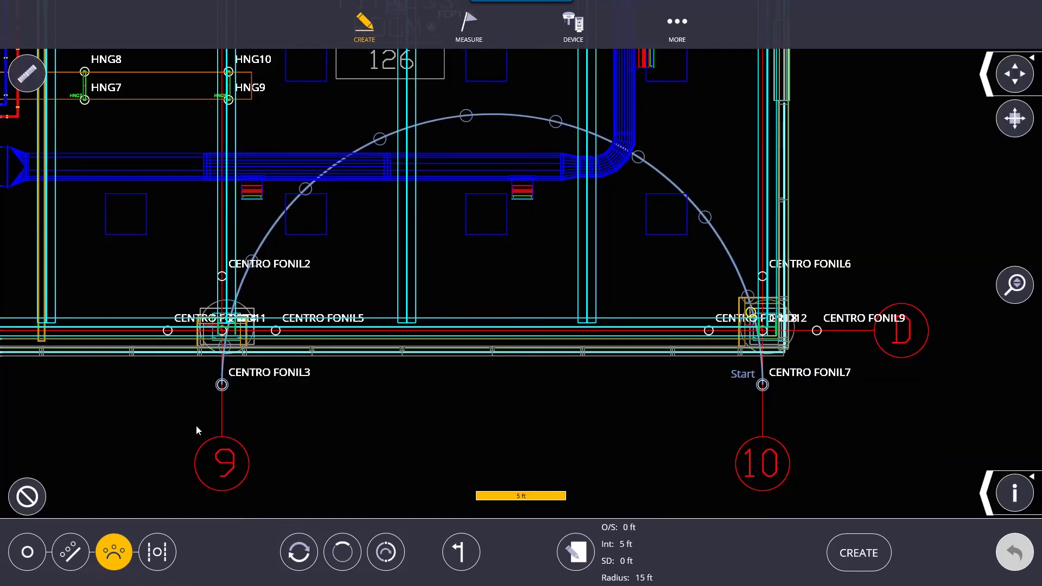
click(300, 554)
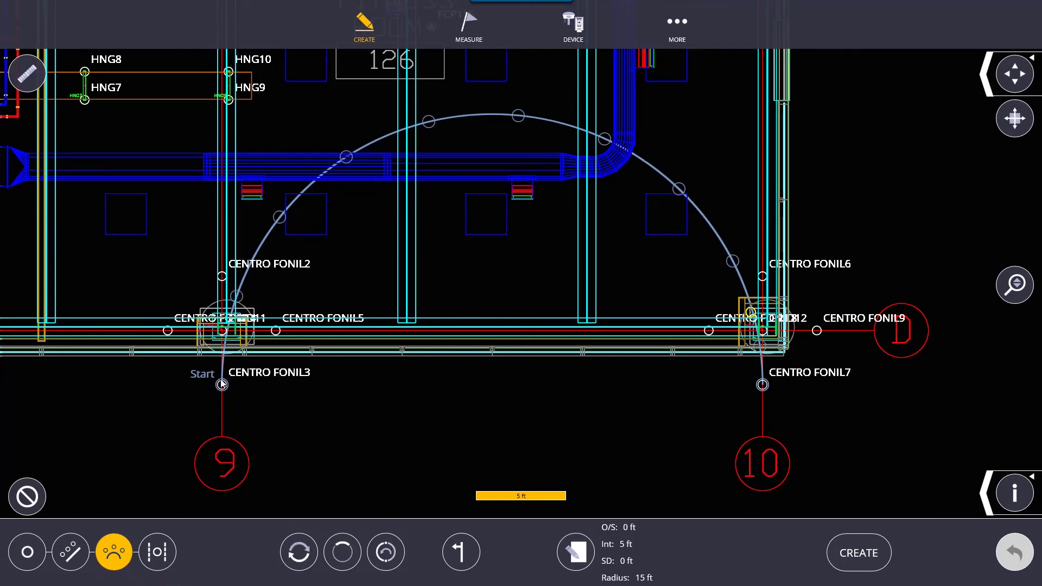
click(299, 552)
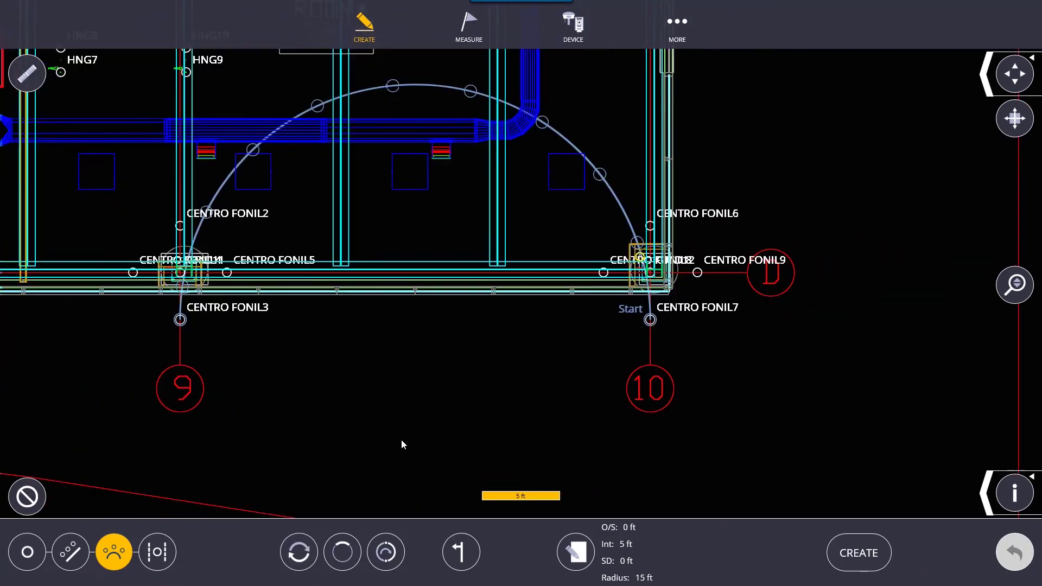
Toggle the arc's size option, flip the arc back toward the building and clear the selected points.
click(339, 556)
click(338, 553)
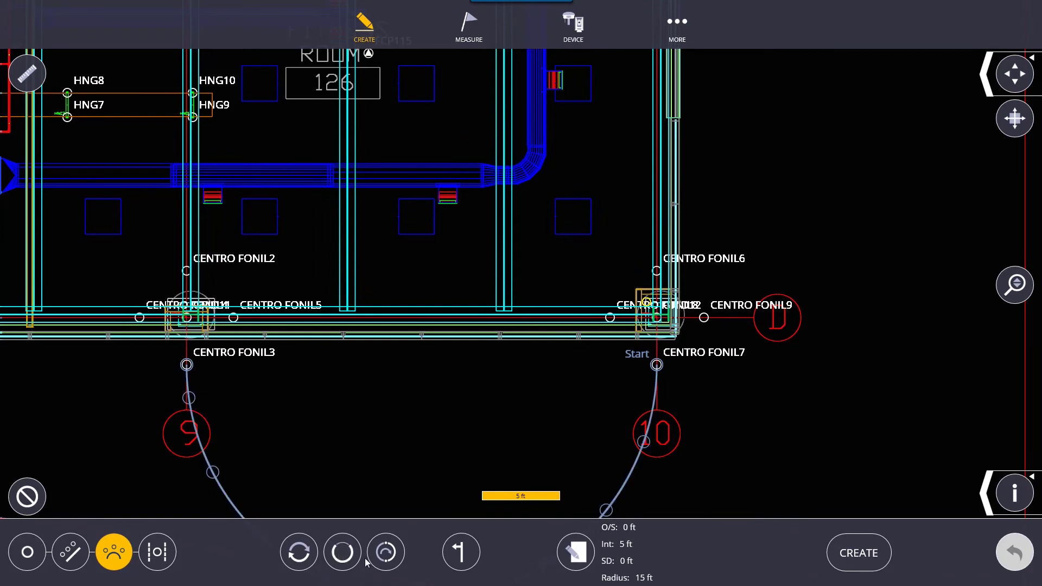
click(384, 553)
click(385, 554)
click(385, 554)
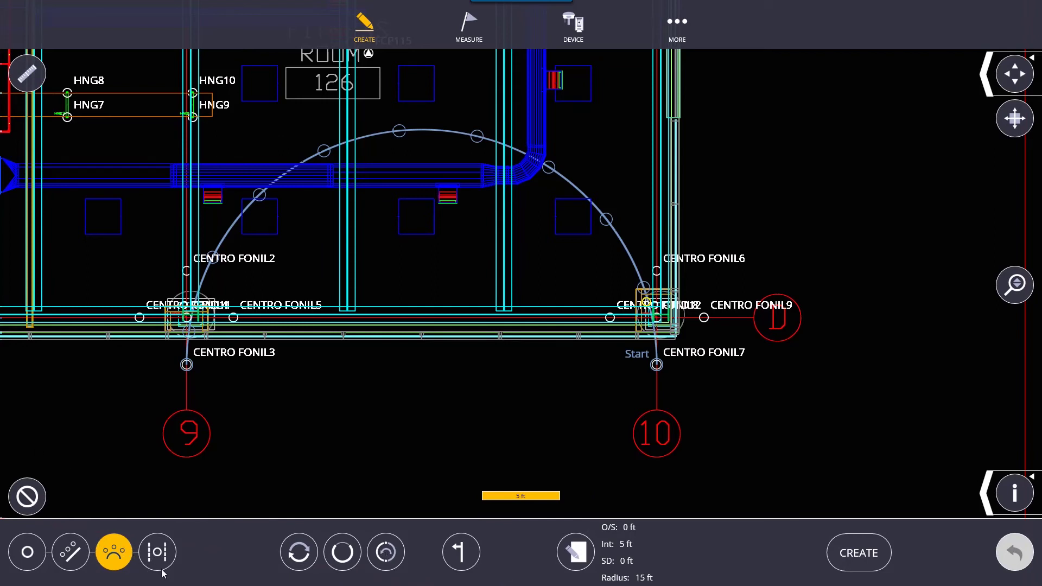
click(41, 505)
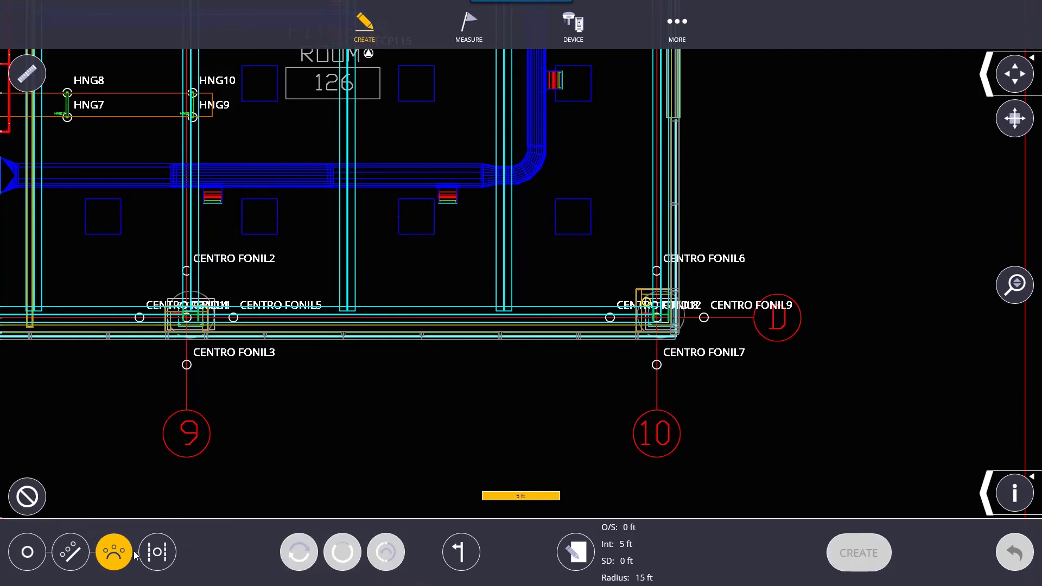
Preview a center point between the two outer lines of the vertical beam using the center point tool.
click(155, 559)
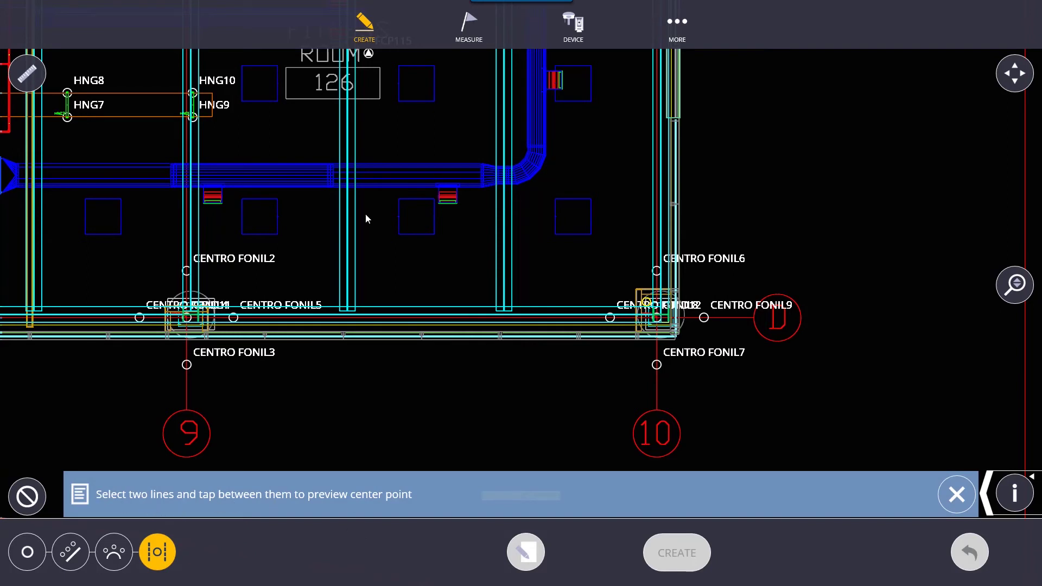
scroll(467, 262, up, 5)
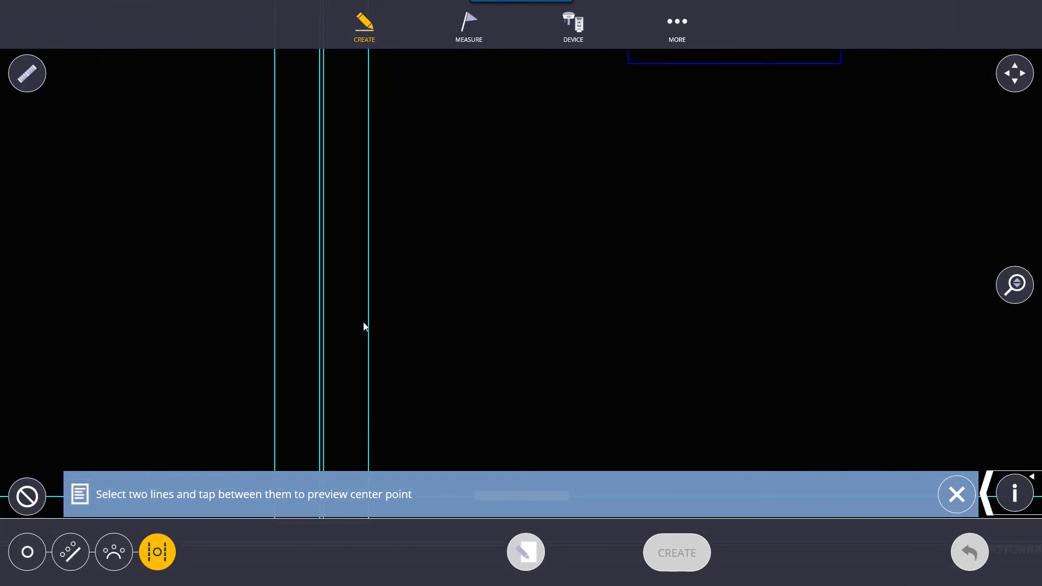
click(370, 325)
click(274, 329)
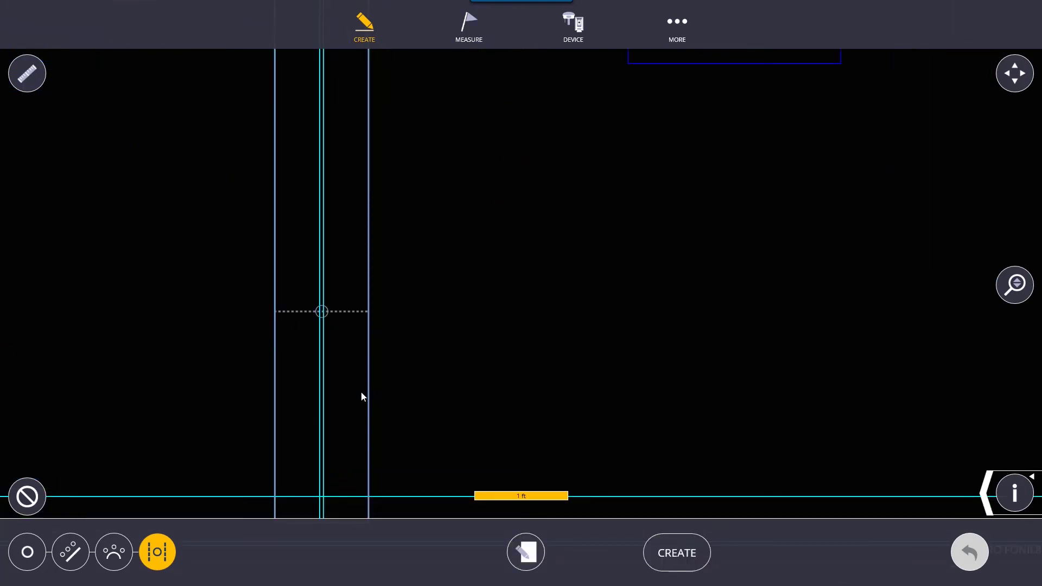
Clear the two selected beam lines, discarding the center point preview between them.
drag(353, 396, 347, 425)
drag(352, 325, 350, 381)
scroll(392, 383, down, 3)
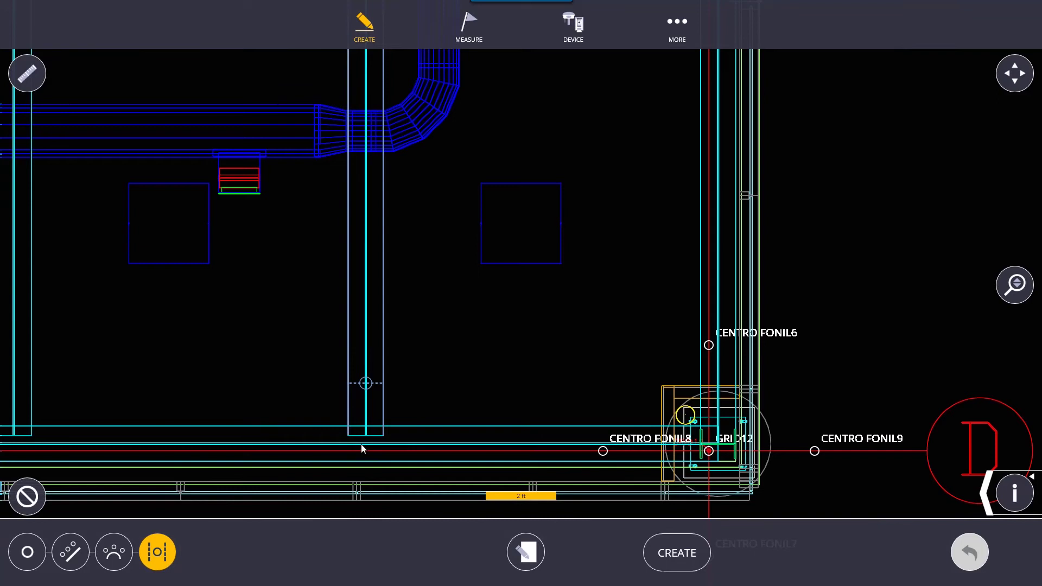
click(38, 496)
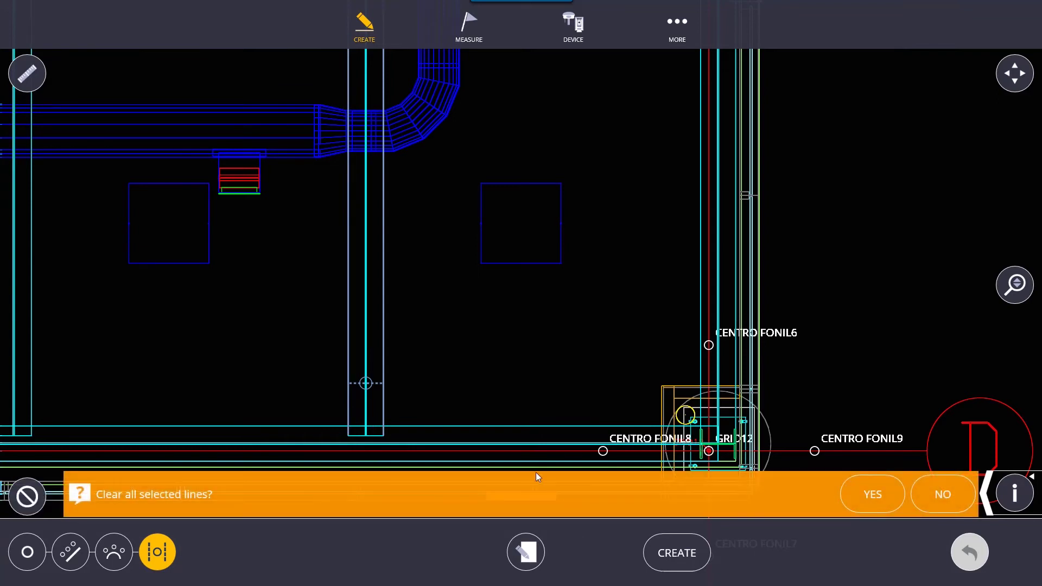
click(873, 494)
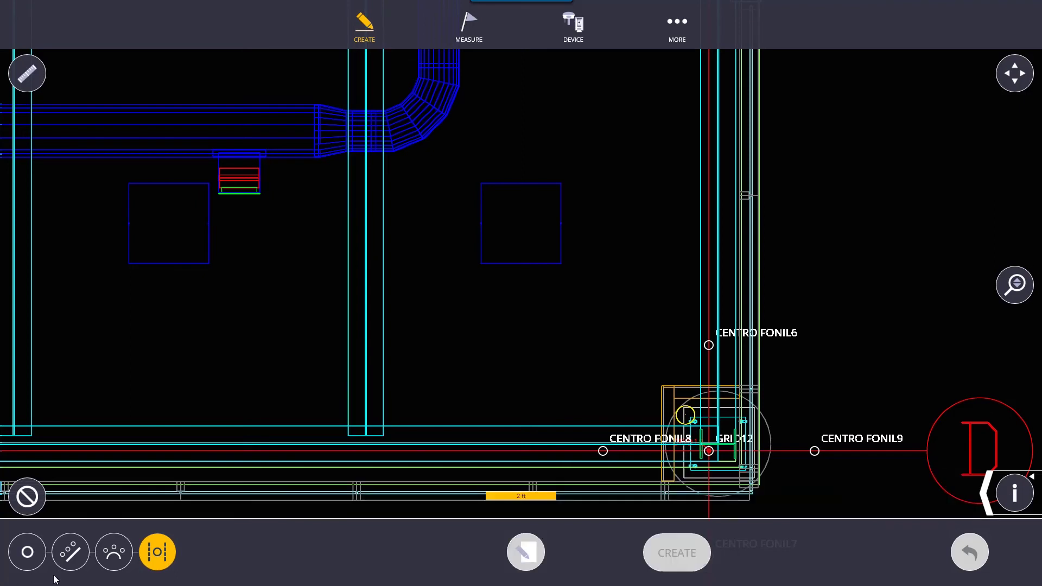
Try placing a freehand point at several spots in the open area beside the building, then clear it.
click(32, 563)
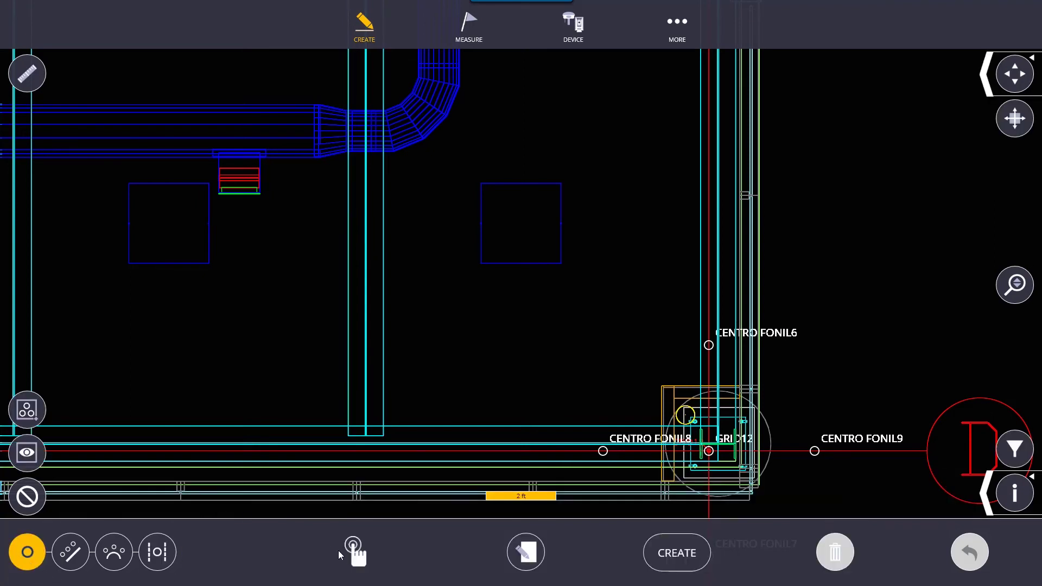
click(359, 564)
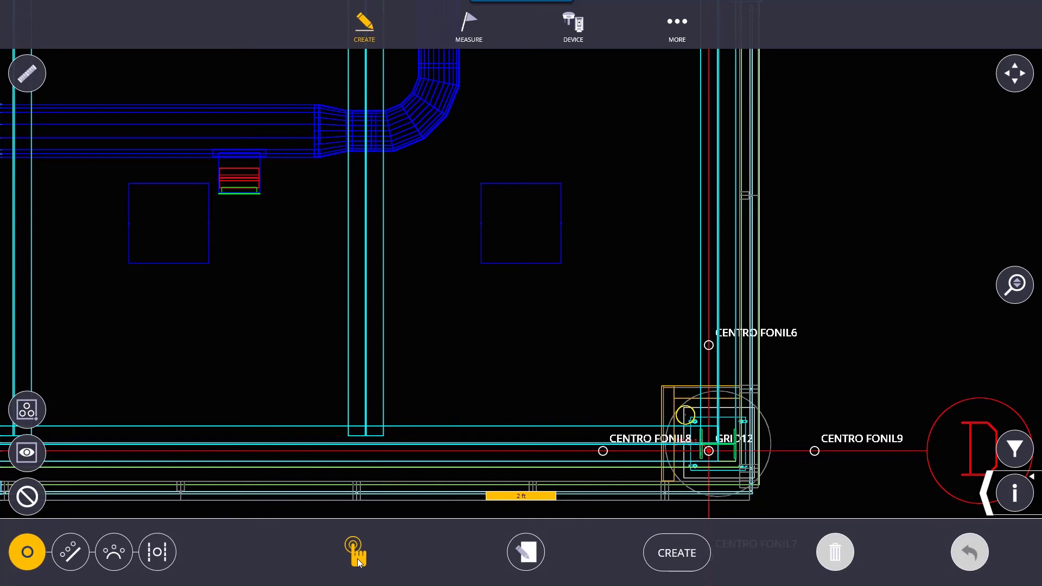
scroll(570, 509, down, 5)
drag(742, 303, 380, 222)
click(474, 348)
click(474, 268)
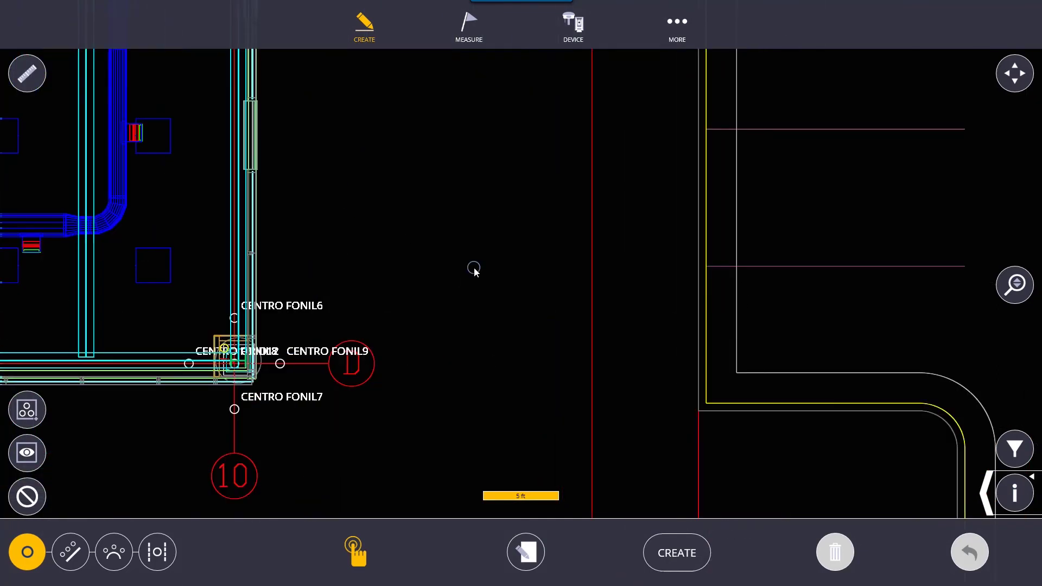
click(500, 167)
click(414, 189)
click(435, 320)
click(459, 277)
scroll(543, 377, down, 5)
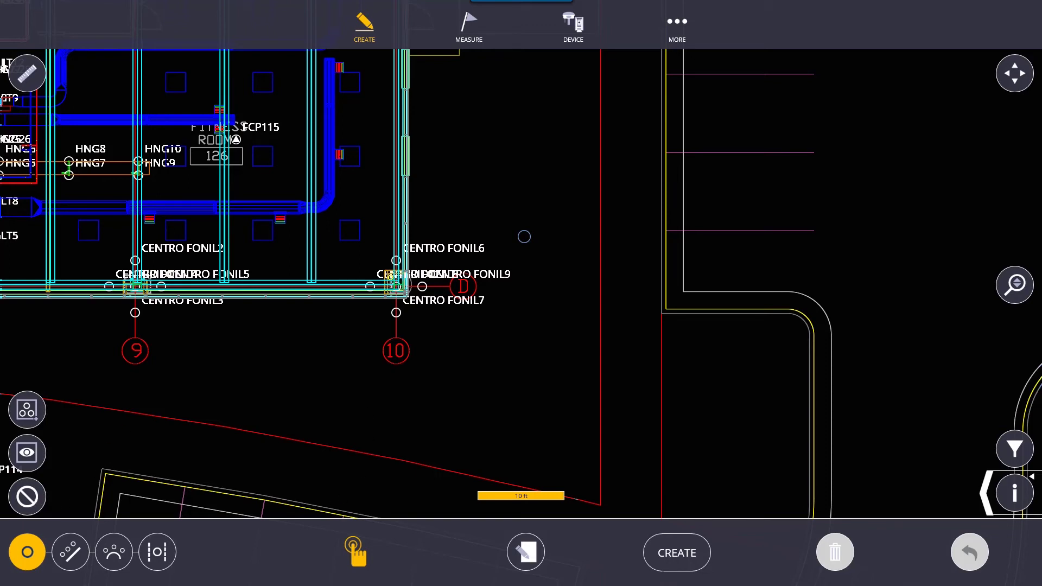
click(28, 498)
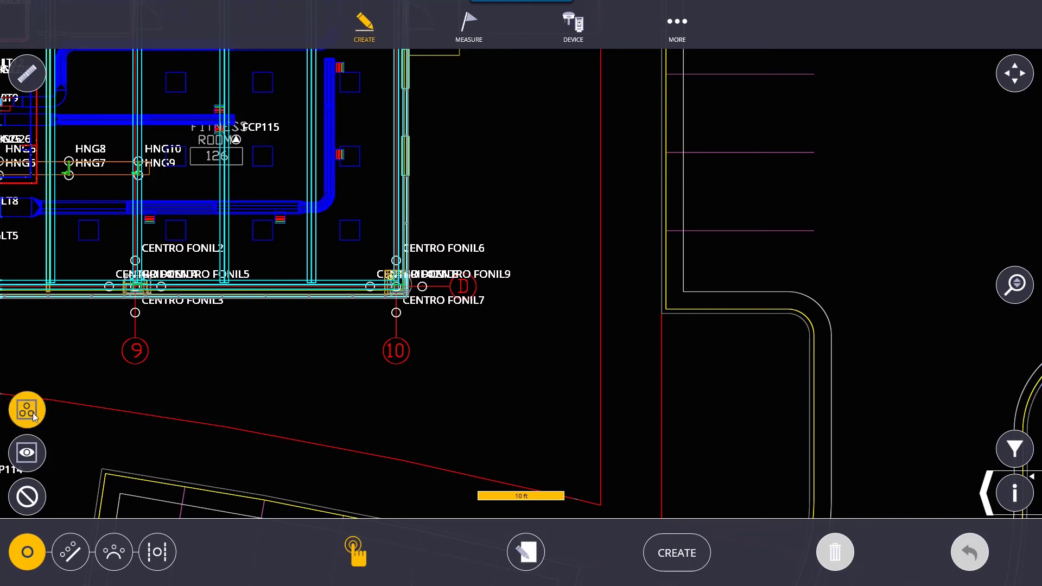
Window-select and delete the five points around the intersection of gridlines D and 10, then undo the deletion.
mouse_move(573, 187)
mouse_down()
mouse_move(361, 404)
mouse_move(307, 390)
mouse_move(338, 413)
mouse_up()
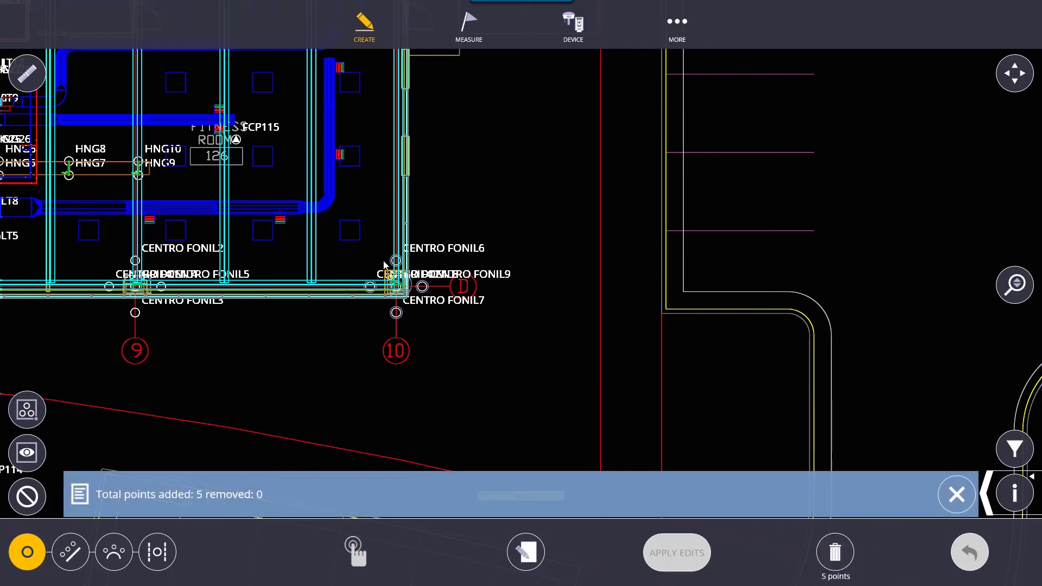
click(833, 558)
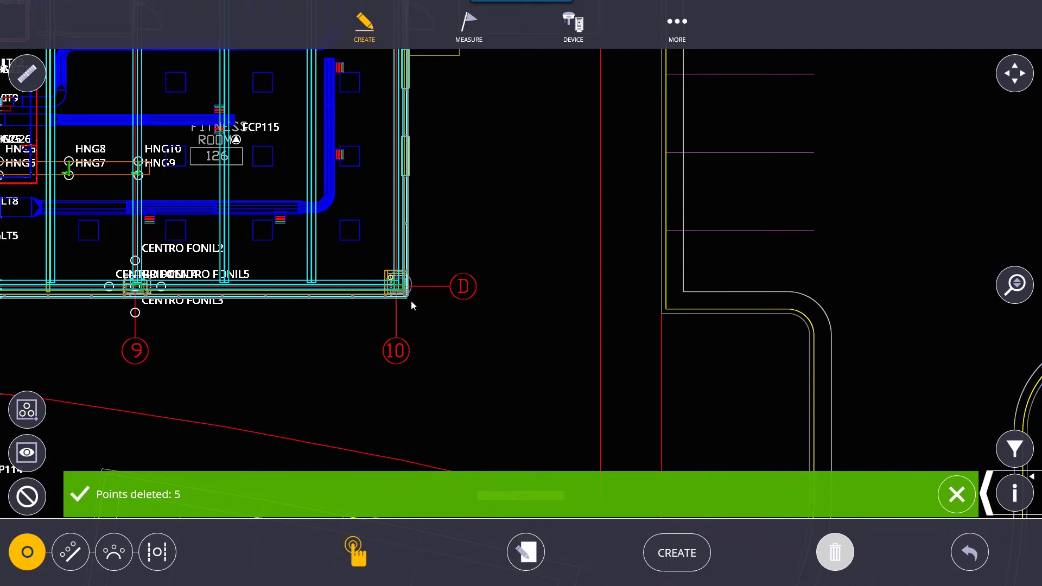
click(969, 553)
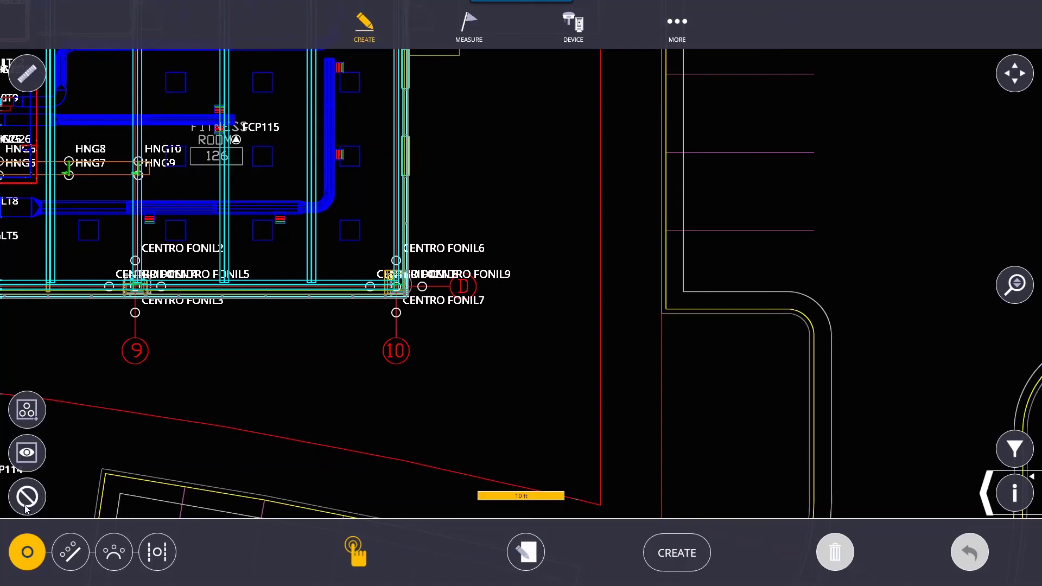
Select points CENTRO FONIL5 and CENTRO FONIL7 individually, then clear the selection.
click(163, 288)
click(398, 314)
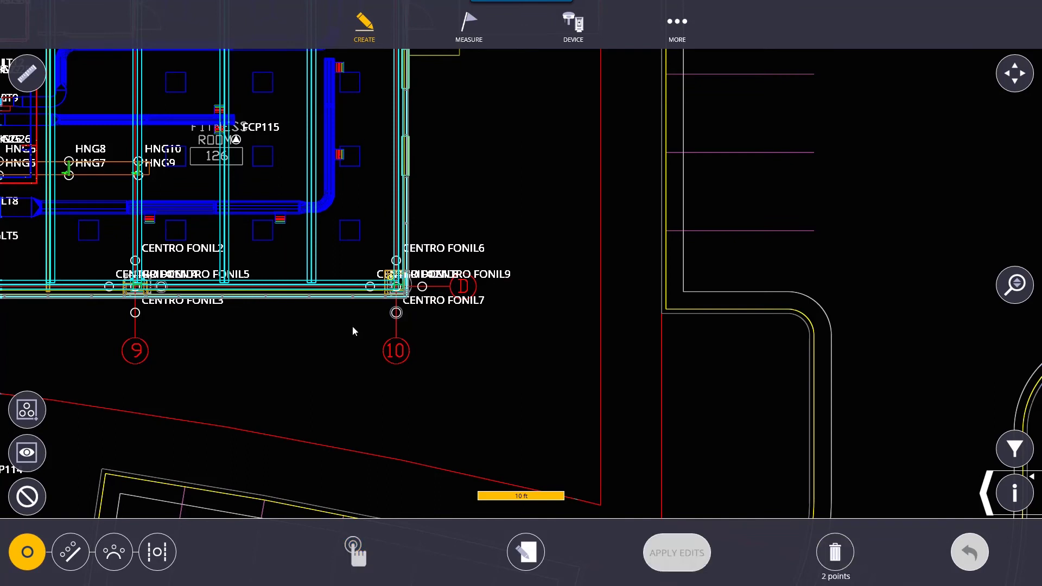
click(30, 494)
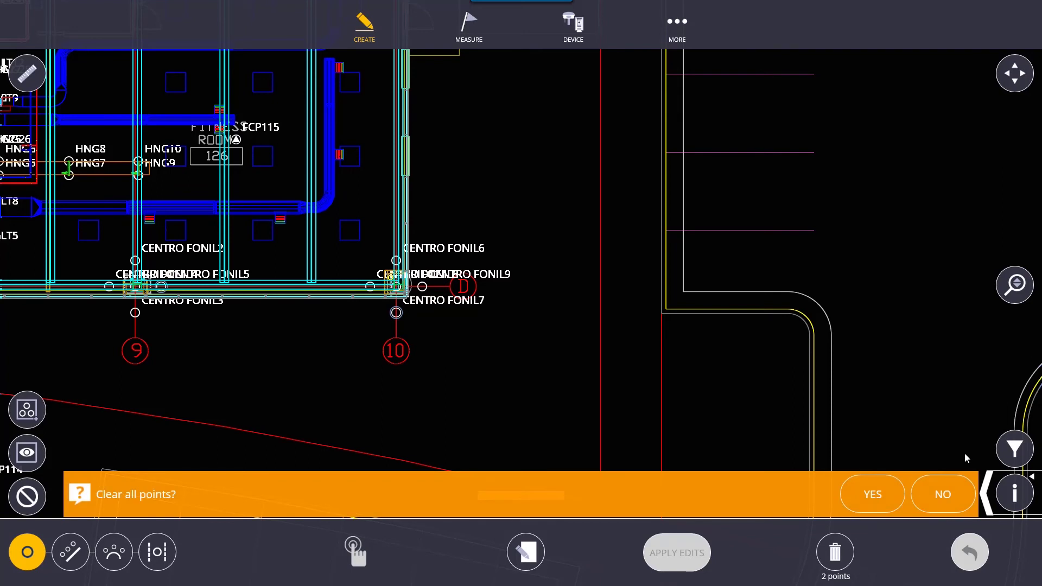
click(869, 495)
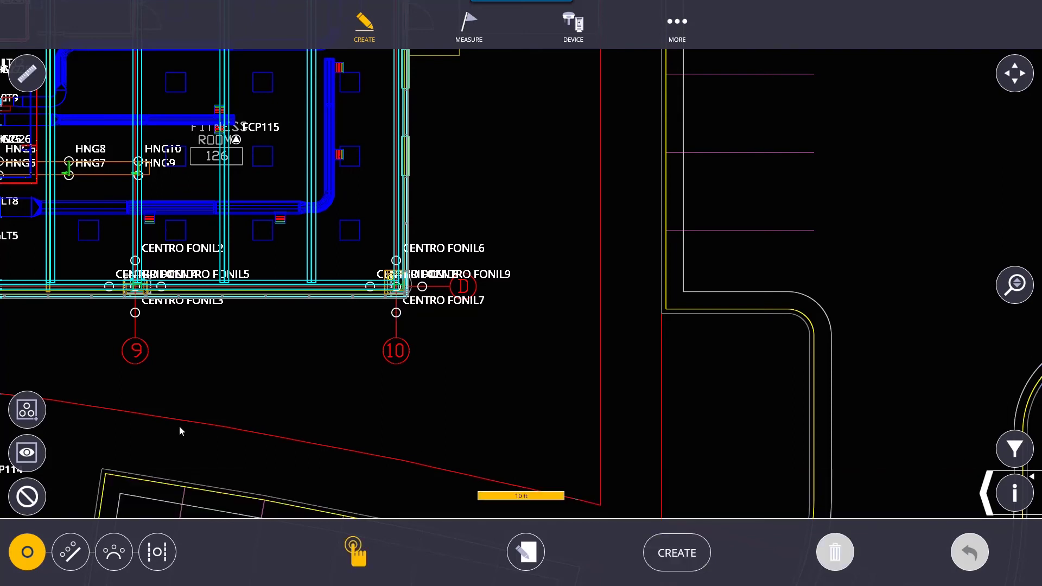
Select all points visible in the current view at once, then clear the selection.
click(27, 453)
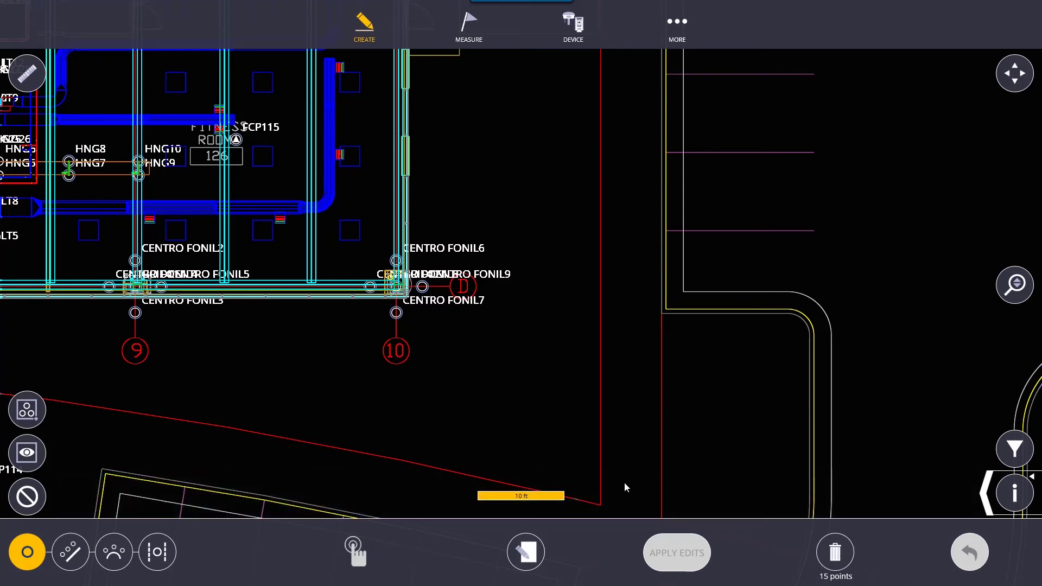
click(30, 497)
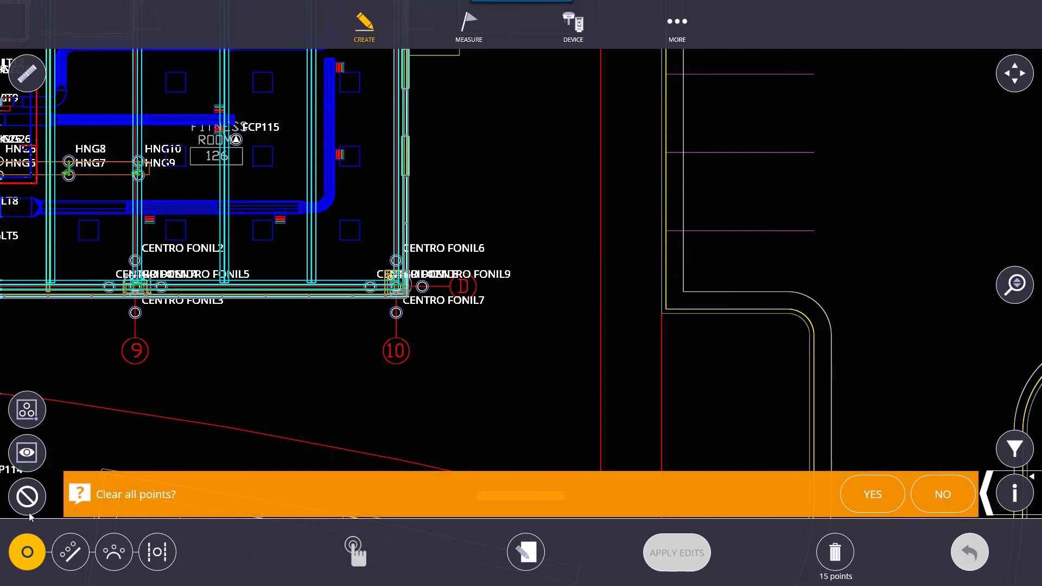
click(886, 503)
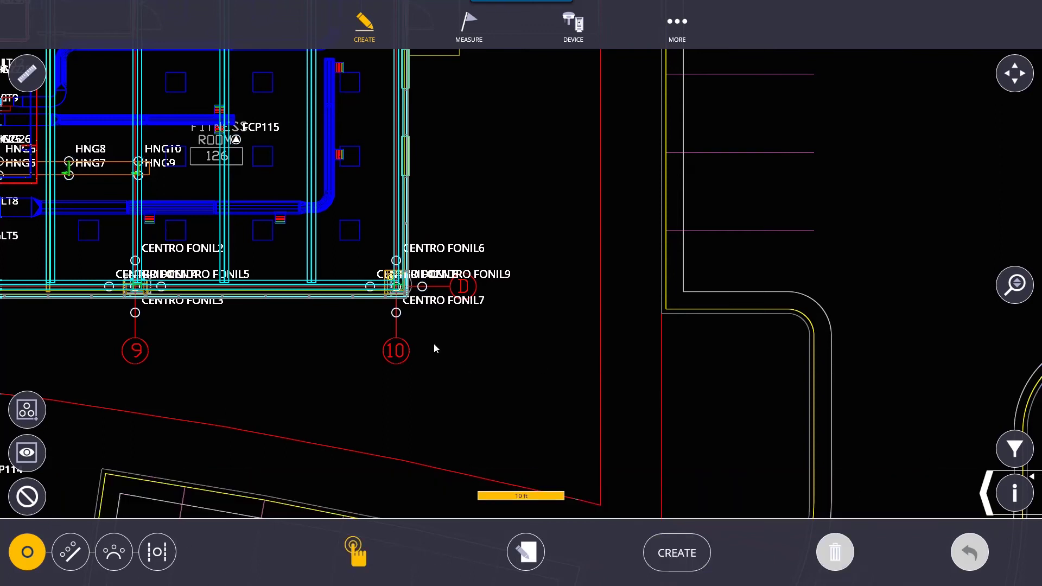
Window-select the points near grids 9 and 10, and review their shared attributes and the available layers.
click(30, 417)
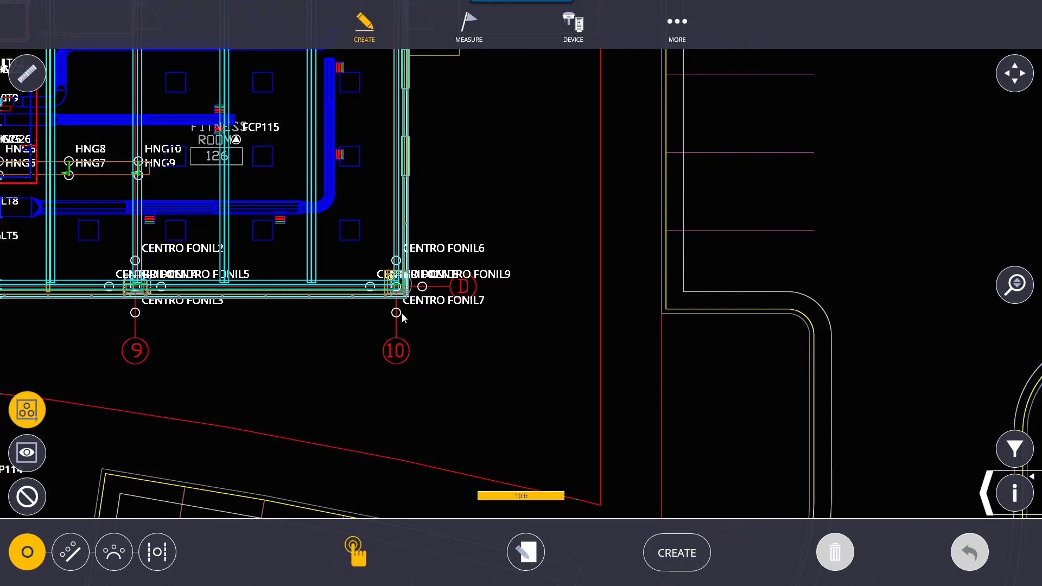
drag(541, 155, 83, 356)
click(530, 552)
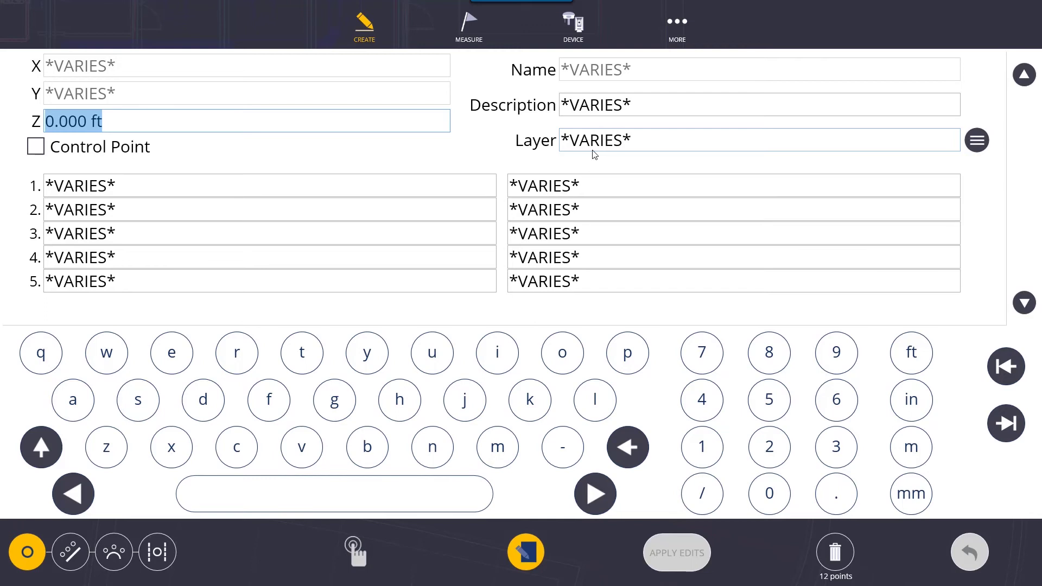
click(974, 139)
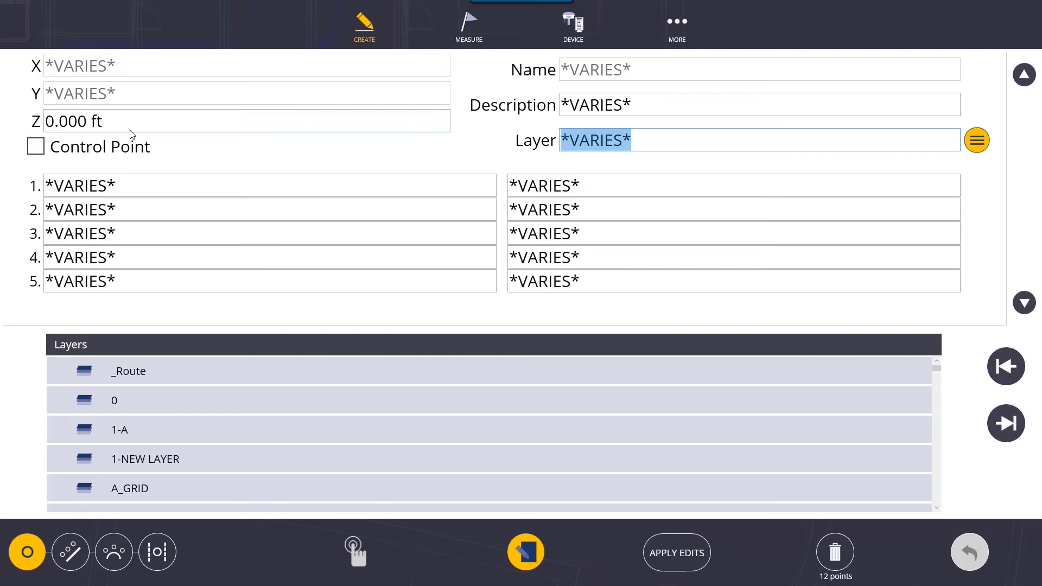
click(522, 554)
click(524, 554)
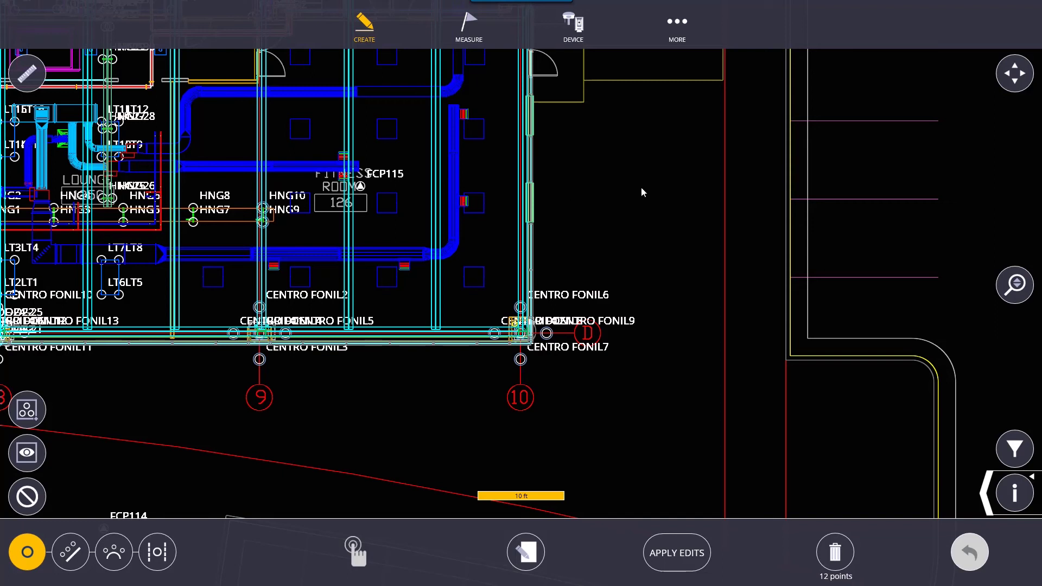
click(519, 553)
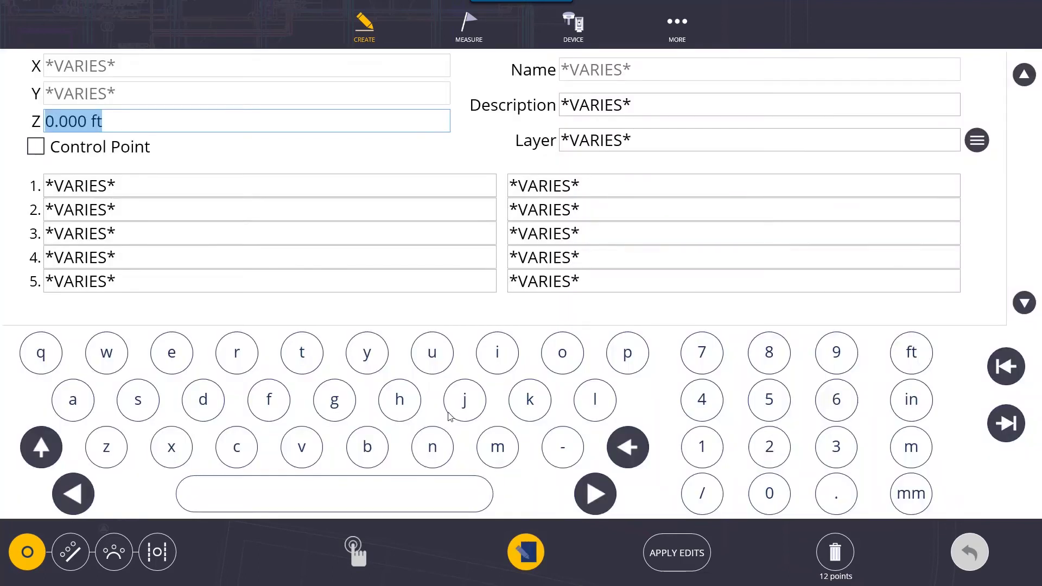
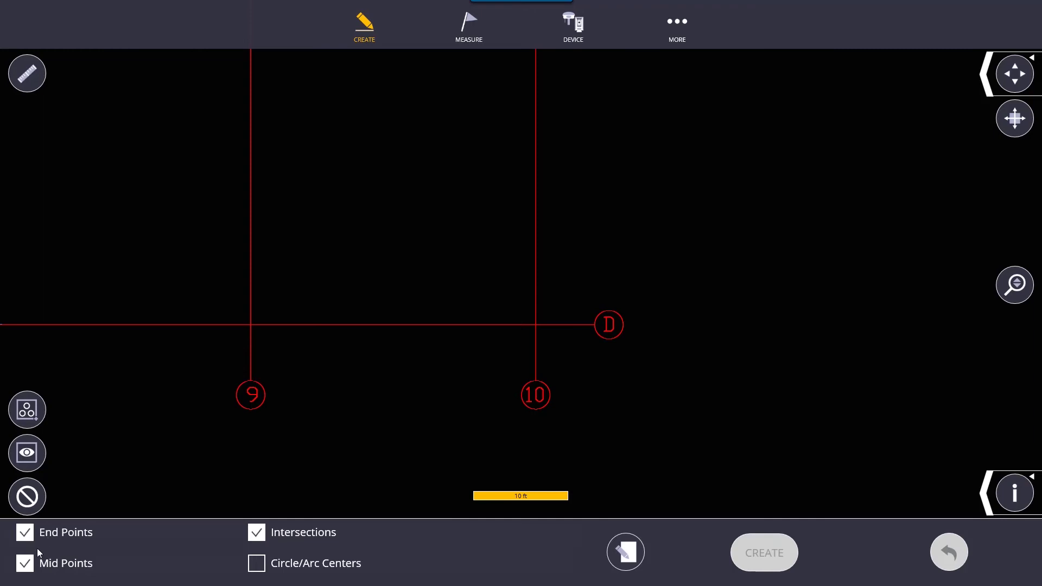
Keep only End Points enabled and pick the nearest ends of gridlines 8 and D at their crossing.
click(261, 572)
click(272, 540)
click(263, 564)
click(90, 556)
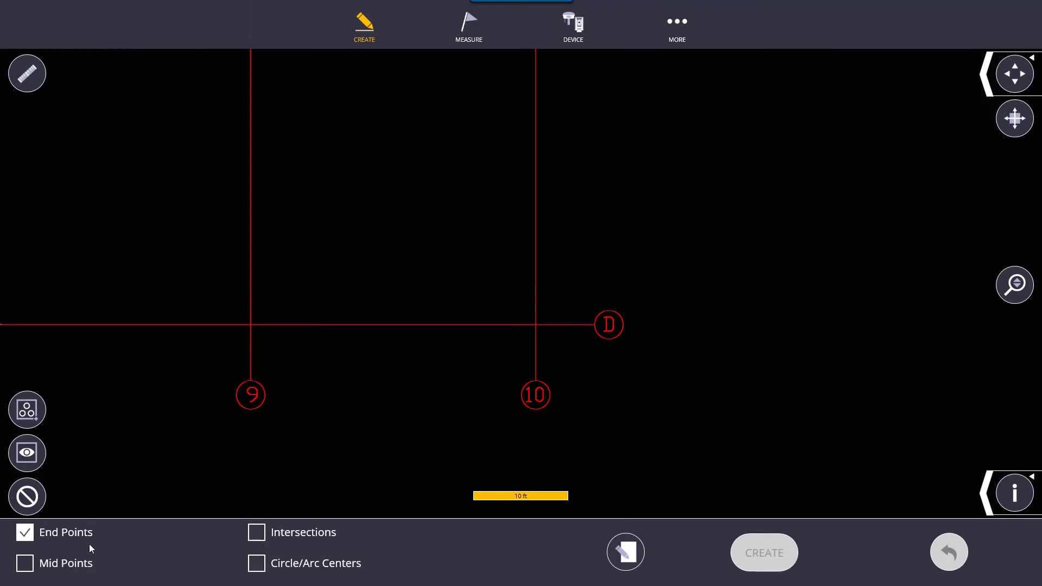
drag(295, 443, 518, 441)
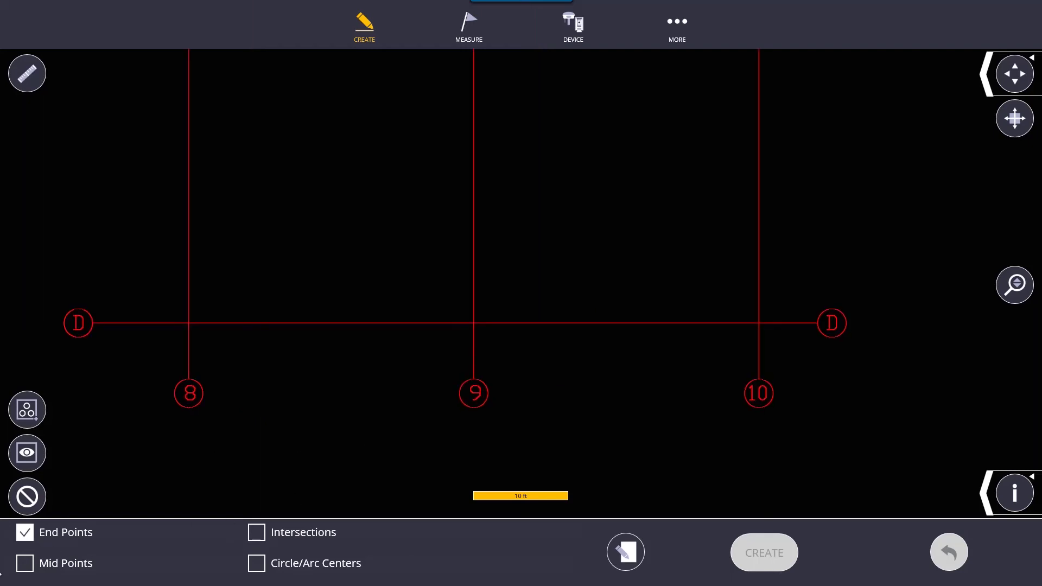
click(190, 322)
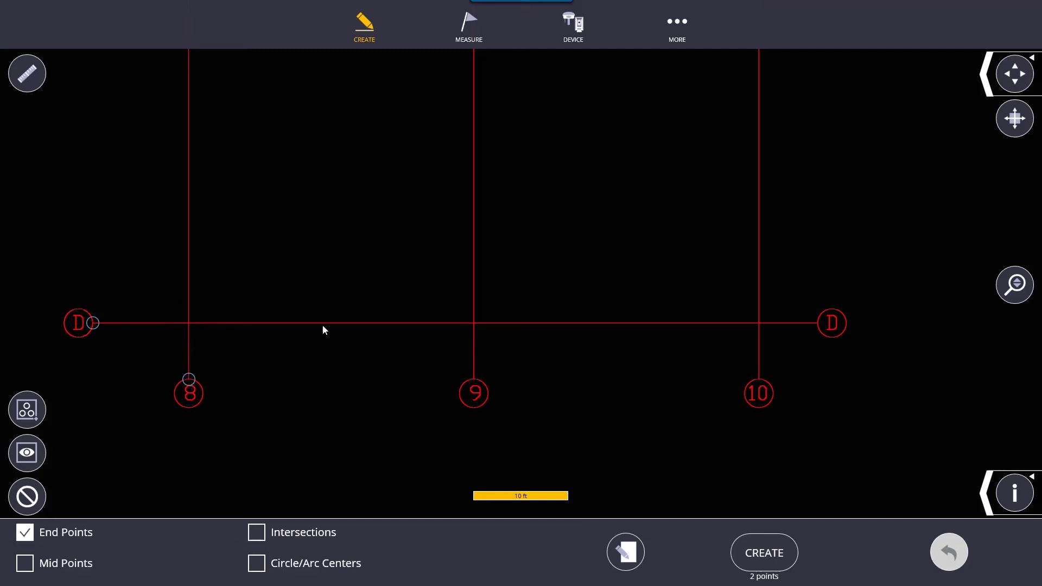
Enable Mid Points and pick the midpoints of gridlines D and 9.
click(67, 565)
click(460, 325)
scroll(444, 328, down, 3)
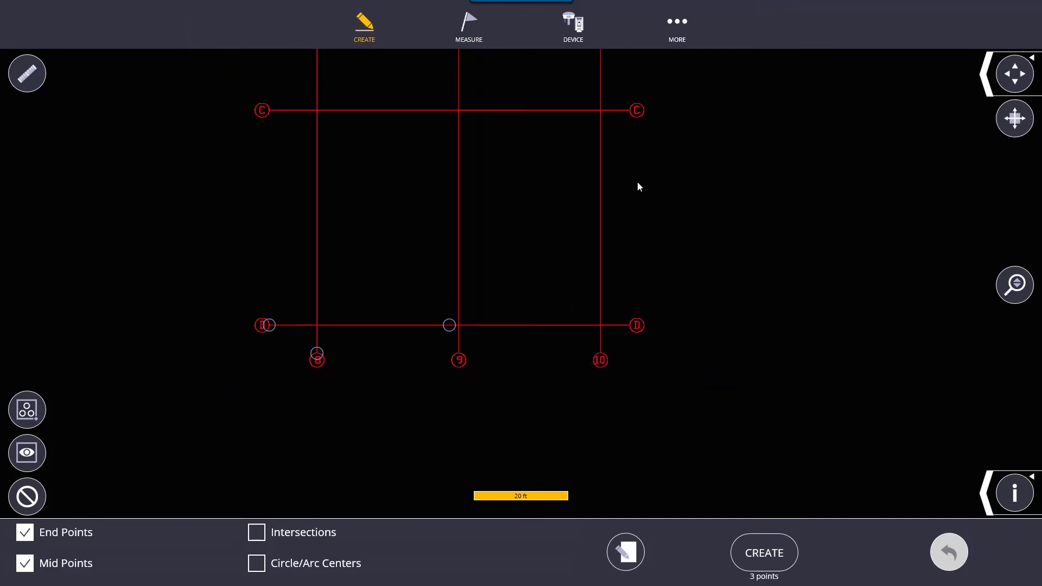
scroll(512, 280, down, 1)
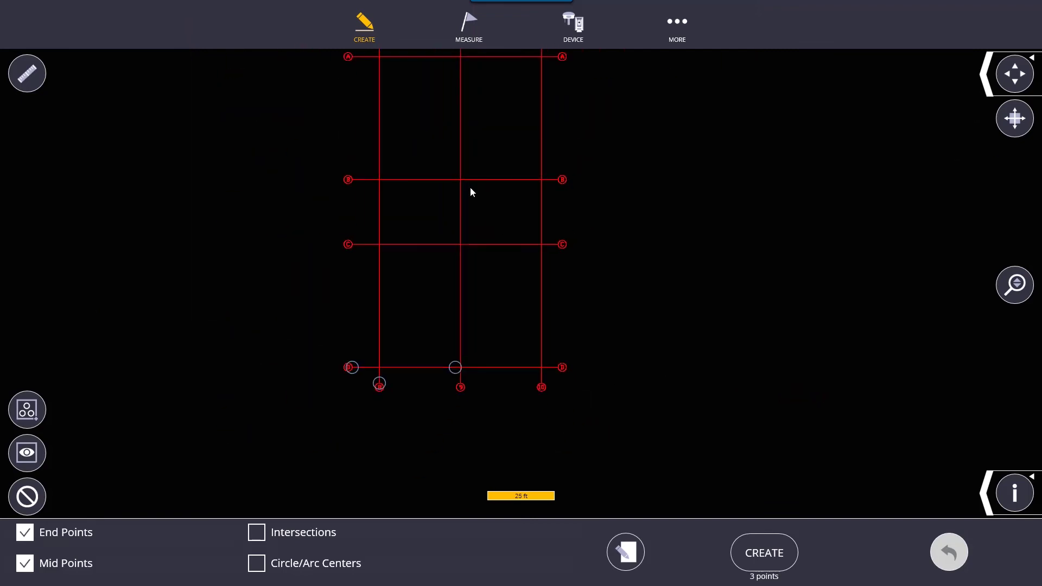
click(460, 282)
drag(532, 278, 464, 388)
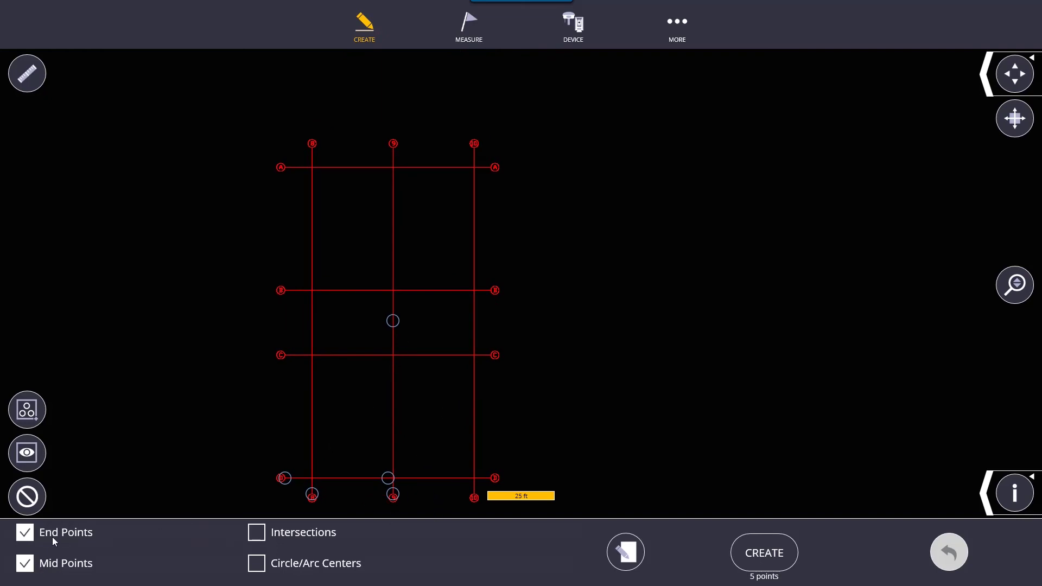
Disable Mid Points and pick end points at the upper end of gridline 9, including its bubble's numeral.
click(26, 566)
scroll(393, 150, up, 10)
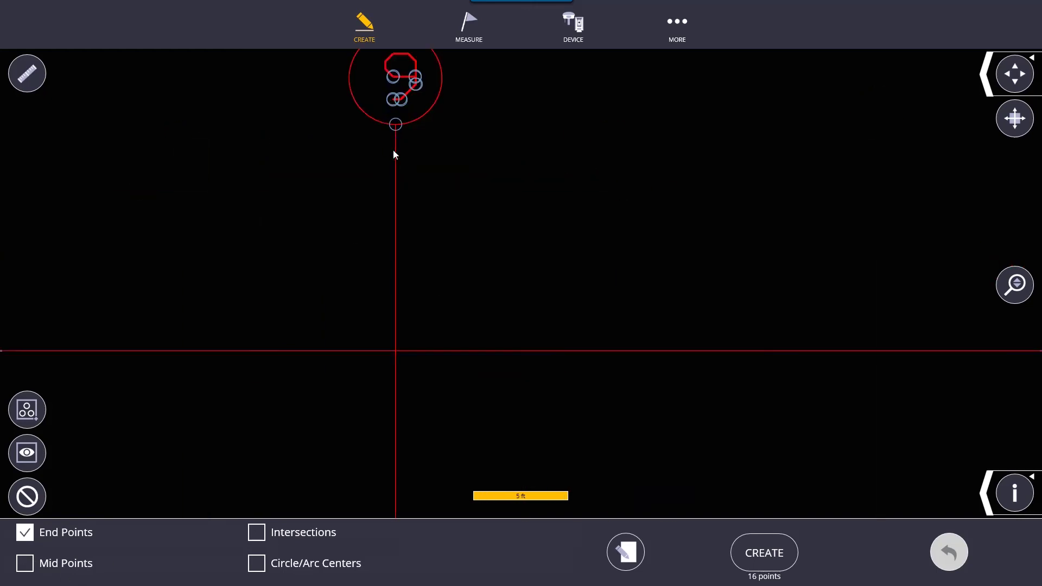
scroll(389, 207, up, 5)
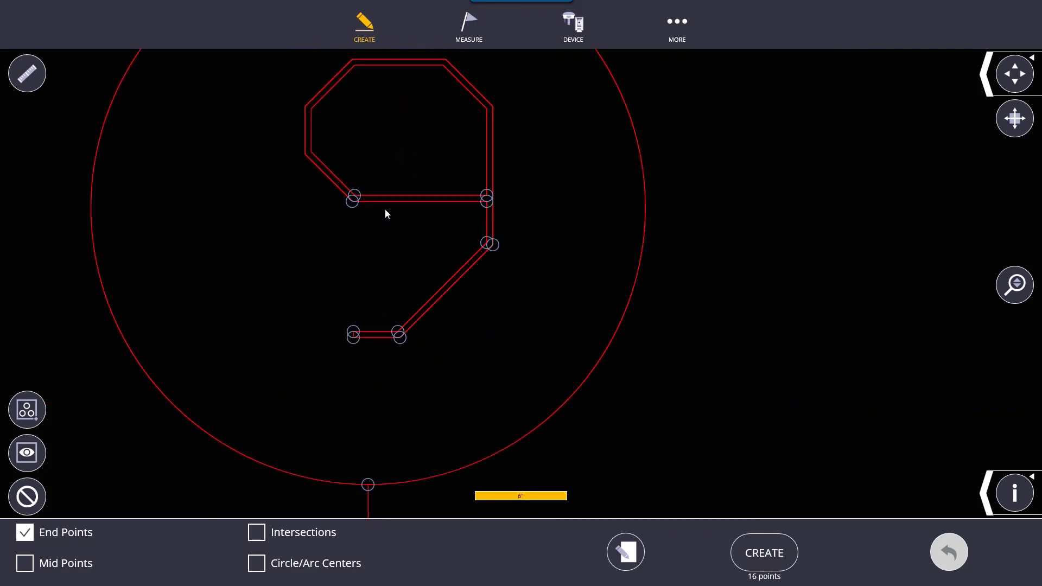
scroll(372, 277, down, 3)
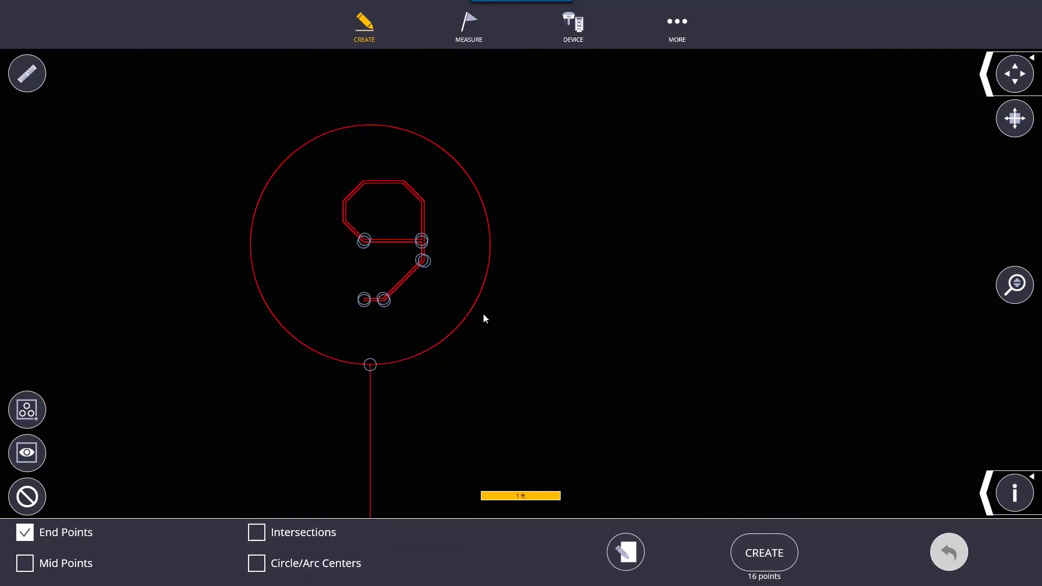
scroll(330, 324, down, 1)
scroll(331, 324, up, 2)
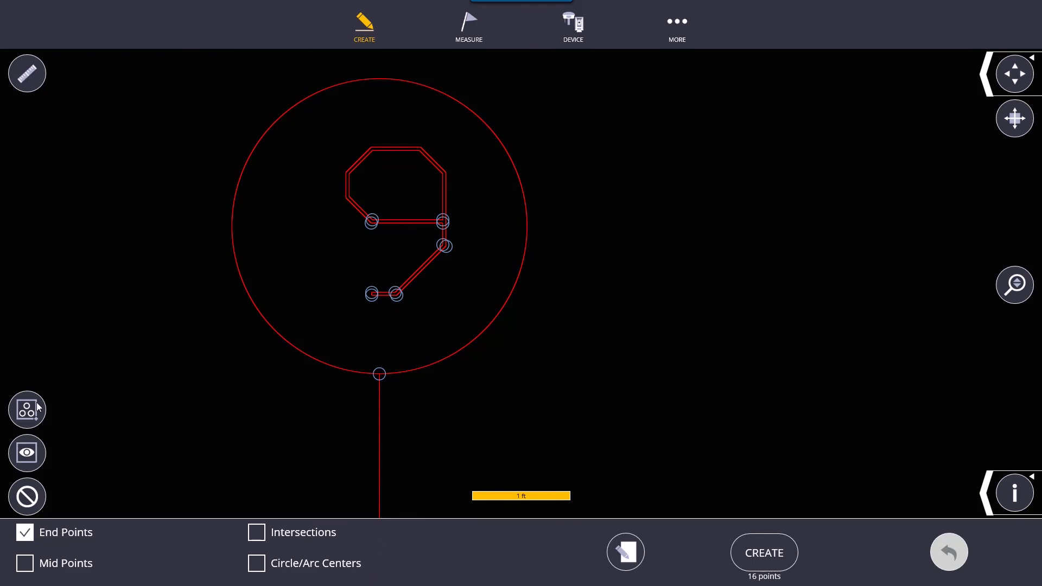
Toggle the selection of all end points in view around gridline 9's bubble, and toggle it back.
click(26, 453)
click(432, 209)
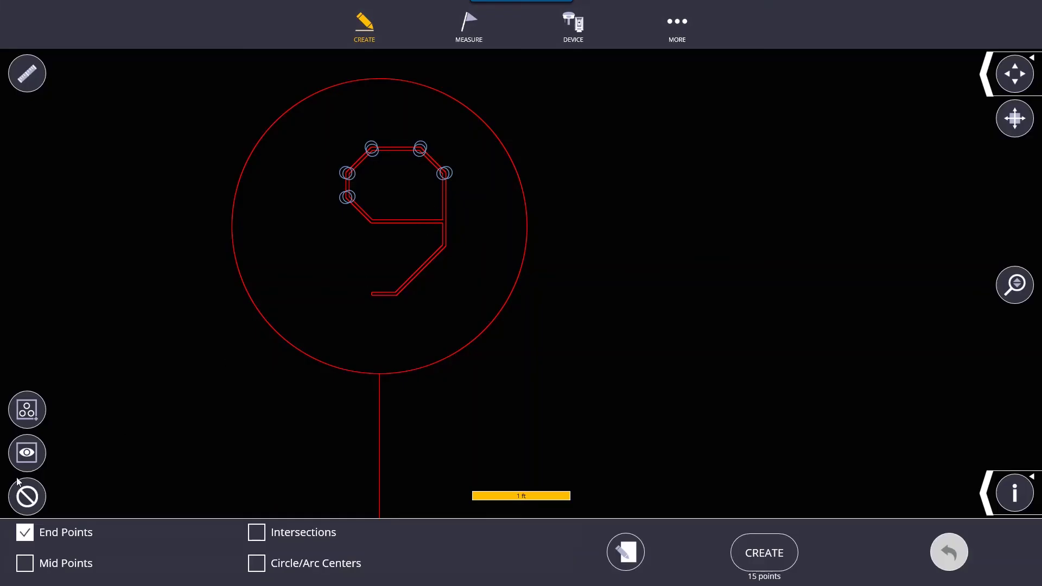
click(39, 455)
Window-select the end points on the numeral 9 to remove them, keeping the end point of the gridline.
click(38, 424)
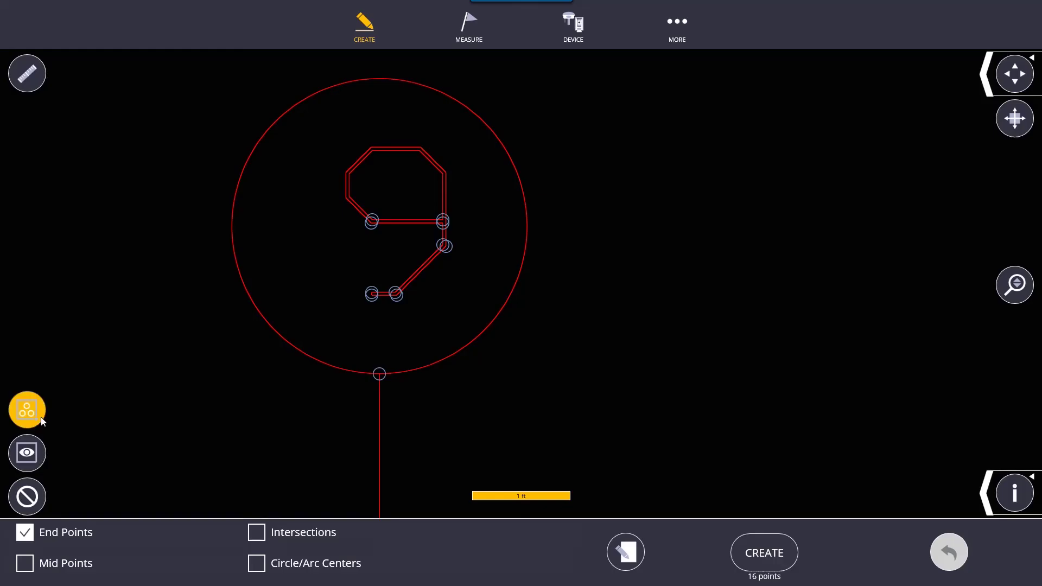
drag(481, 189, 347, 321)
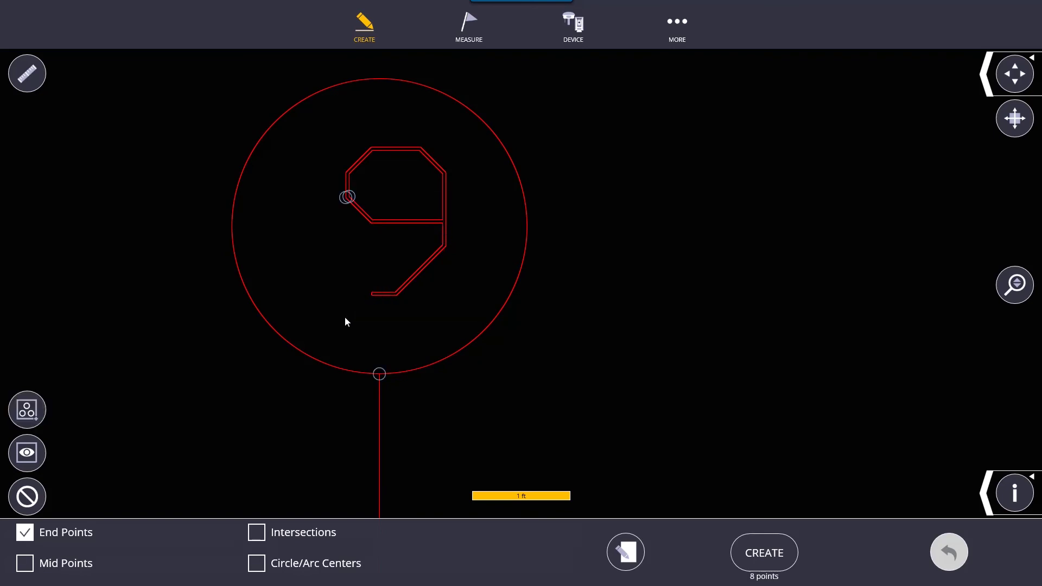
click(31, 422)
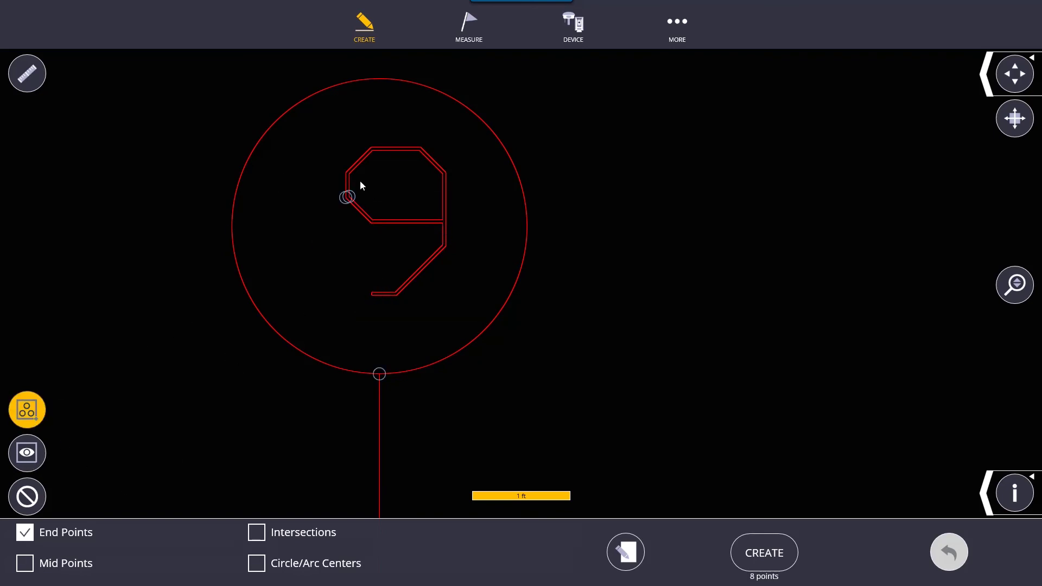
Enable Intersections alongside End Points, pick where gridline B crosses gridlines 9 and 8, and clear the picks.
scroll(440, 415, down, 5)
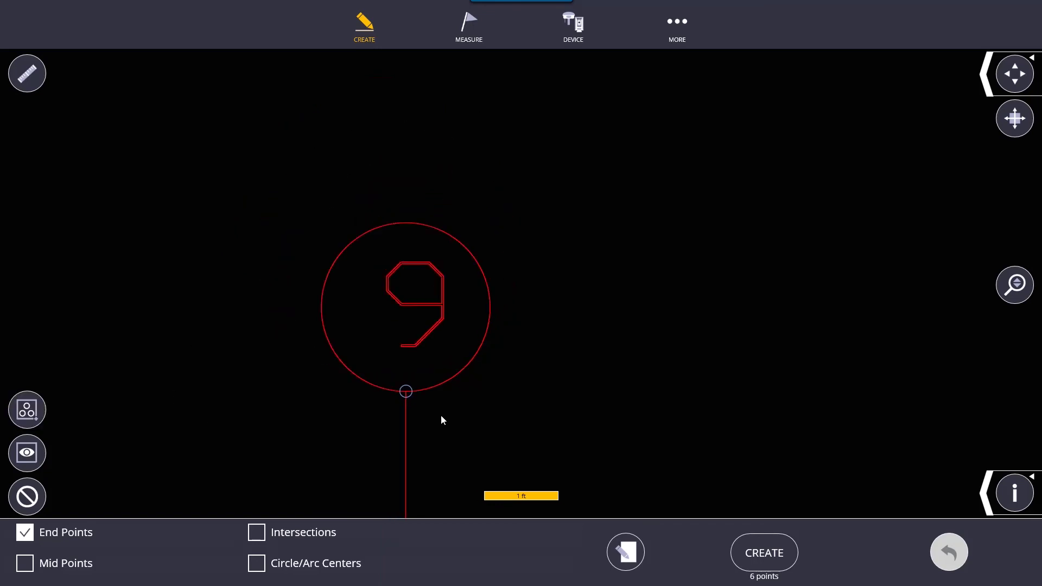
drag(532, 450, 526, 208)
scroll(553, 456, down, 8)
drag(533, 382, 337, 98)
drag(175, 398, 362, 340)
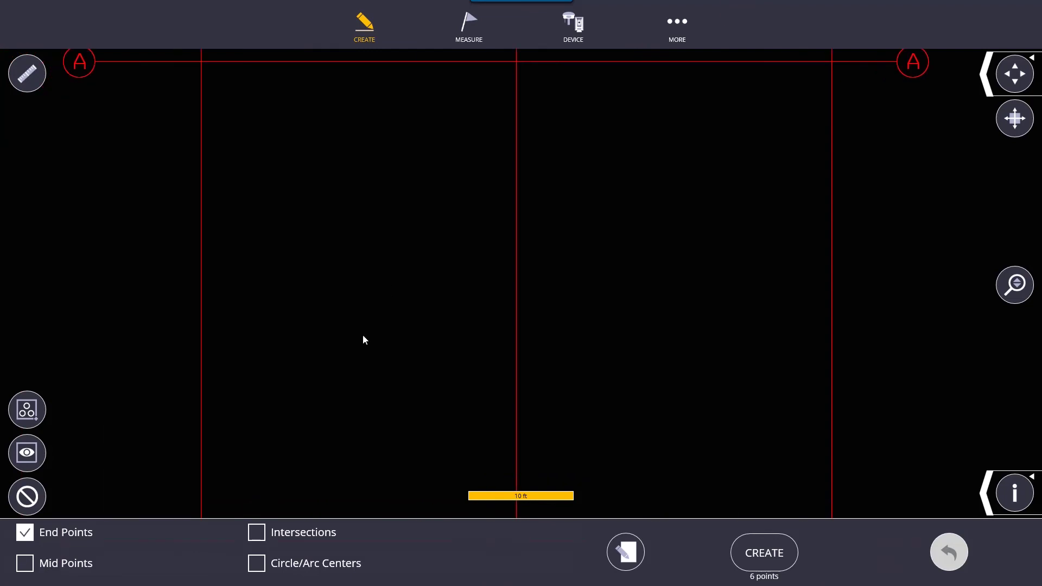
scroll(374, 347, down, 3)
click(308, 537)
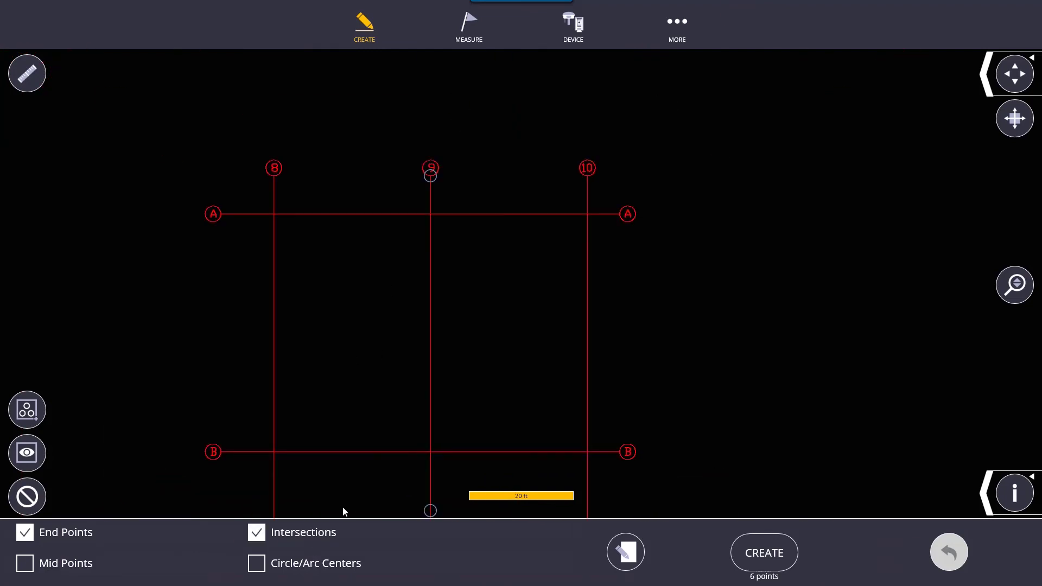
click(435, 452)
click(274, 460)
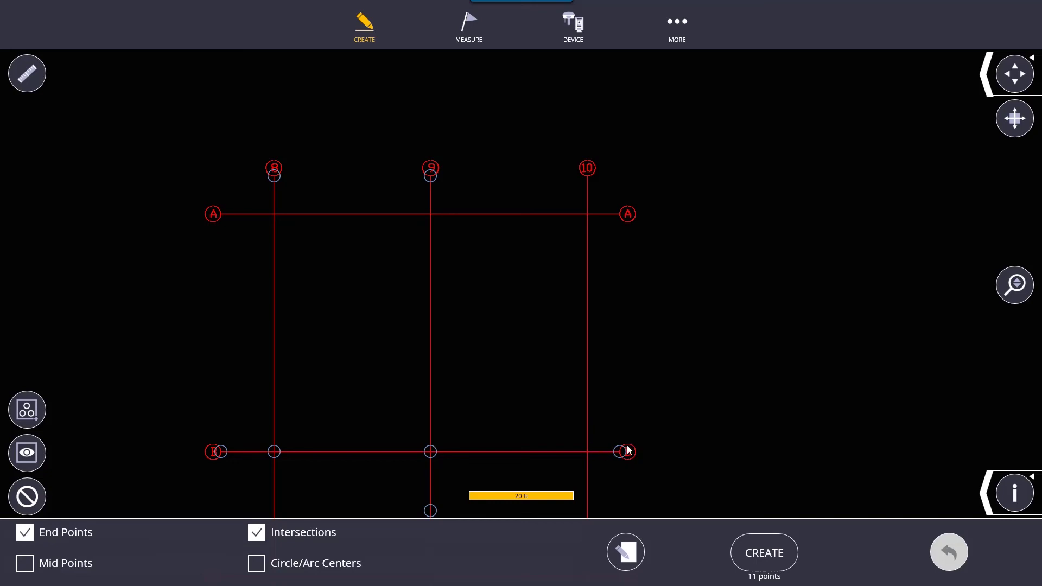
drag(274, 420, 247, 375)
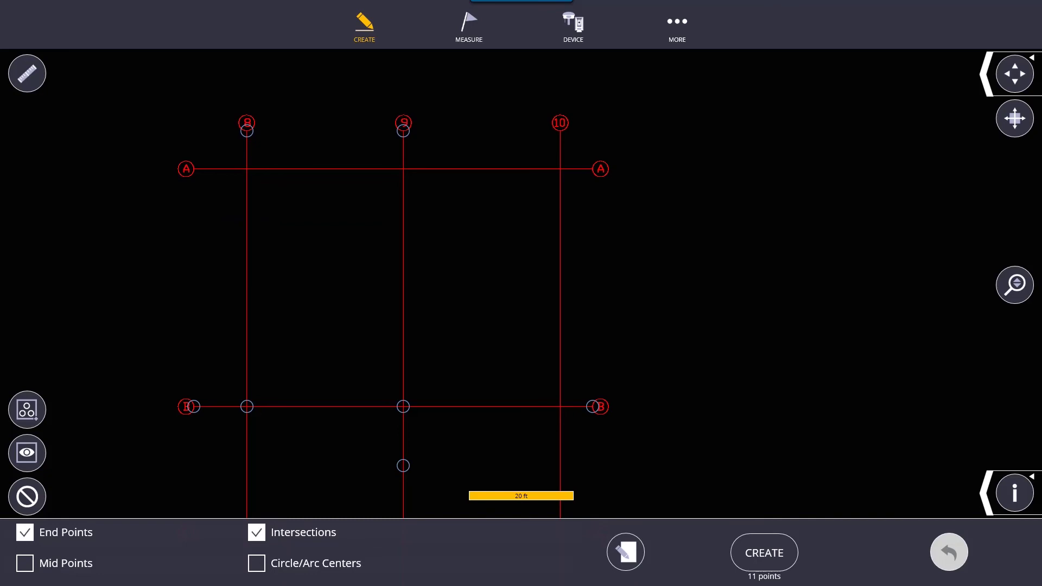
click(28, 498)
Start creating a point grid and set it to 8 columns and 9 rows.
click(364, 34)
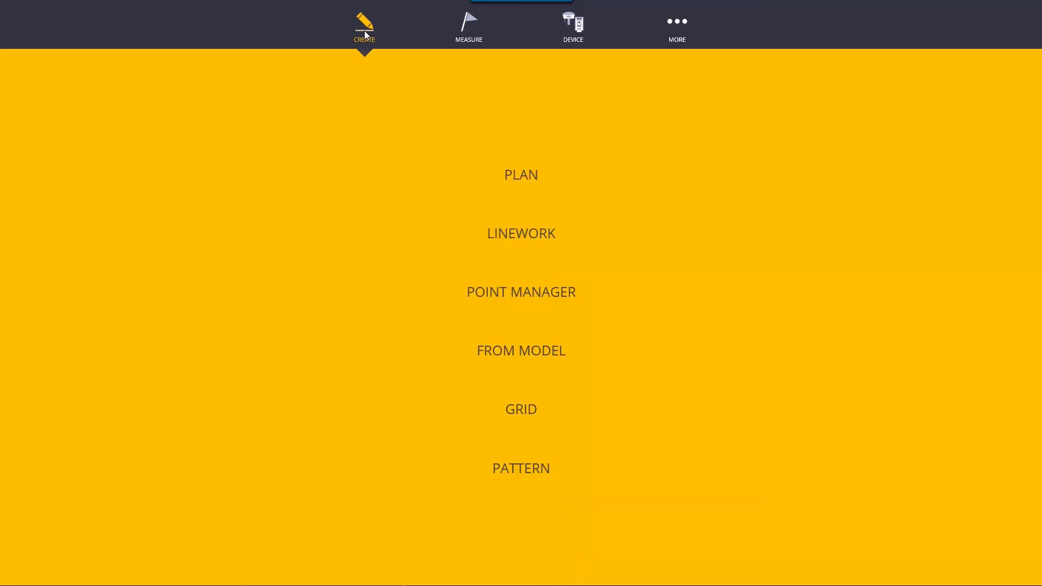
click(530, 410)
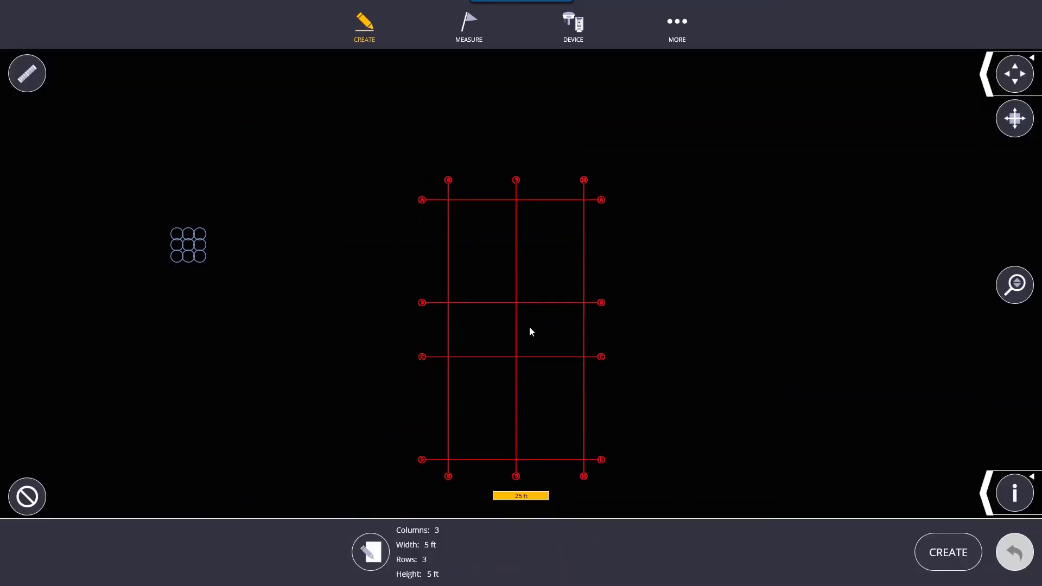
click(380, 552)
click(380, 552)
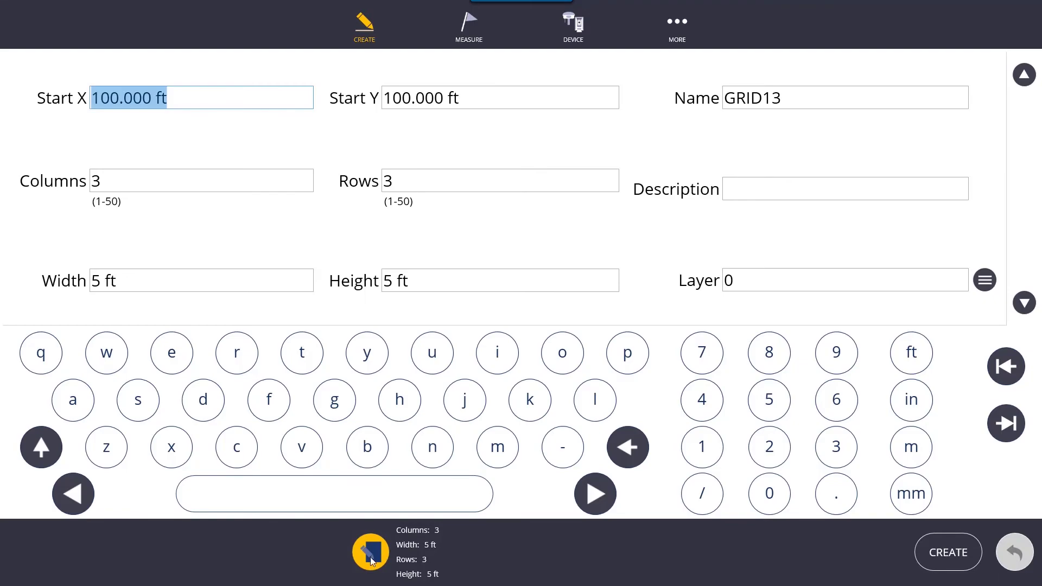
click(145, 202)
click(154, 190)
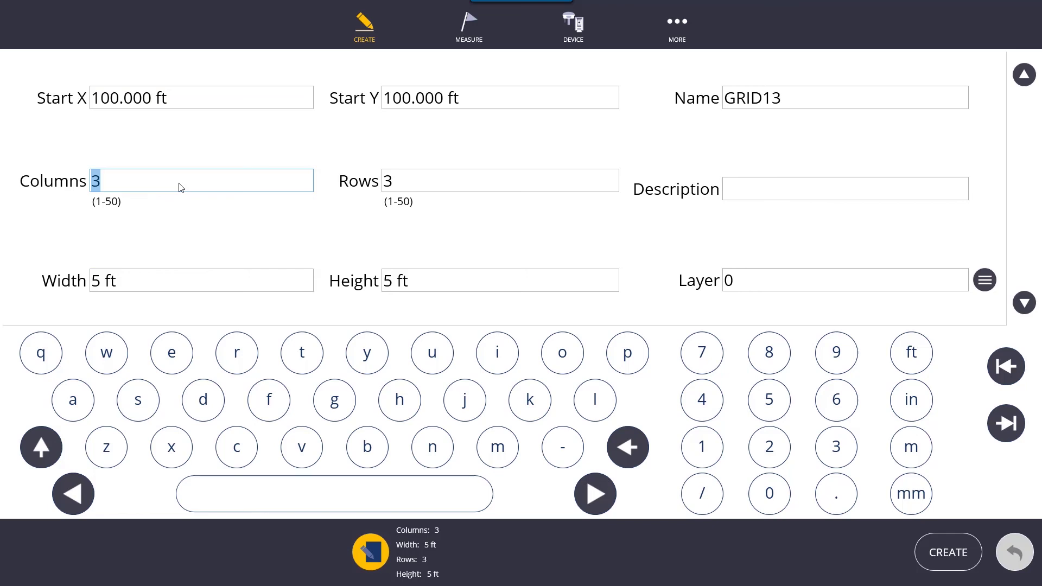
text(8)
click(496, 166)
click(501, 184)
text(9)
Set the point grid's width to 10 ft and height to 8 ft, and return to the plan view.
click(158, 282)
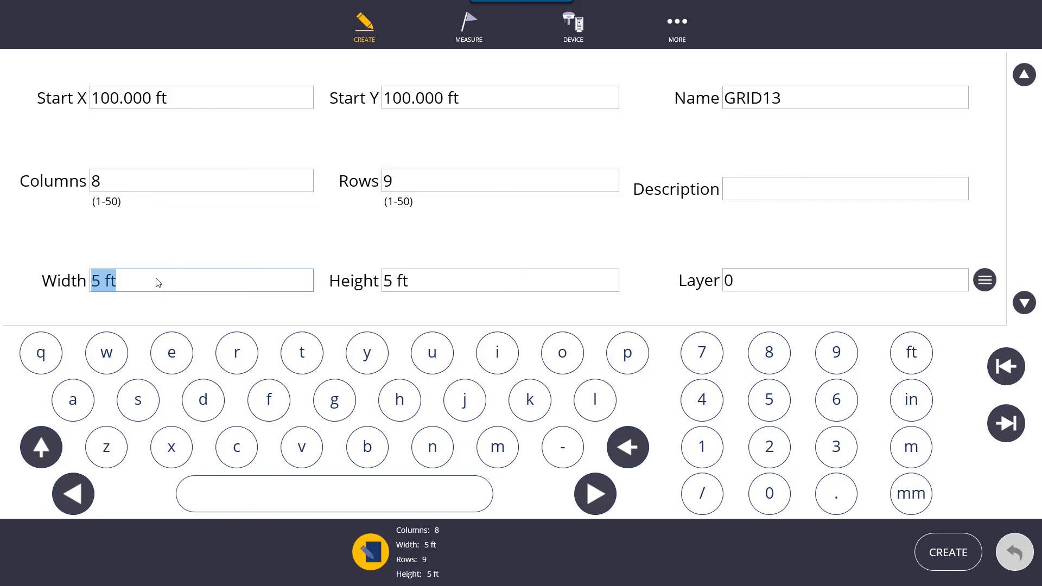
text(10)
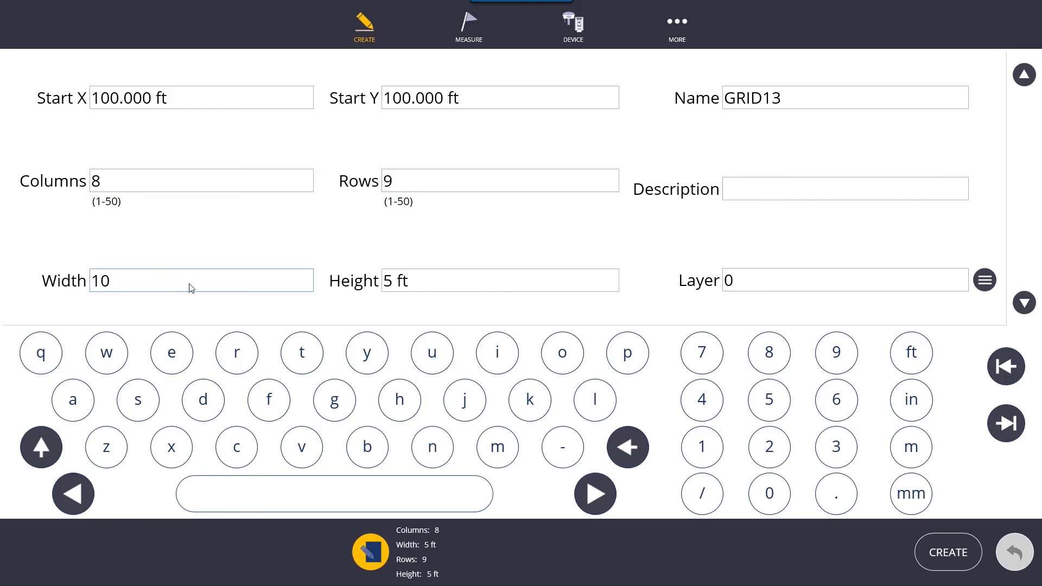
click(431, 276)
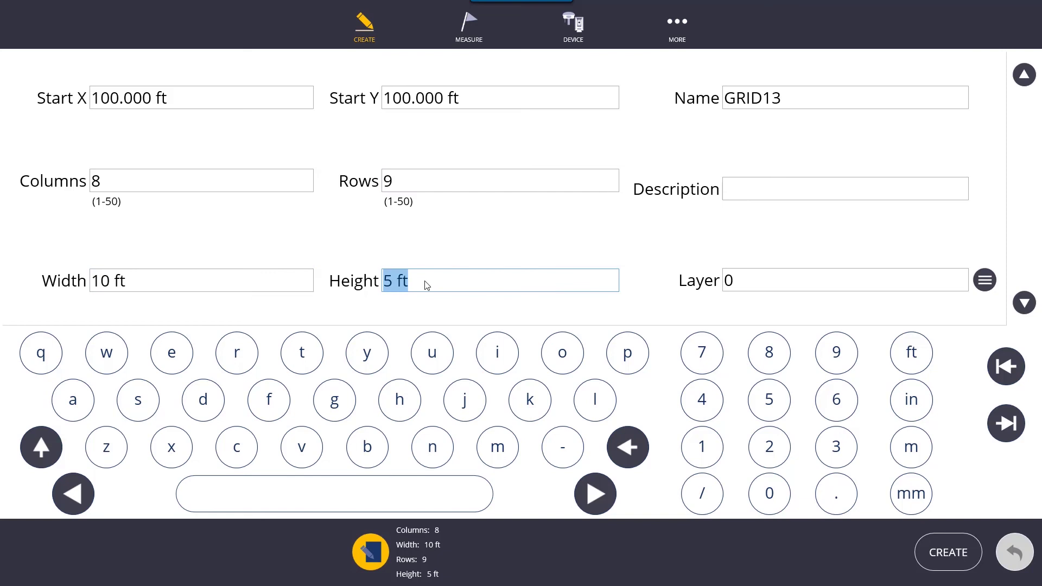
text(8)
click(437, 258)
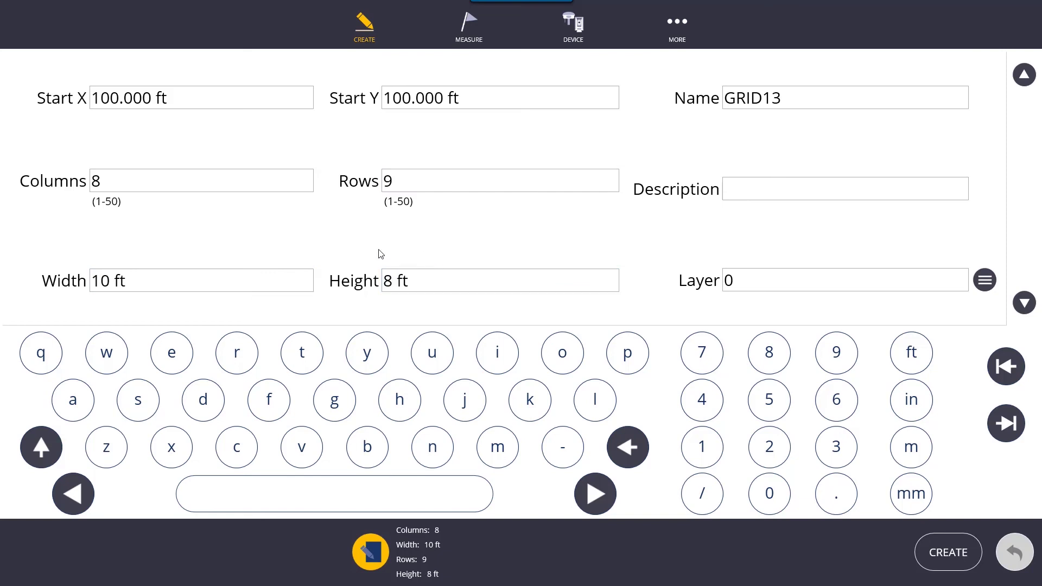
click(369, 554)
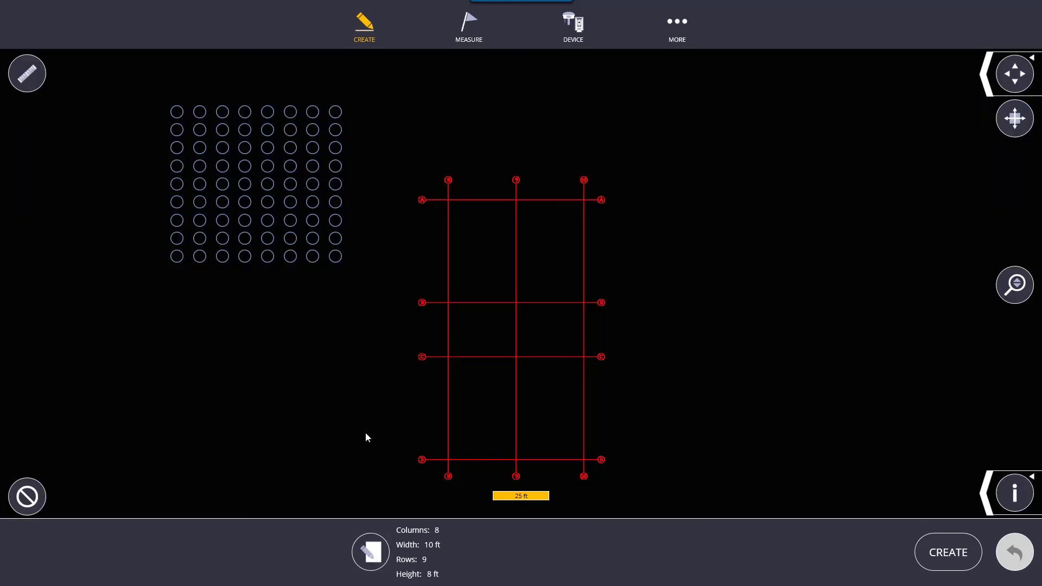
Review the grid's start coordinates, name and layer settings, and create the grid points.
drag(302, 330, 380, 426)
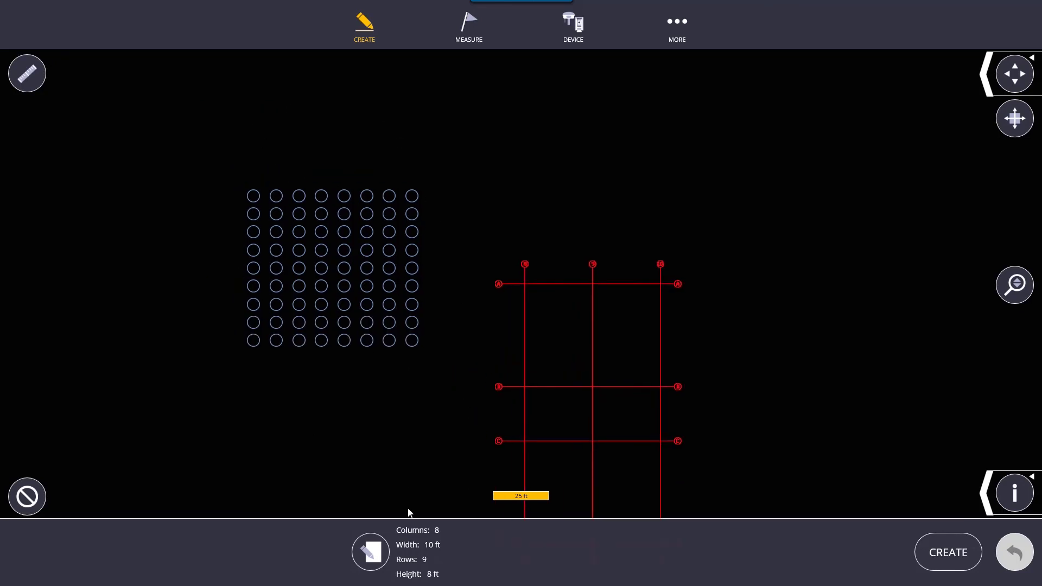
click(368, 554)
click(306, 326)
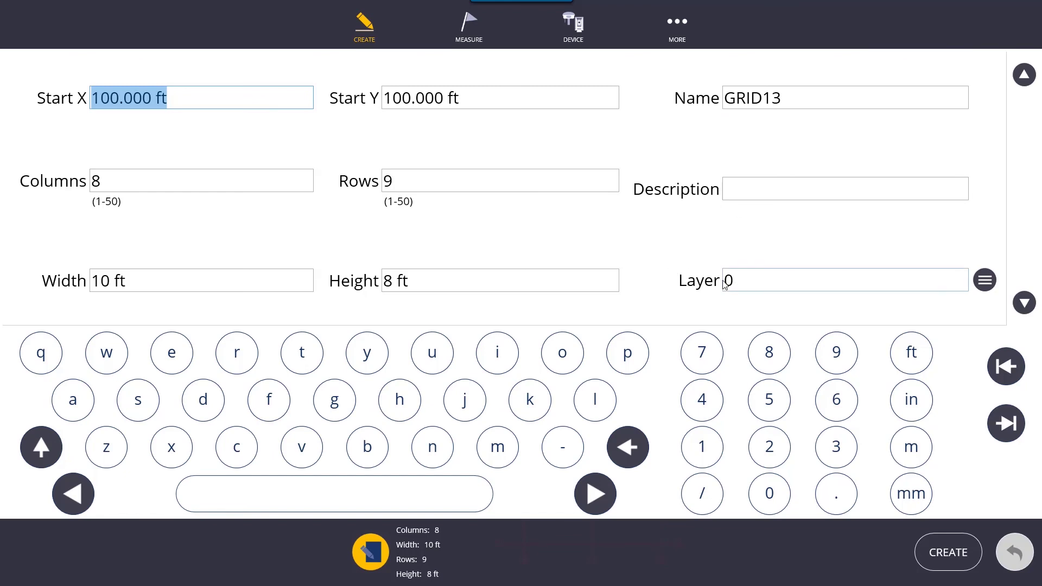
click(372, 554)
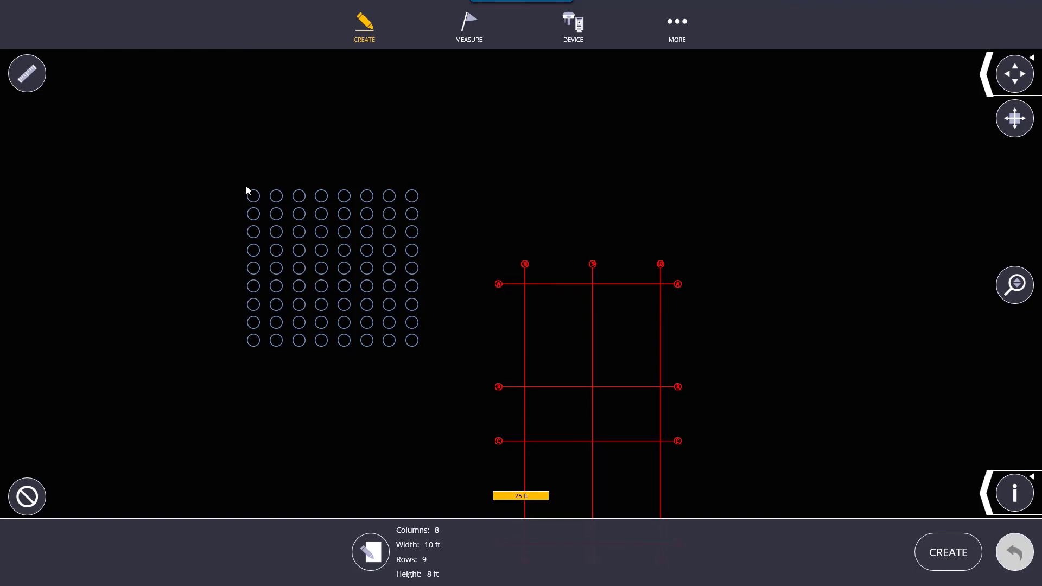
click(948, 568)
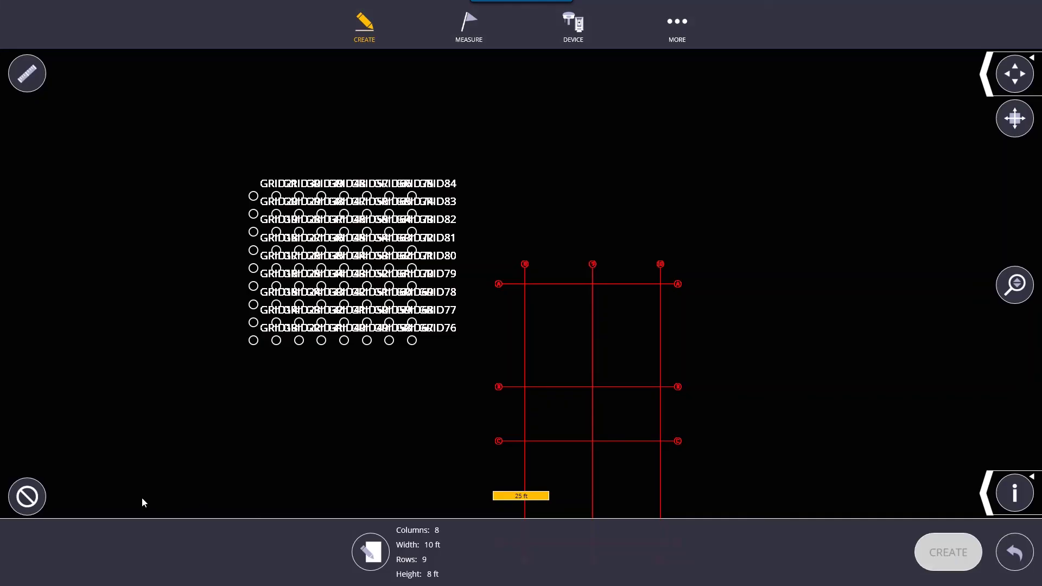
Inspect the numbering of the new grid points and undo the grid creation.
scroll(343, 351, up, 6)
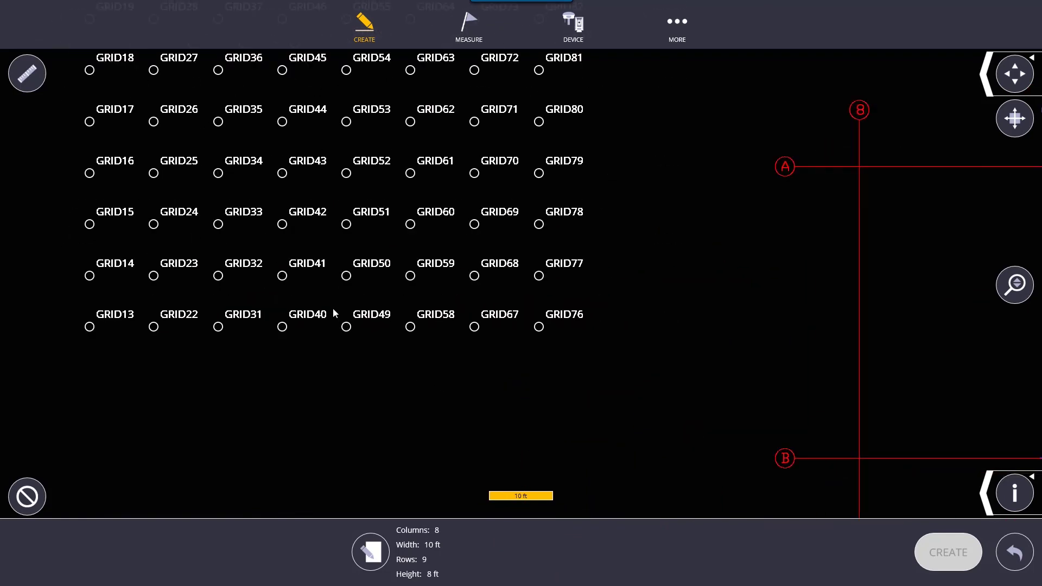
scroll(302, 297, down, 3)
scroll(304, 368, up, 2)
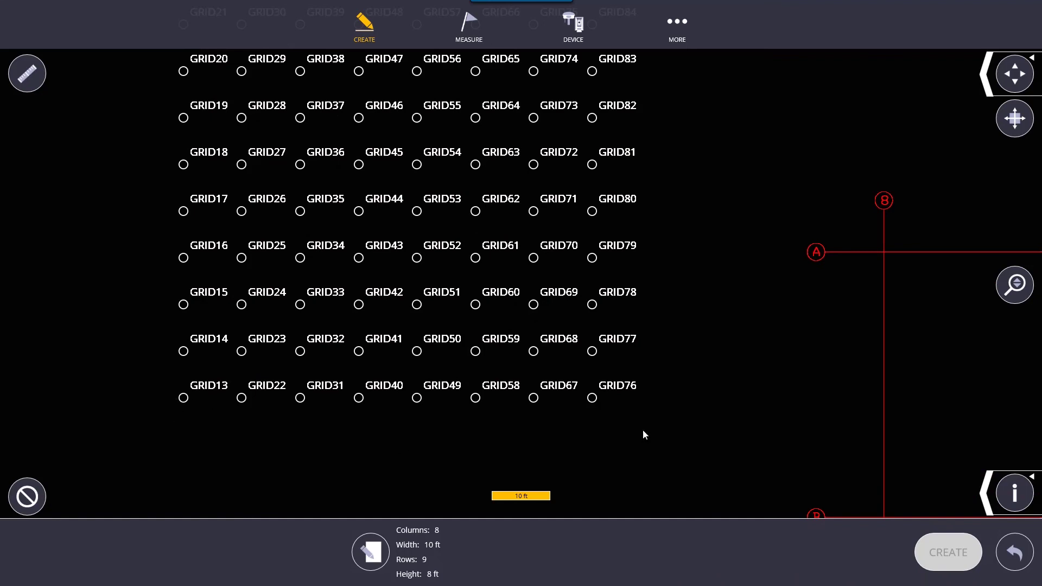
click(1010, 555)
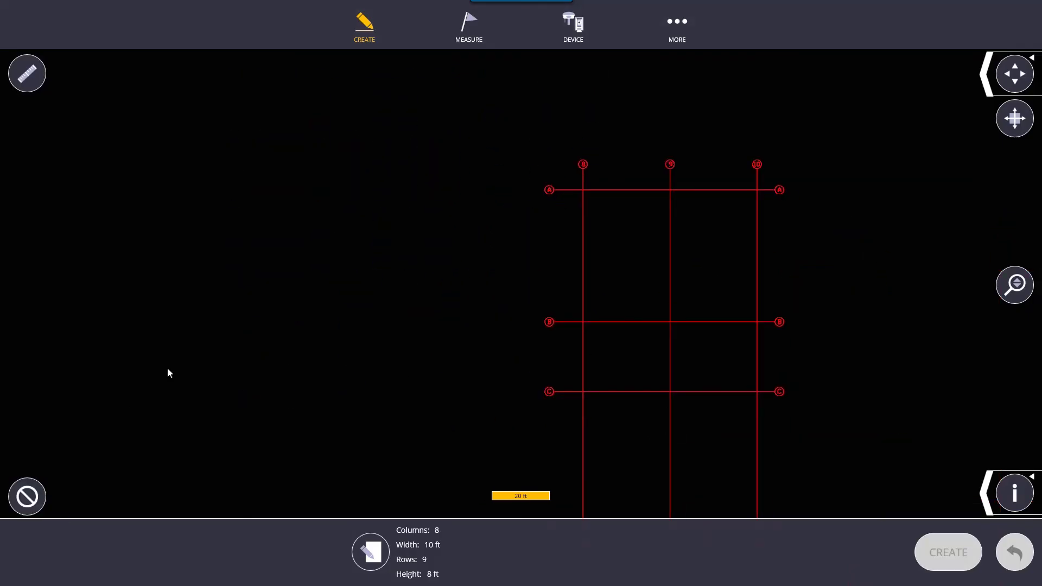
Start a new pattern and pick eight points around the origin at (±1, ±1) ft, (0, ±2) ft and (±2, 0) ft.
click(365, 27)
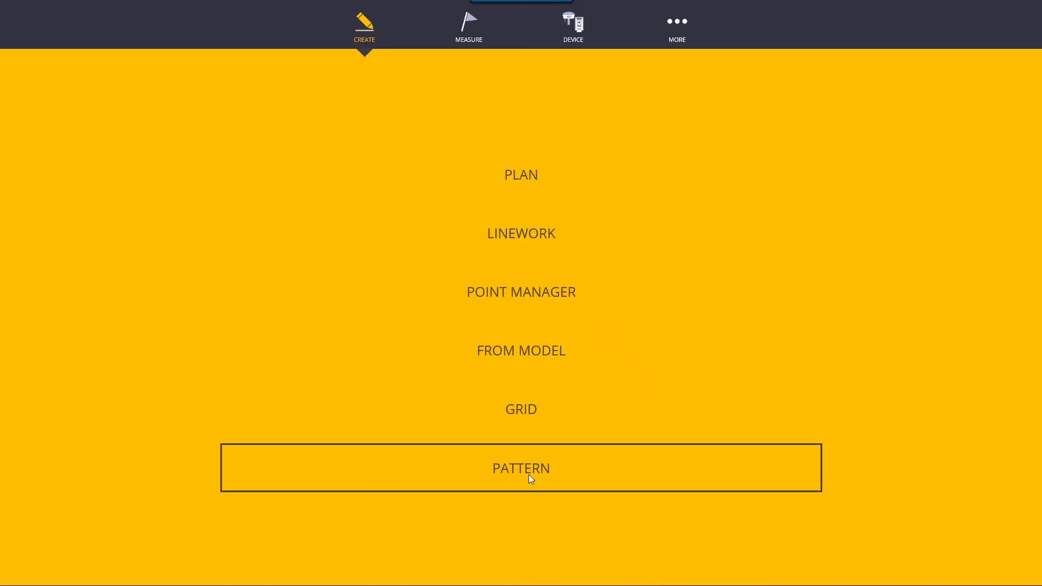
click(556, 472)
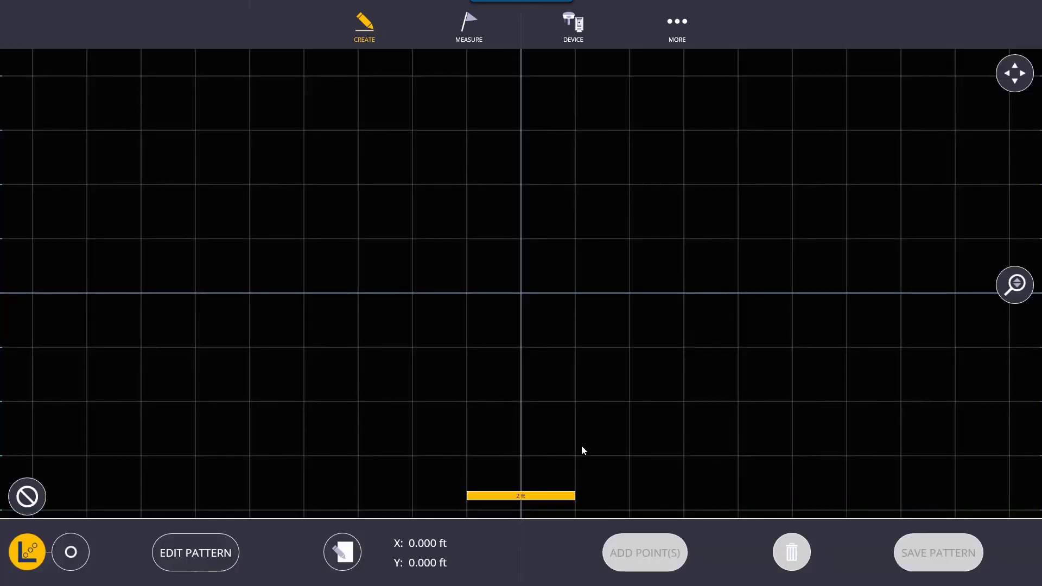
click(467, 238)
click(467, 348)
click(576, 339)
click(575, 239)
click(521, 184)
click(520, 401)
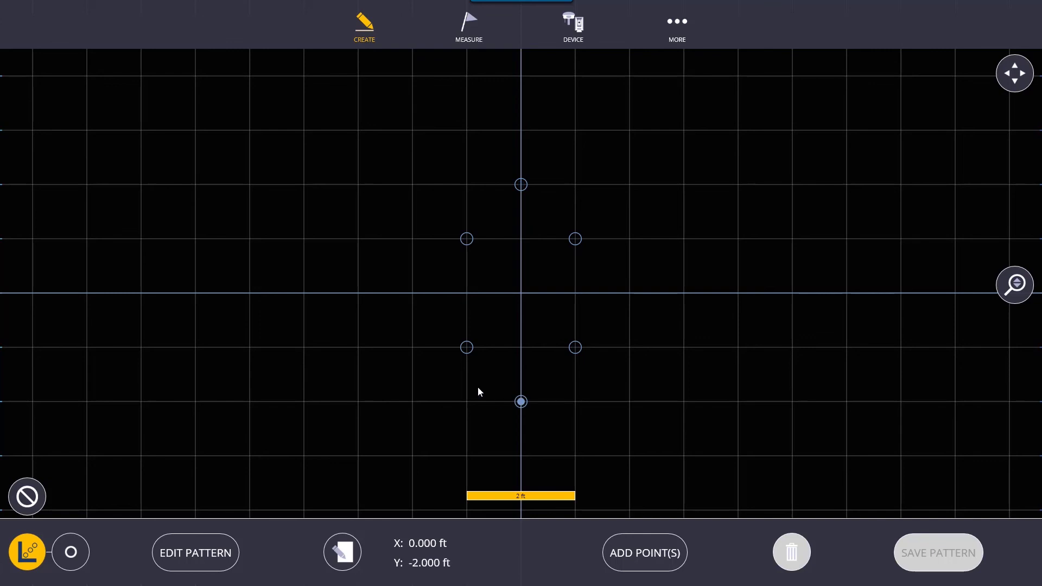
click(412, 293)
click(631, 295)
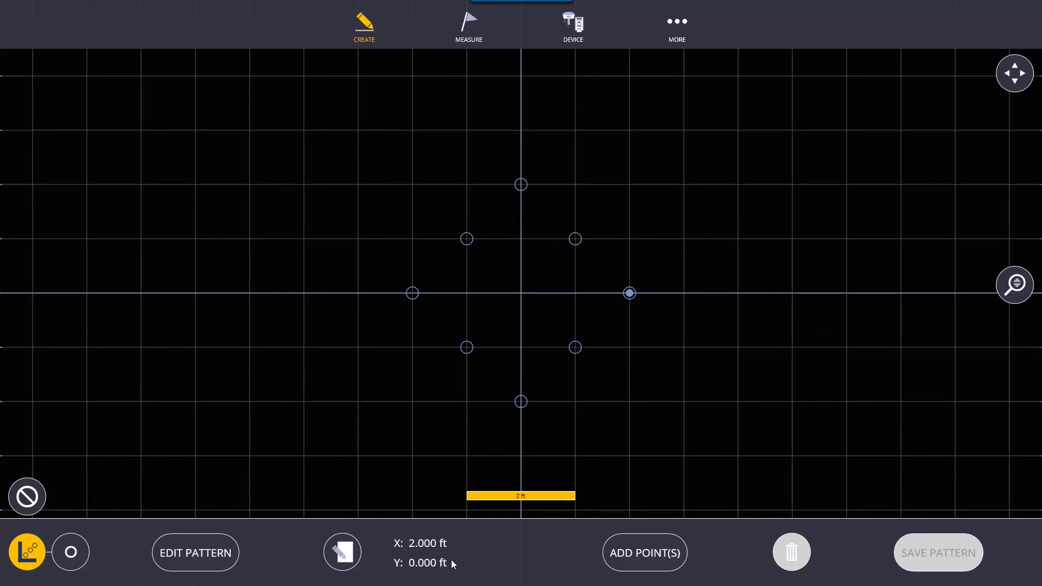
Add the picked points to the pattern and save it as "Pattern (3)" in the Patterns folder.
click(615, 546)
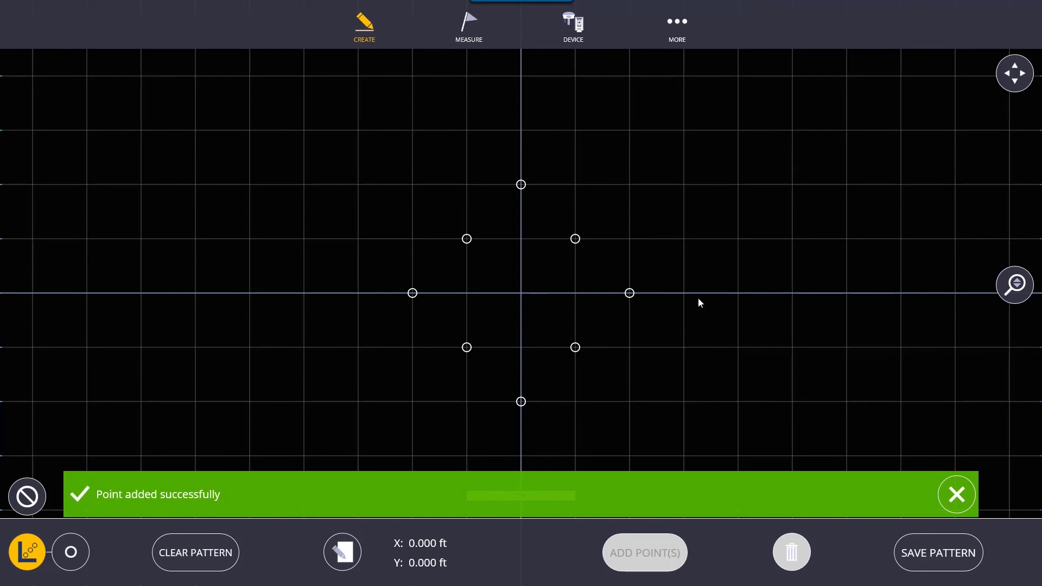
click(928, 554)
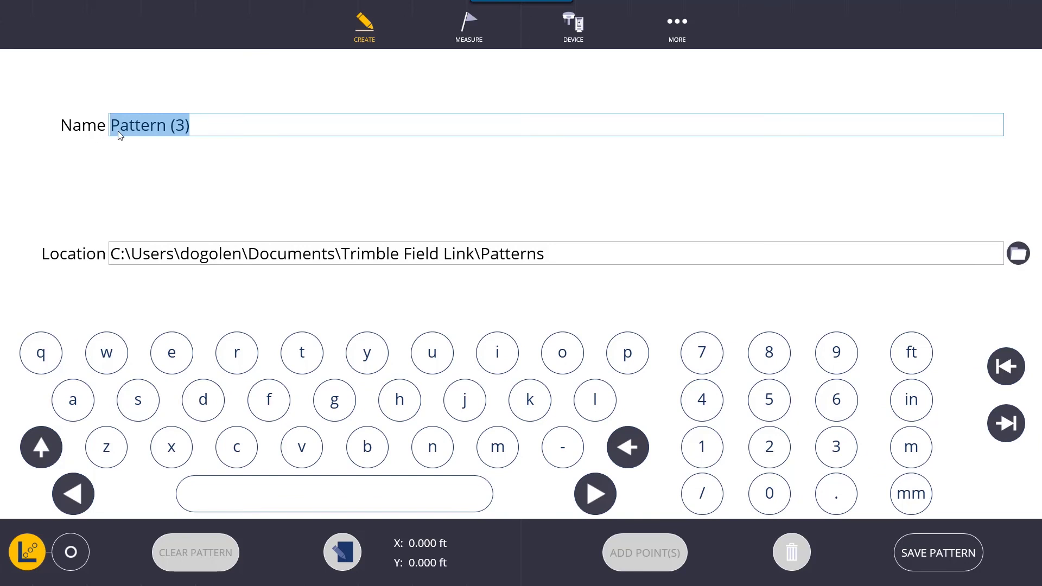
click(940, 565)
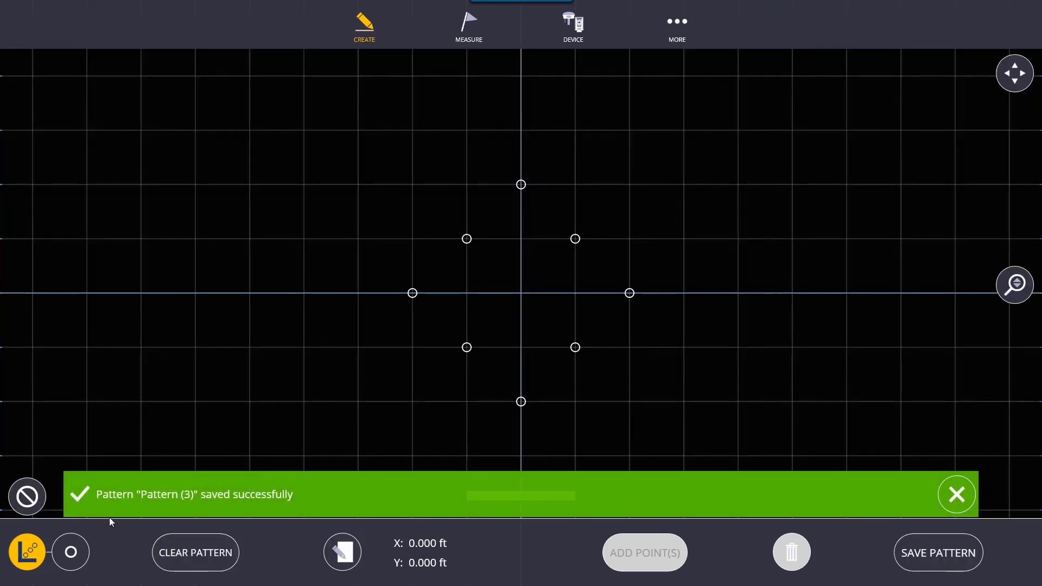
Switch to placing patterns in the plan and turn on all layers.
click(72, 551)
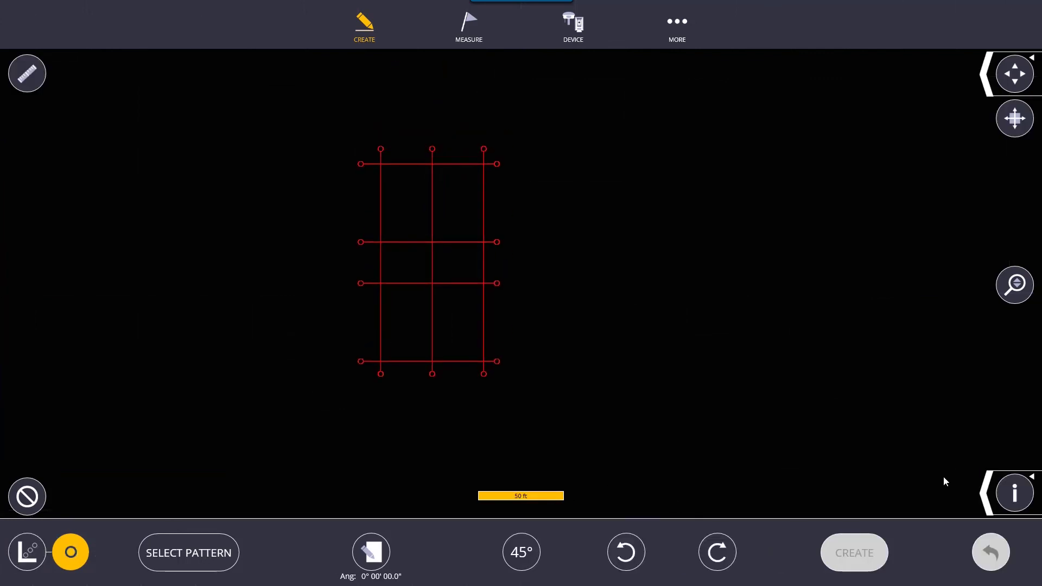
click(985, 492)
click(888, 492)
click(806, 123)
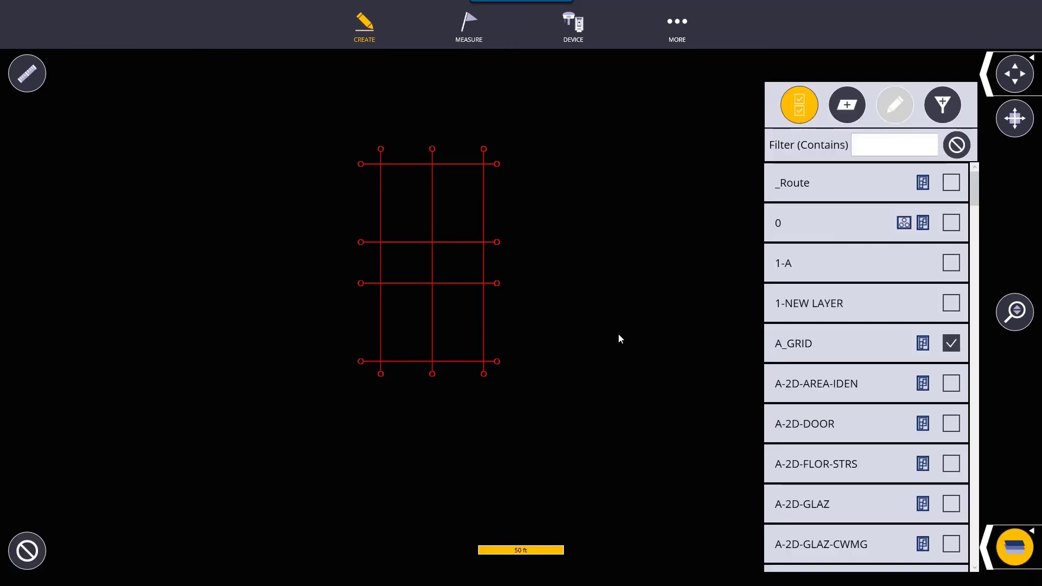
click(1015, 548)
scroll(365, 305, up, 5)
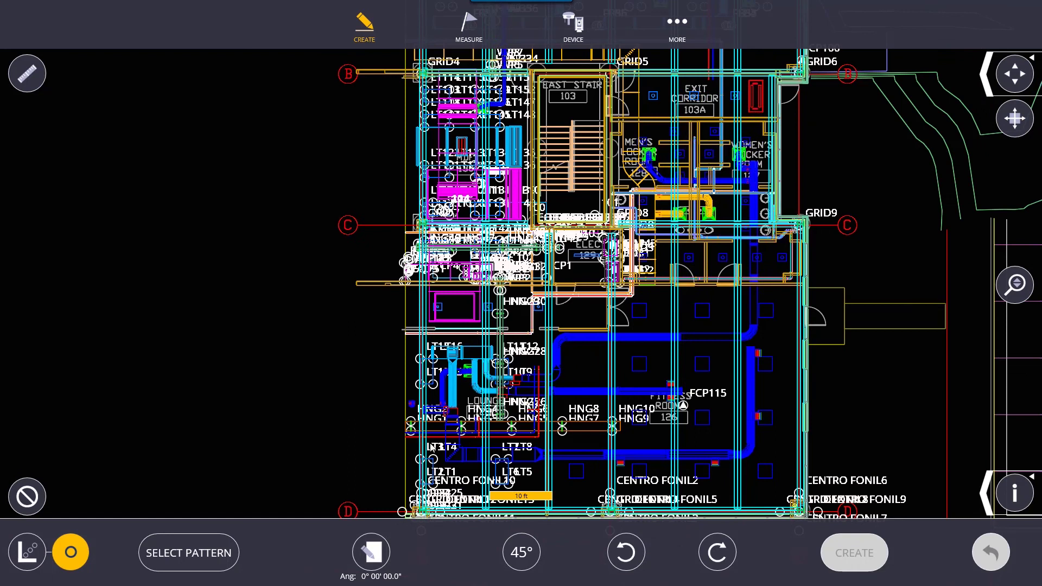
Load the saved pattern "Pattern (3)" from the Patterns folder for placement in the plan.
drag(432, 461, 433, 195)
scroll(341, 253, up, 2)
scroll(516, 431, up, 1)
scroll(373, 286, up, 2)
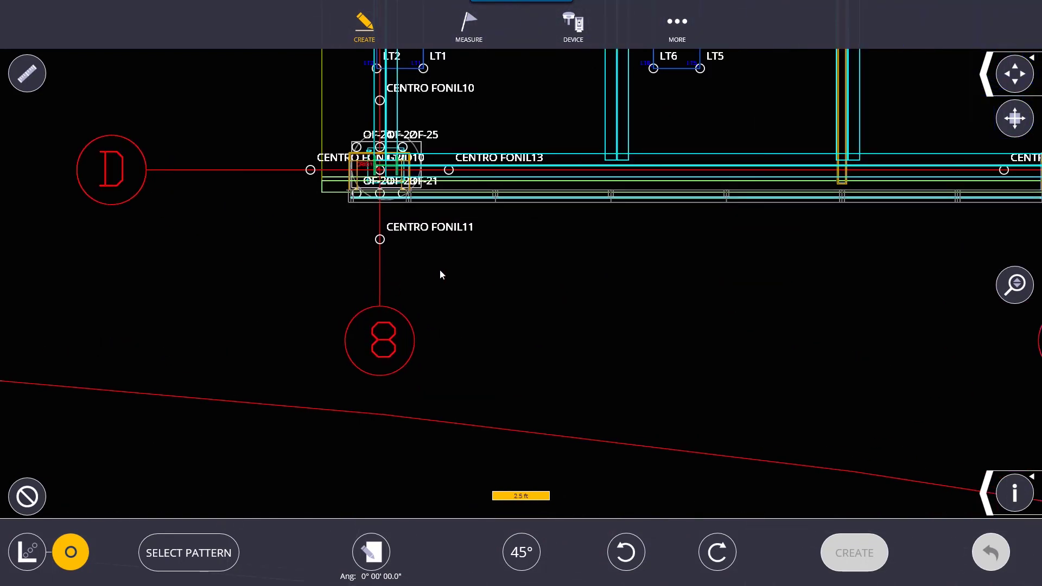
drag(570, 288, 438, 379)
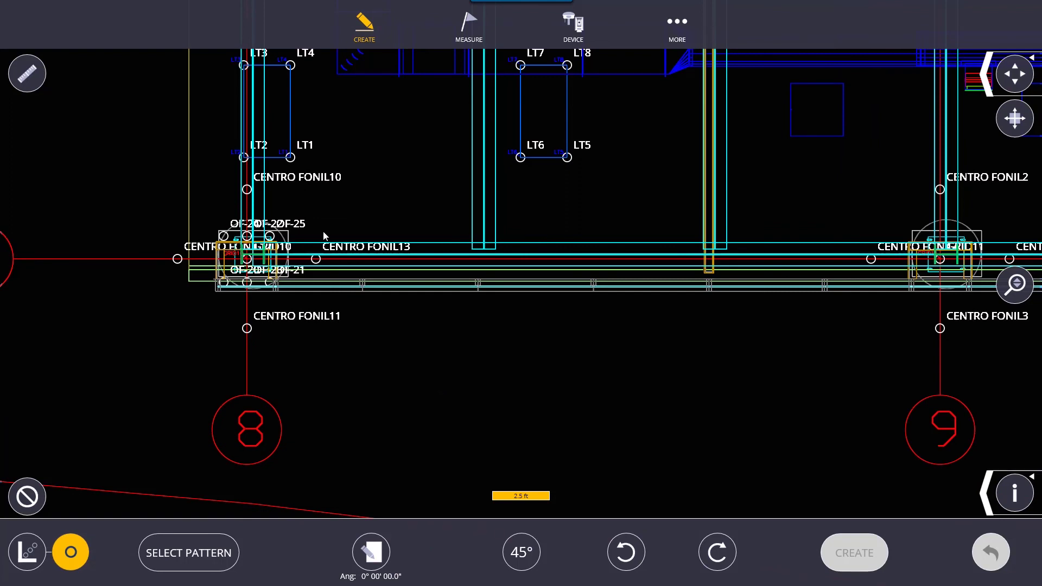
click(179, 553)
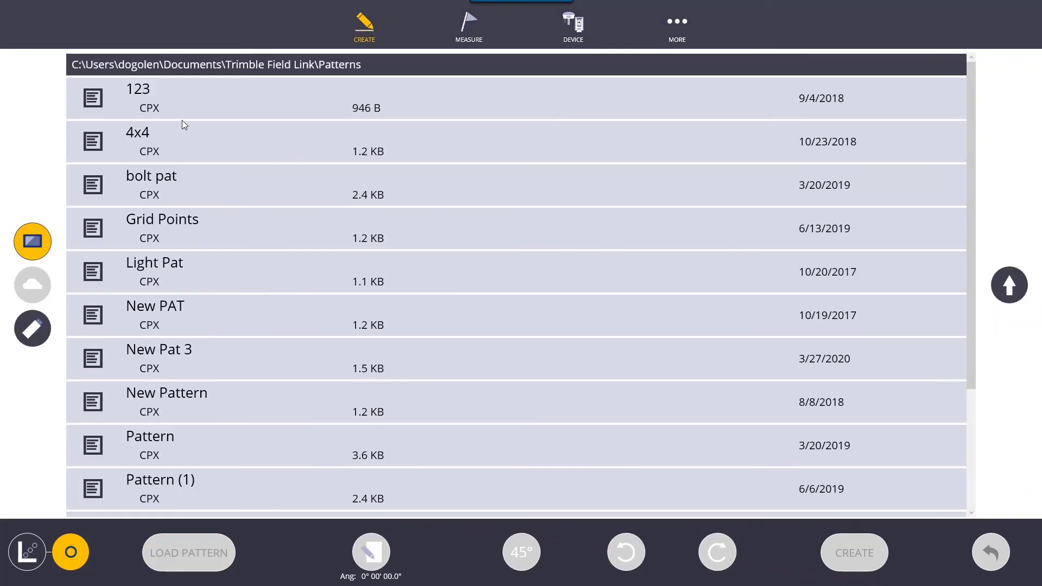
scroll(195, 302, down, 2)
scroll(155, 444, down, 2)
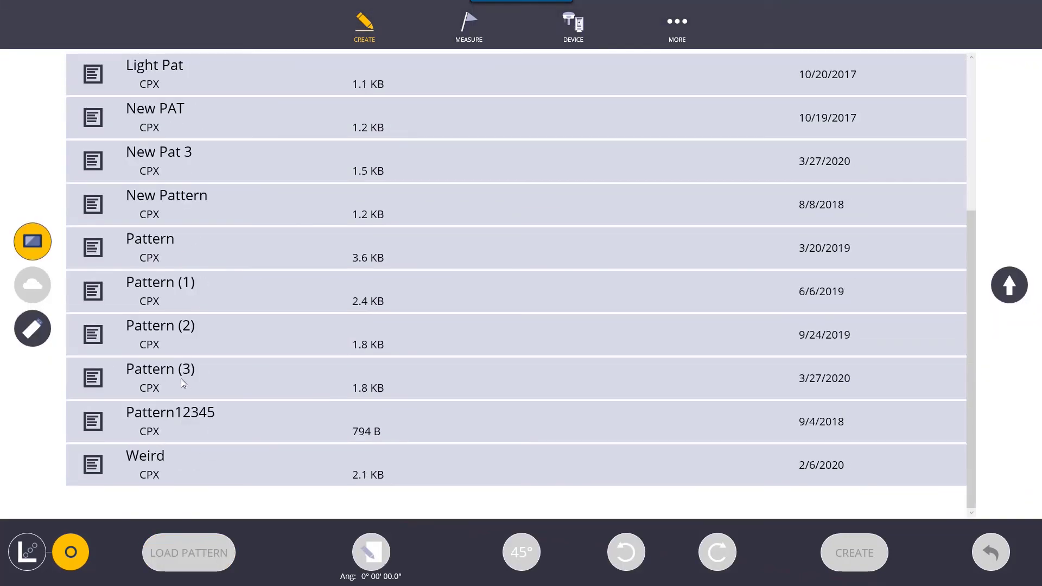
click(183, 384)
click(210, 561)
Place the pattern on point GRID11 at the intersection of grid lines D and 9, and create its points.
mouse_move(539, 354)
mouse_down()
mouse_move(532, 384)
mouse_move(402, 451)
mouse_move(386, 351)
mouse_move(645, 291)
mouse_up()
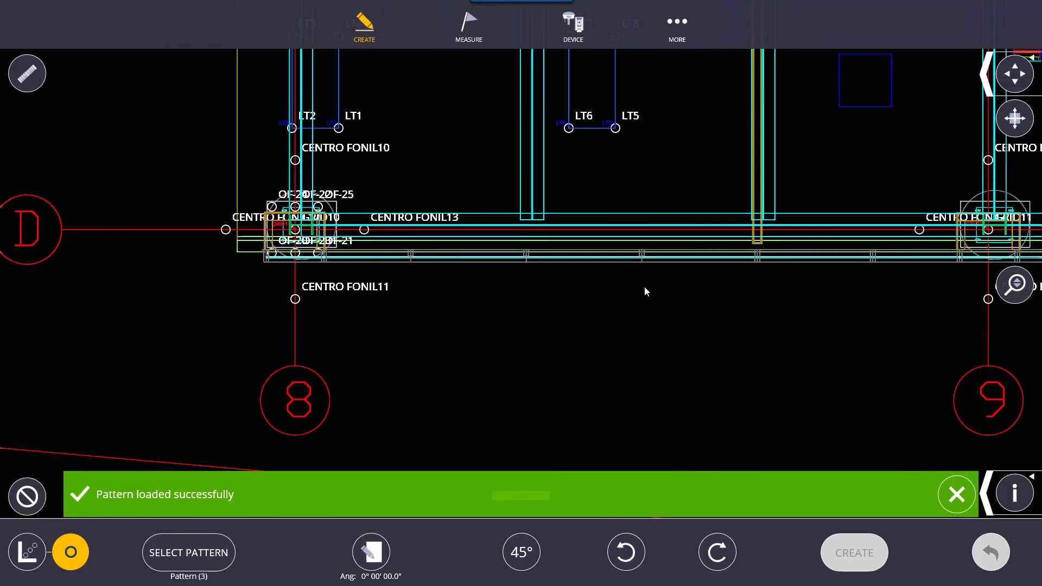
drag(982, 331, 554, 344)
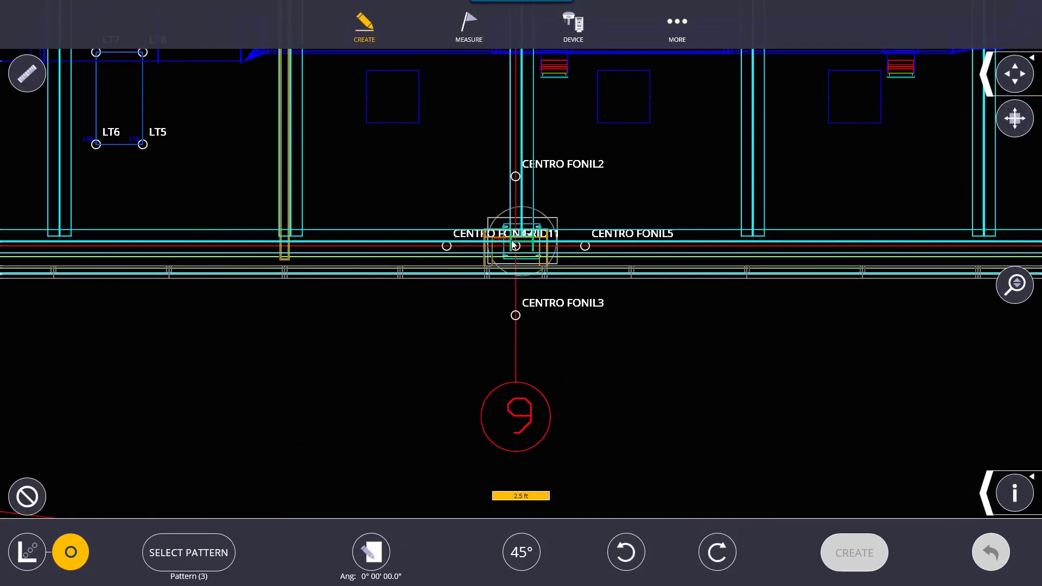
scroll(515, 245, up, 5)
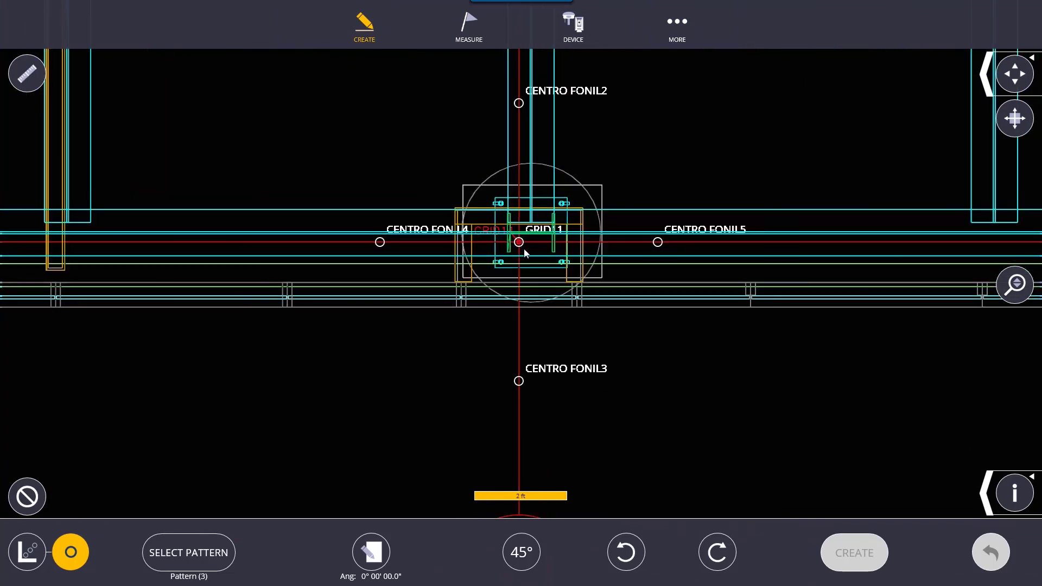
click(518, 242)
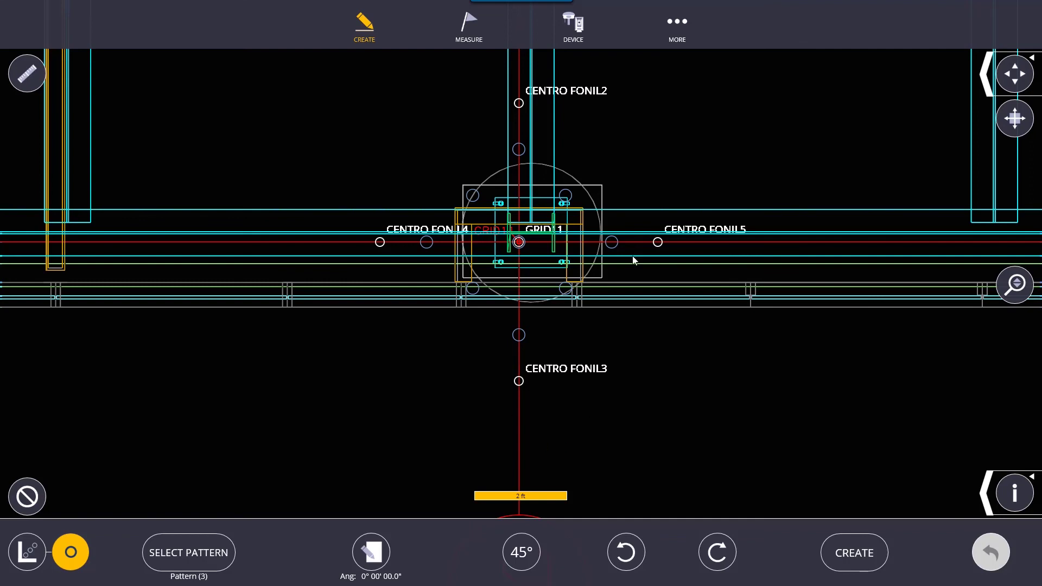
click(859, 569)
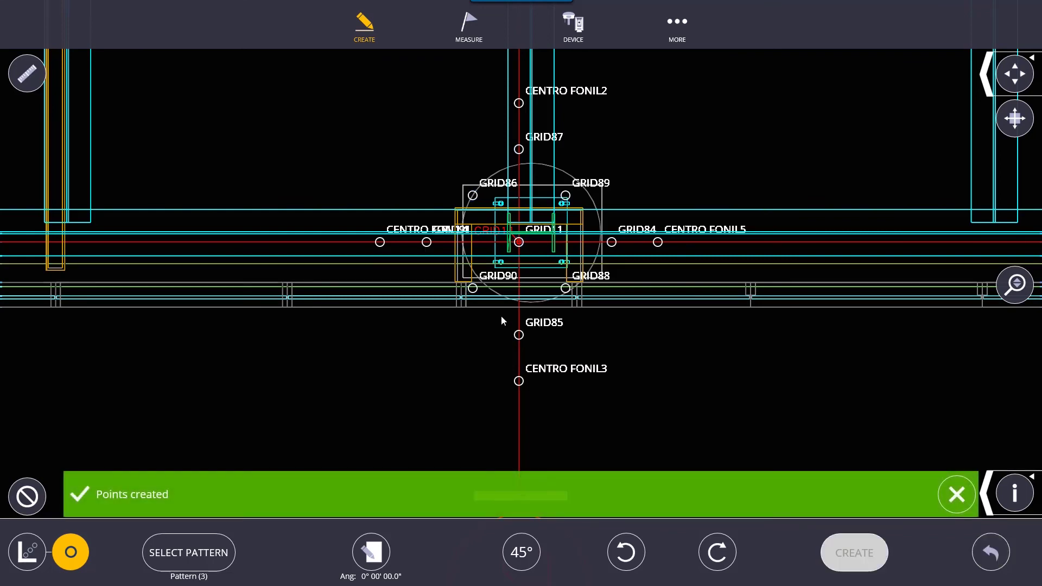